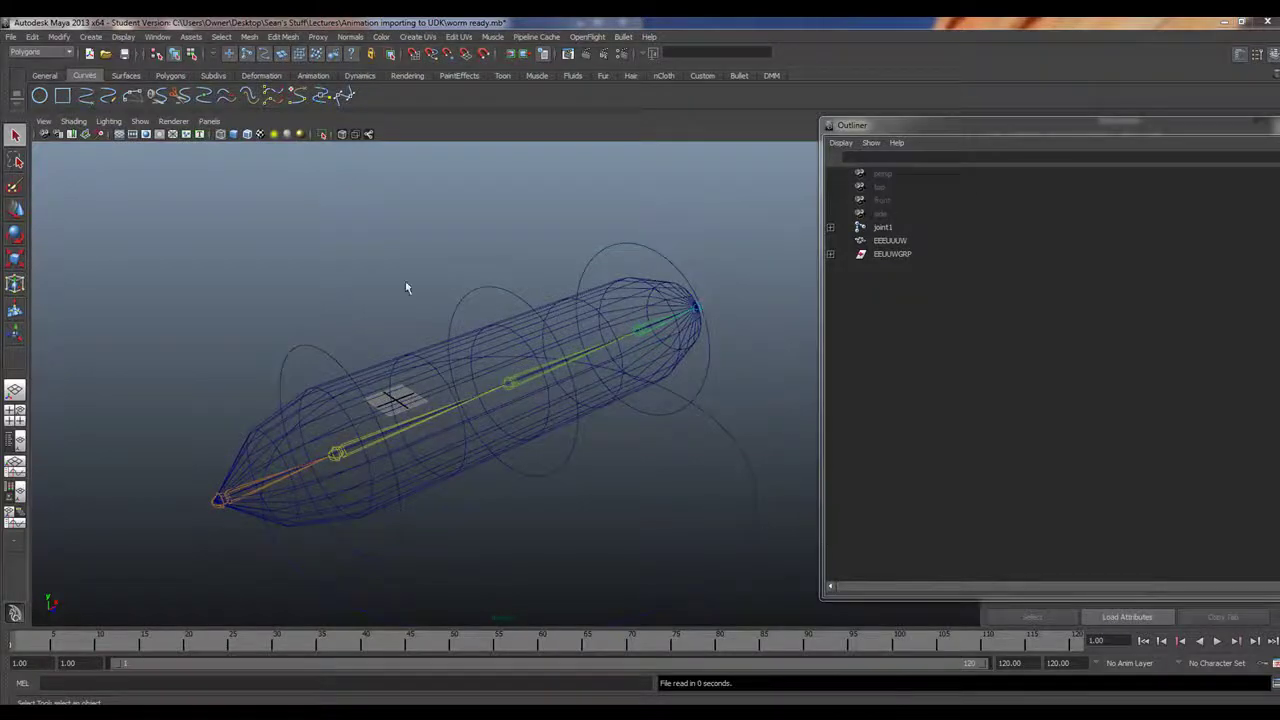
pyautogui.moveTo(512, 440)
pyautogui.keyDown('alt'); pyautogui.mouseDown()
pyautogui.moveTo(537, 483)
pyautogui.moveTo(416, 494)
pyautogui.moveTo(600, 477)
pyautogui.moveTo(554, 469)
pyautogui.moveTo(577, 511)
pyautogui.moveTo(502, 450)
pyautogui.mouseUp(); pyautogui.keyUp('alt')
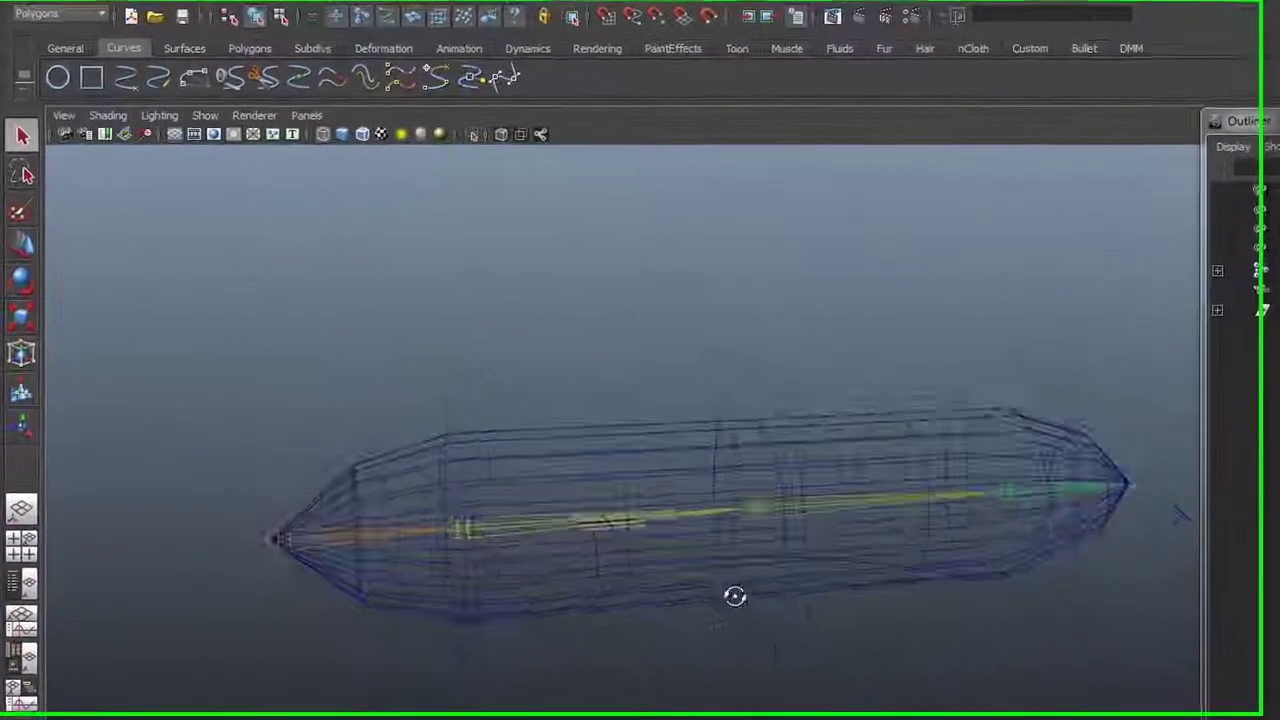
pyautogui.keyDown('alt'); pyautogui.moveTo(735, 596); pyautogui.dragTo(690, 636); pyautogui.keyUp('alt')
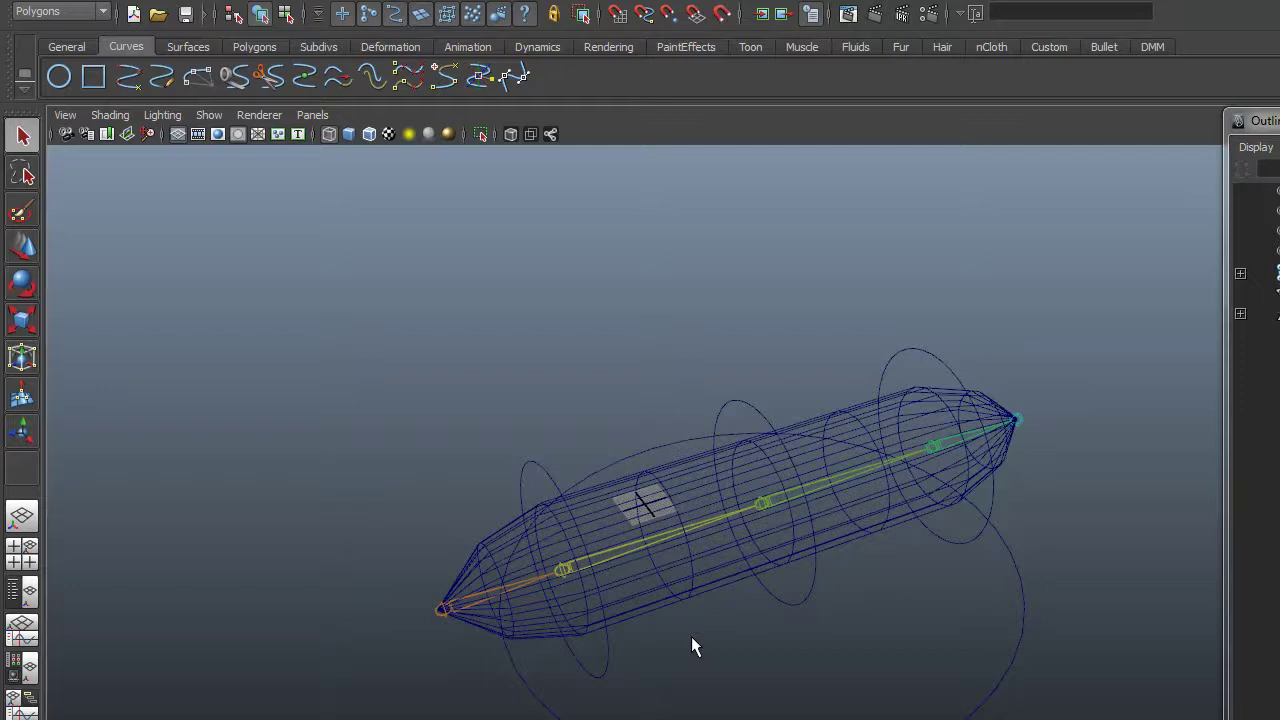
pyautogui.keyDown('alt'); pyautogui.moveTo(588, 648); pyautogui.dragTo(714, 676); pyautogui.keyUp('alt')
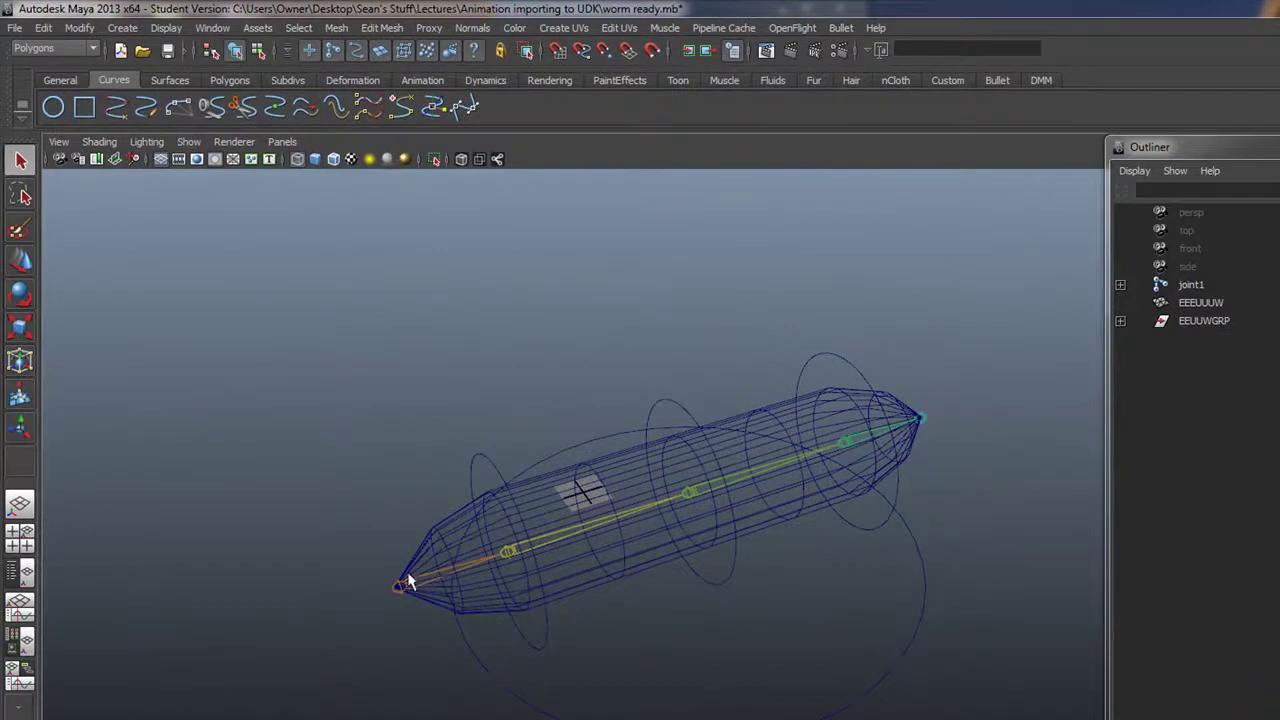
# Select the full hierarchy of the worm's root joint, joint1, and add the EEEUUUW mesh to the selection.
pyautogui.click(400, 587)
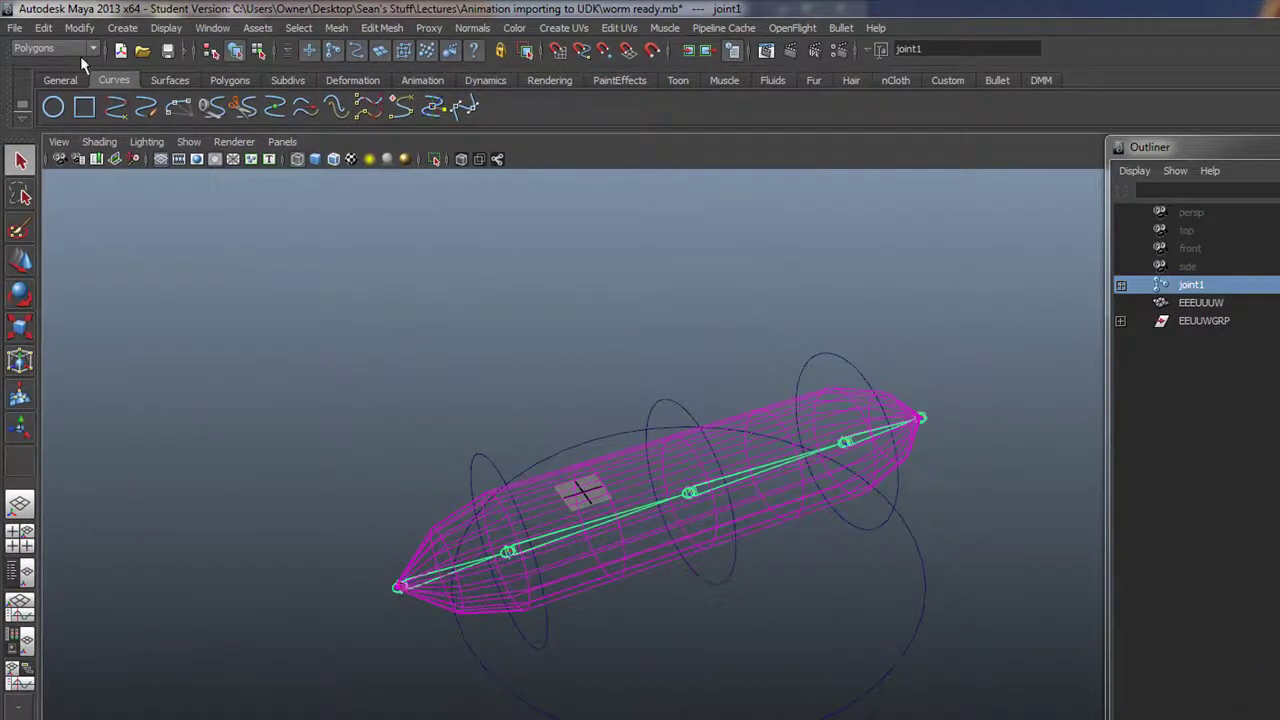
pyautogui.click(44, 28)
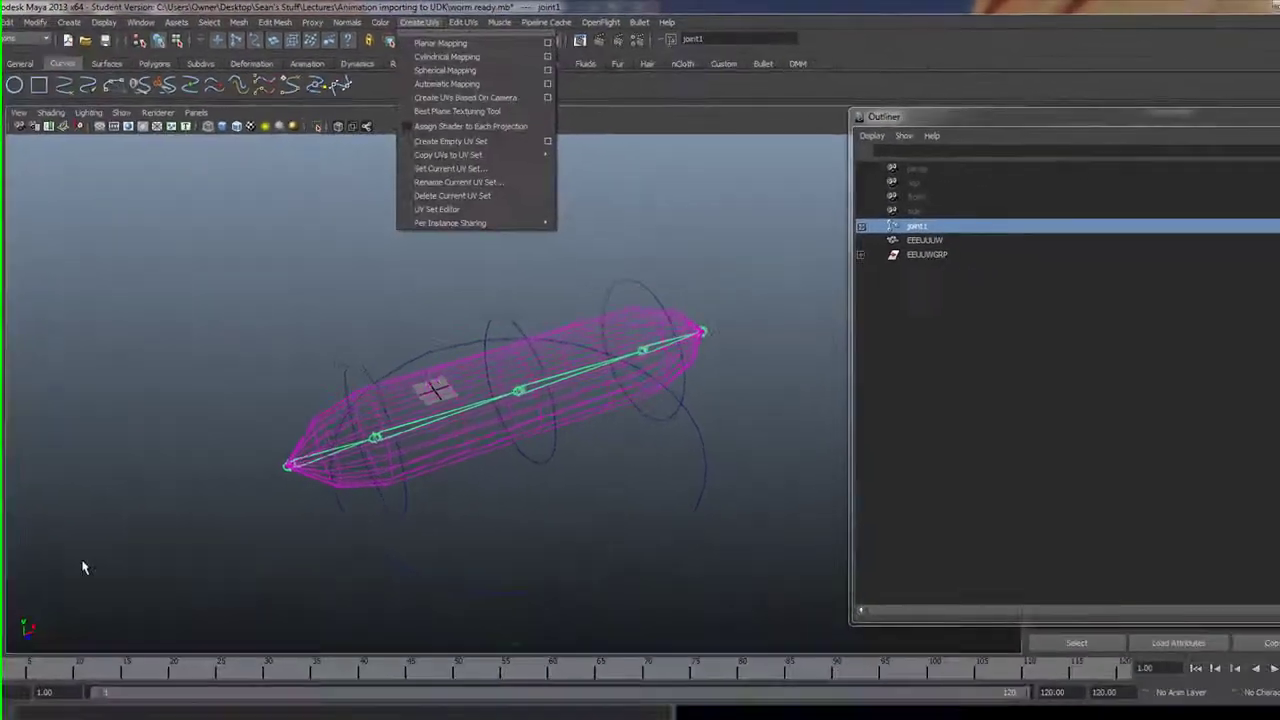
pyautogui.click(315, 655)
pyautogui.moveTo(315, 655); pyautogui.dragTo(546, 636)
pyautogui.press('Escape')
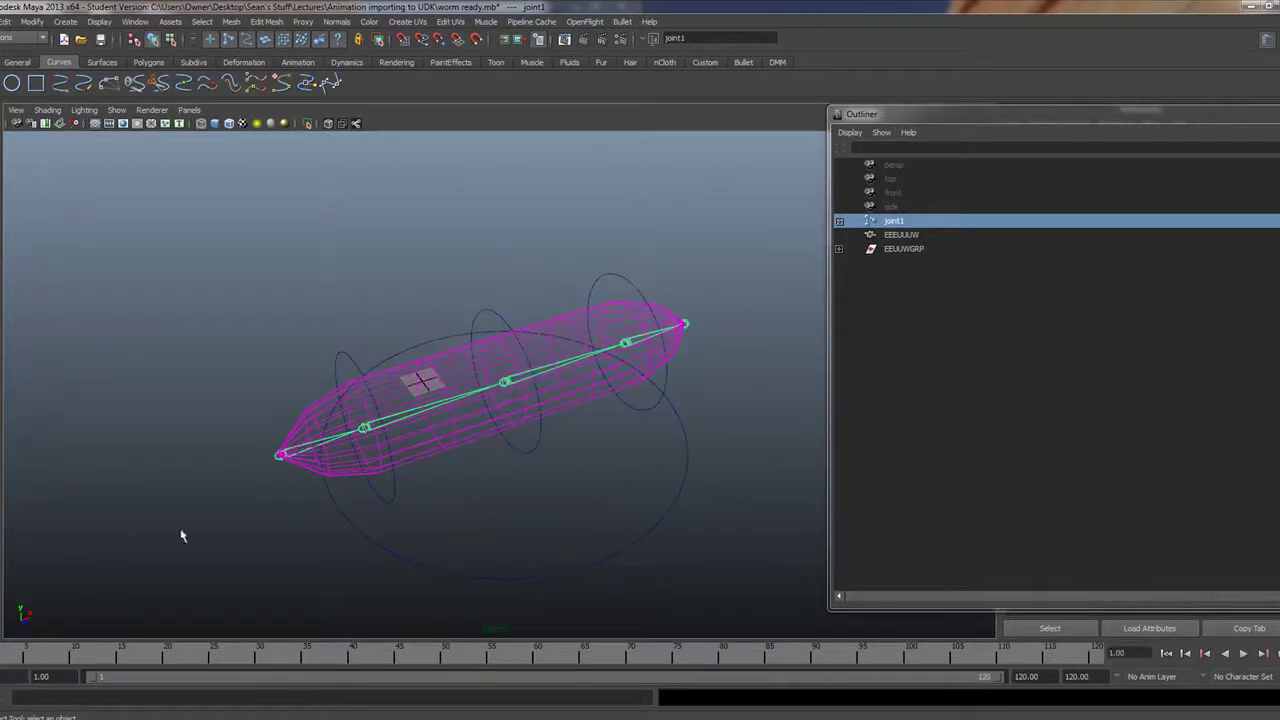
pyautogui.click(5, 21)
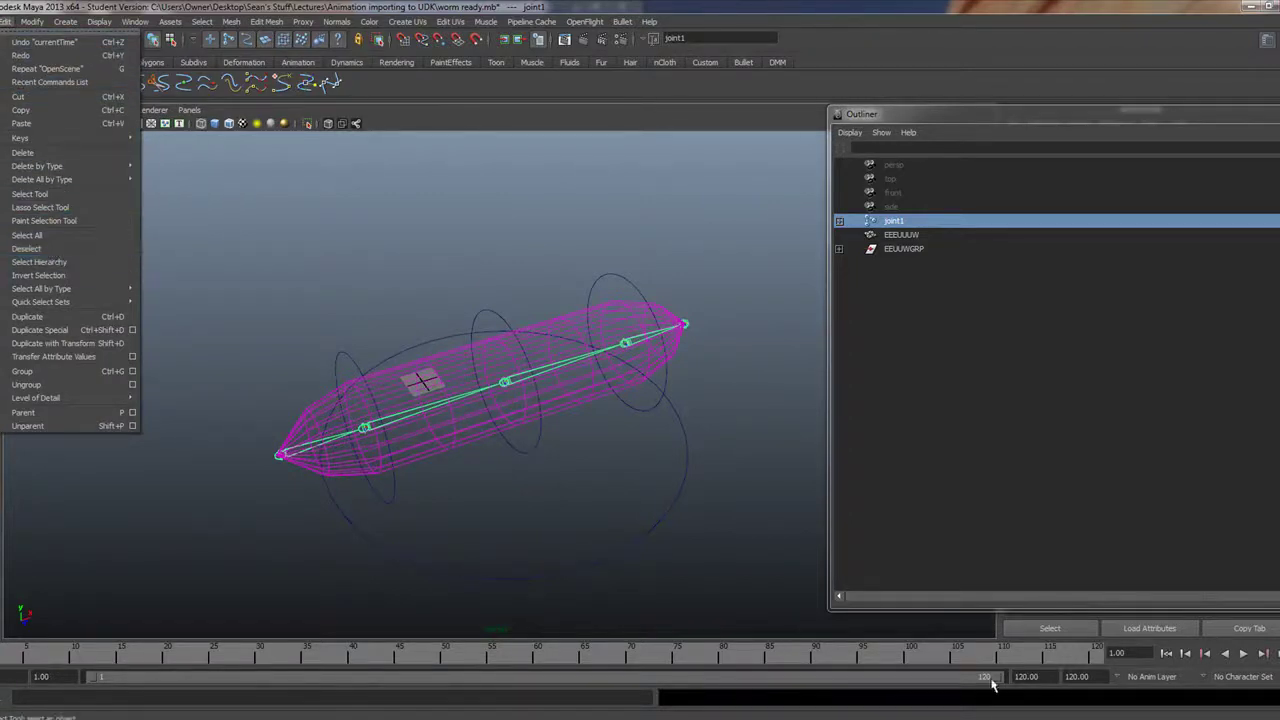
pyautogui.click(62, 266)
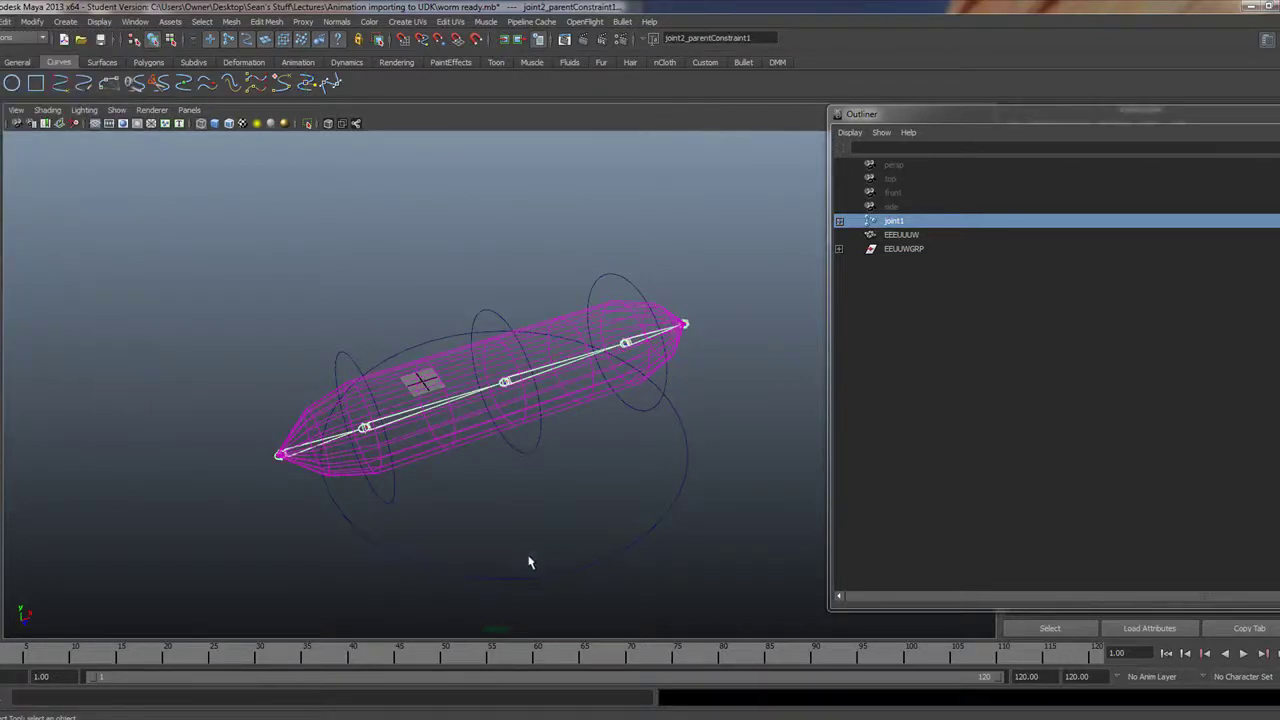
pyautogui.keyDown('shift'); pyautogui.click(307, 414); pyautogui.keyUp('shift')
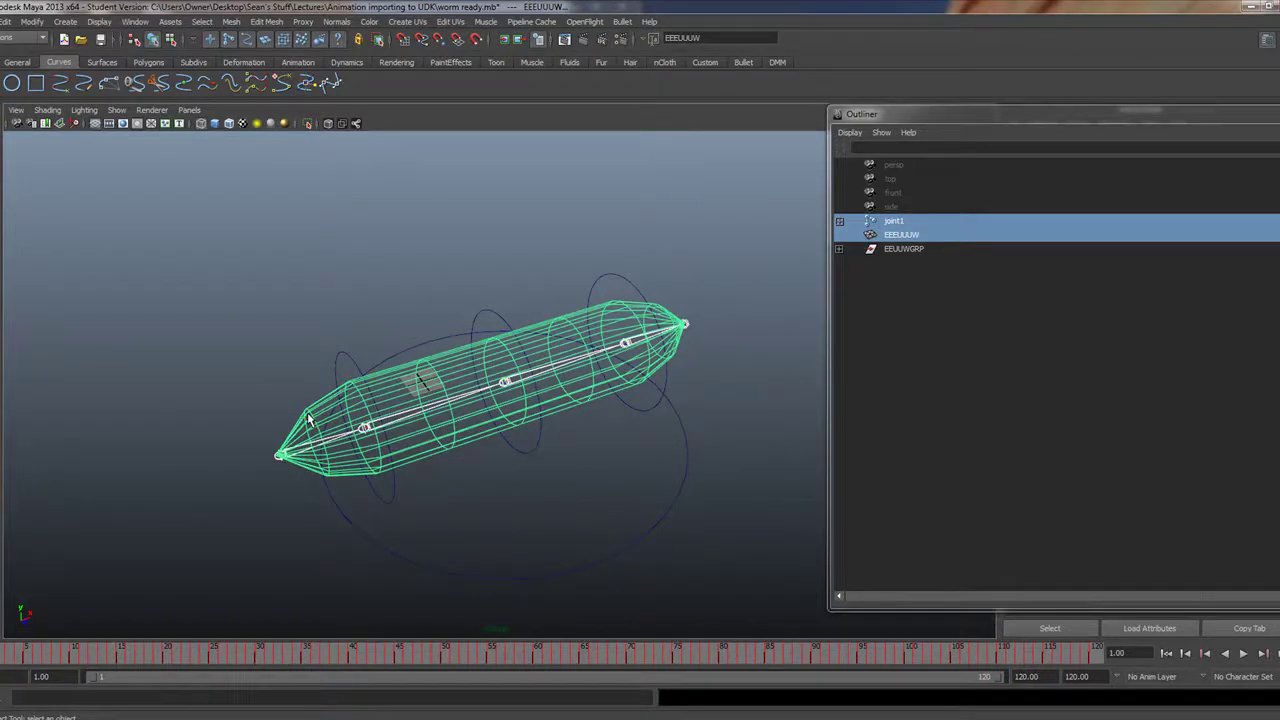
# Open the Bake Simulation options for the selected joints and mesh.
pyautogui.click(5, 21)
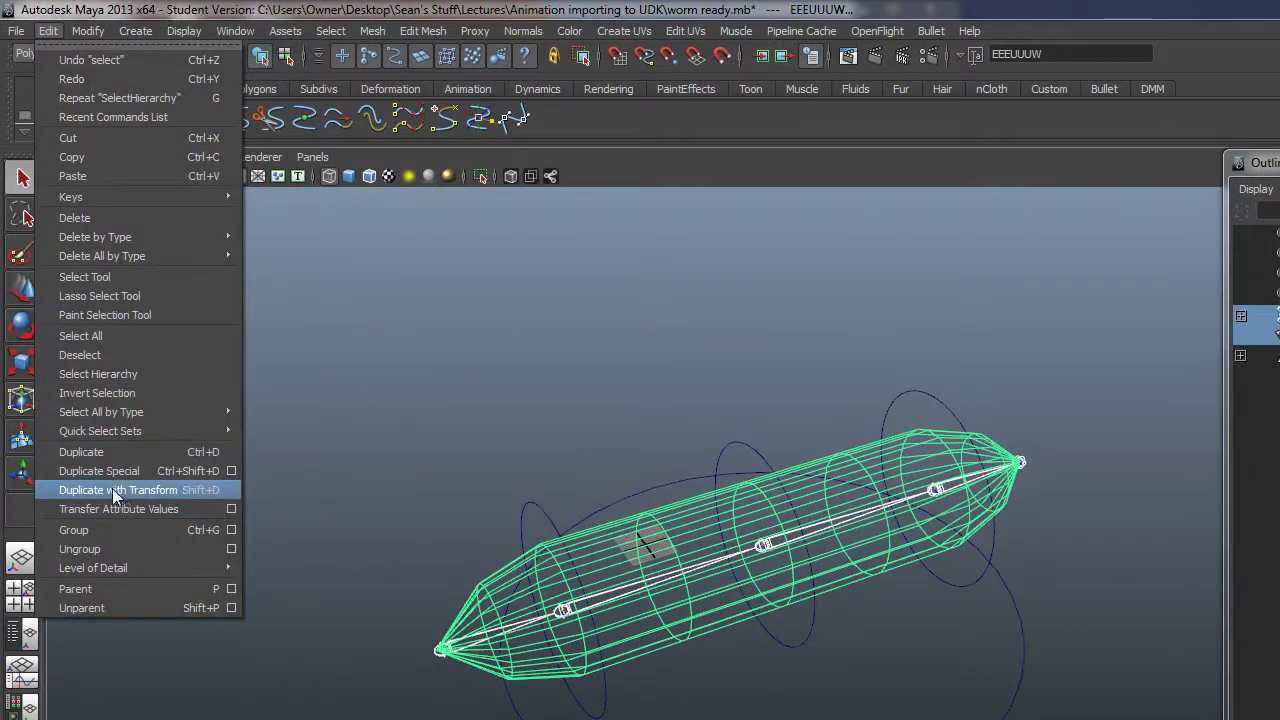
pyautogui.moveTo(119, 431)
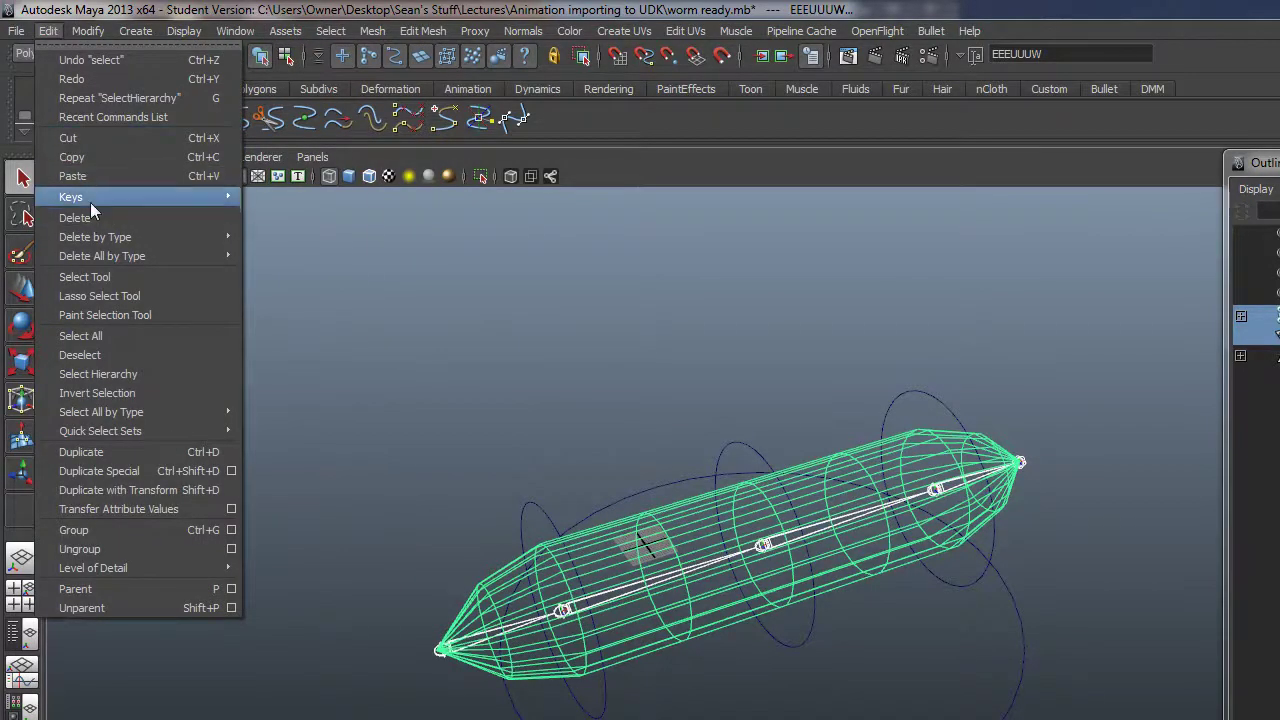
pyautogui.moveTo(95, 200)
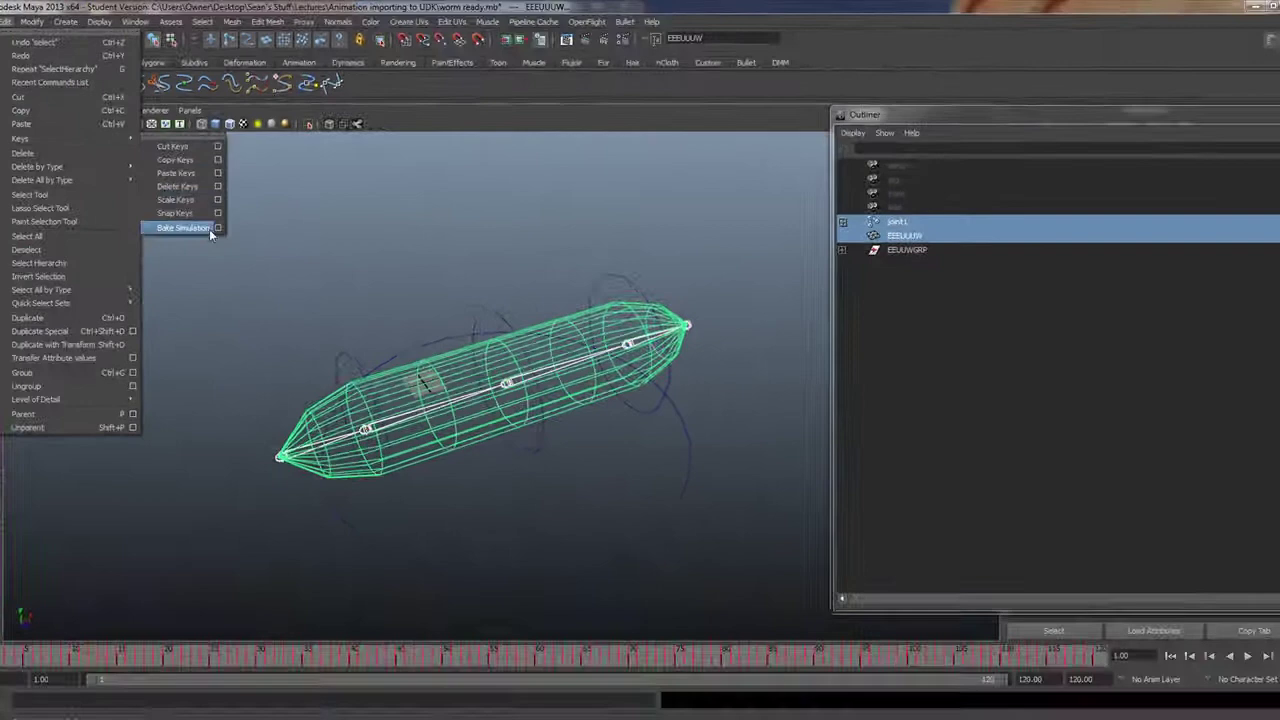
pyautogui.click(217, 228)
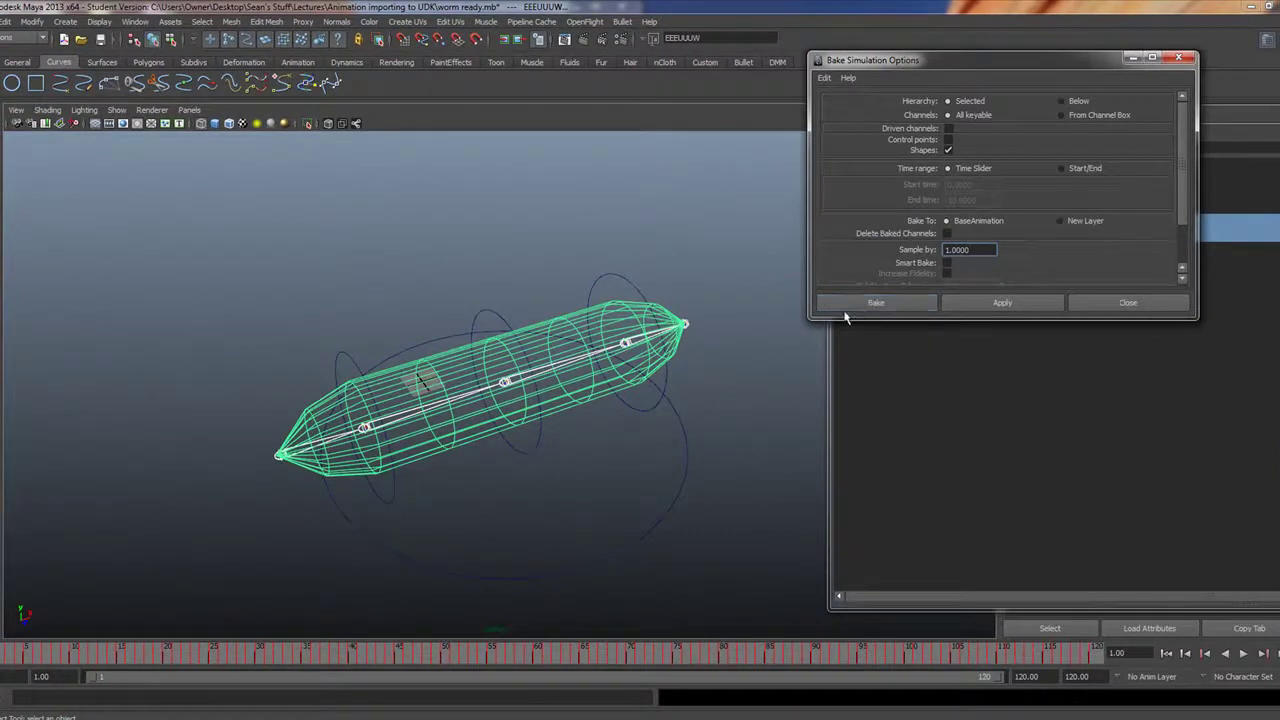
# Reselect the joint1 hierarchy together with the worm mesh and bake the simulation over the time slider range to the base animation.
pyautogui.click(6, 21)
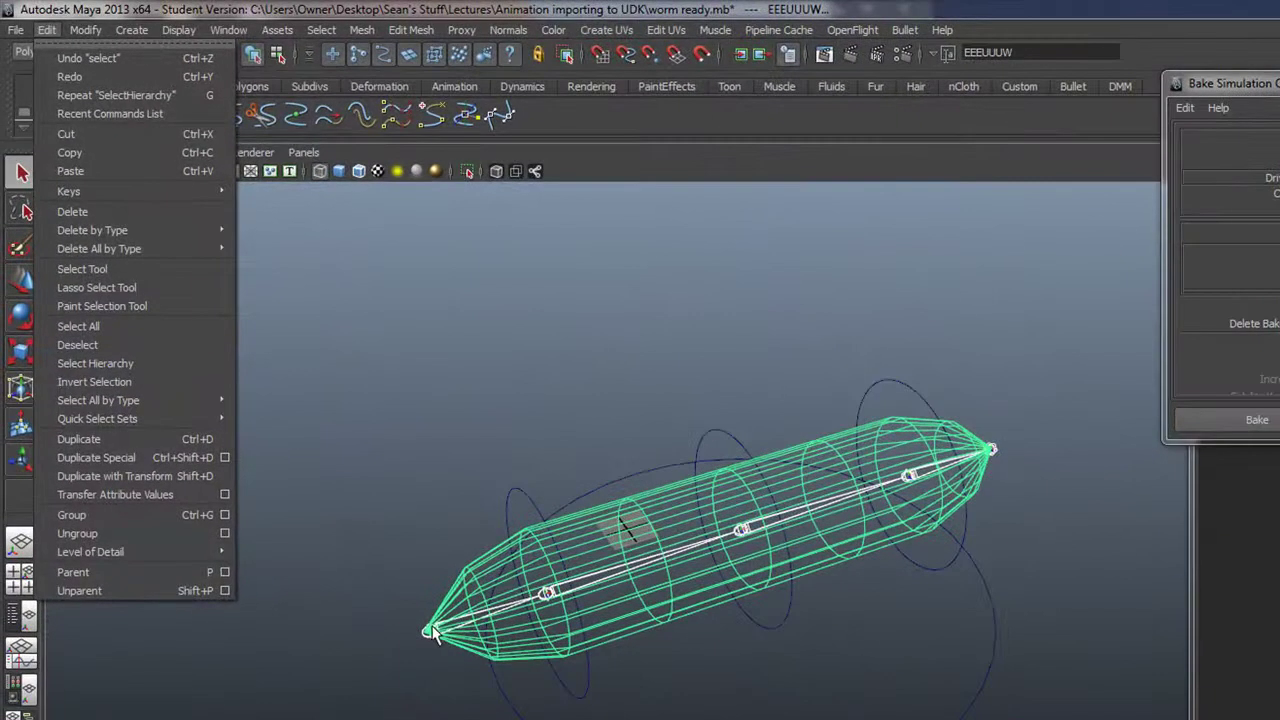
pyautogui.click(60, 262)
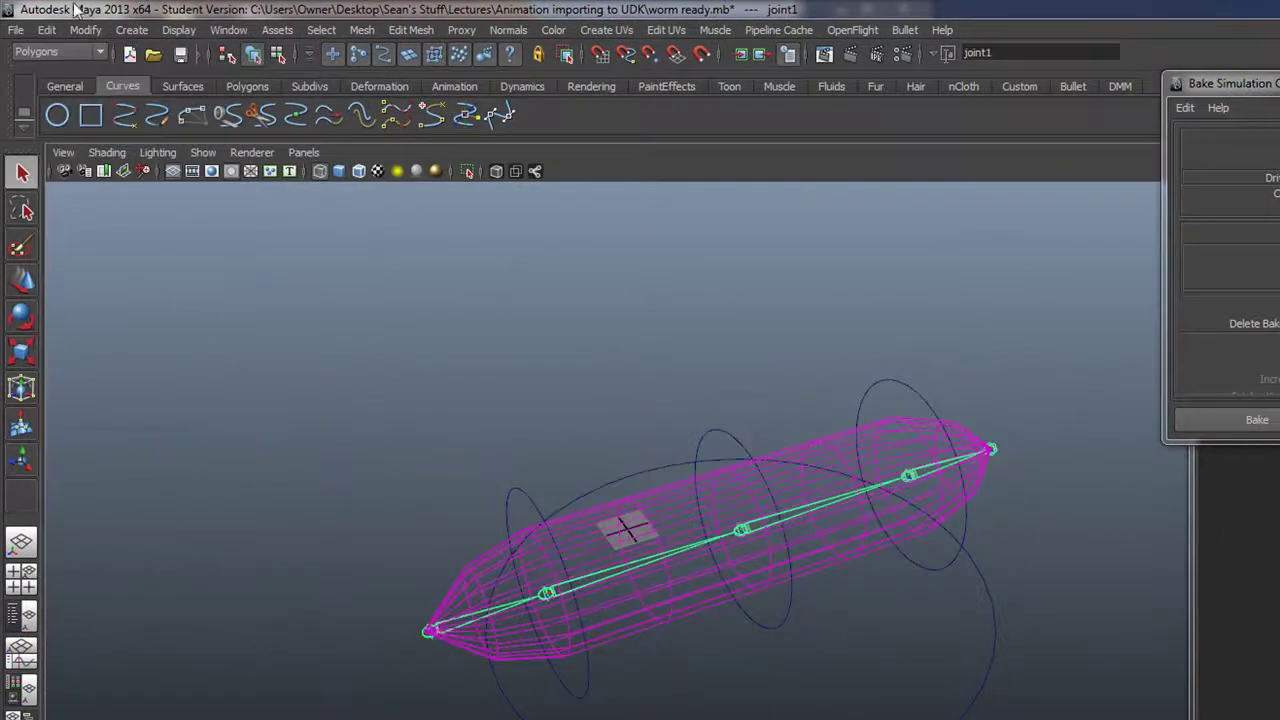
pyautogui.click(46, 29)
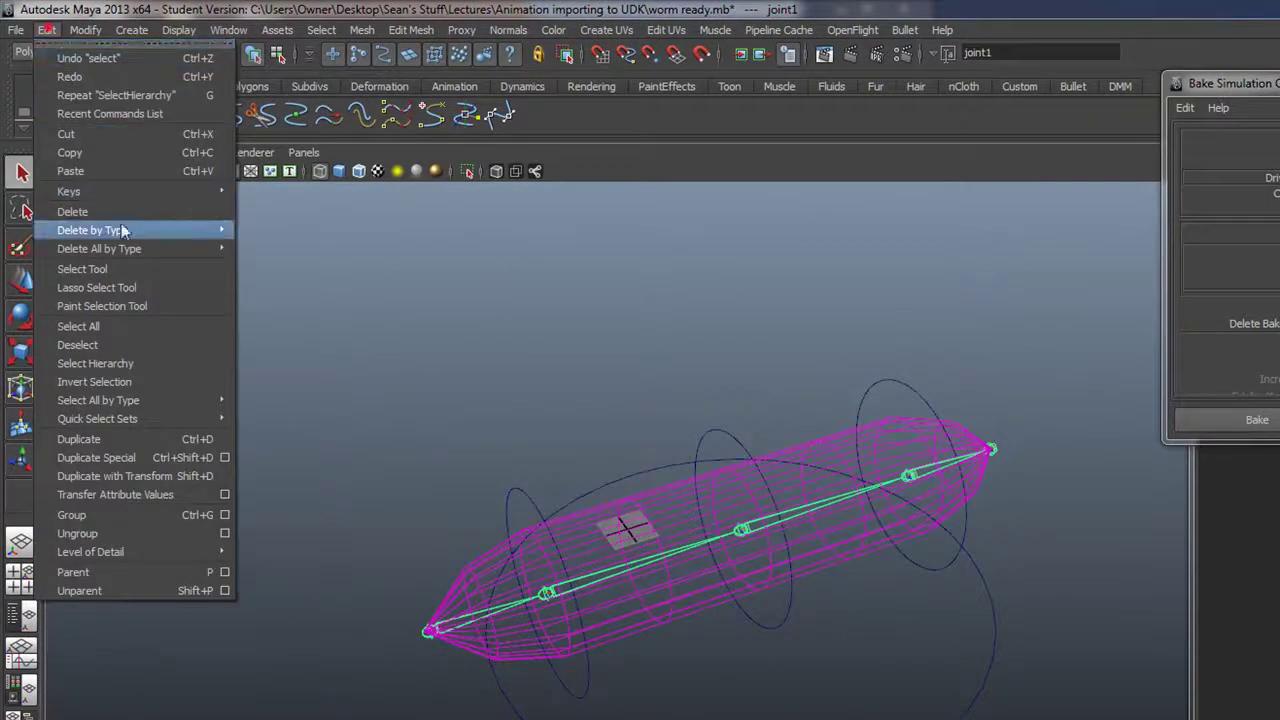
pyautogui.click(121, 364)
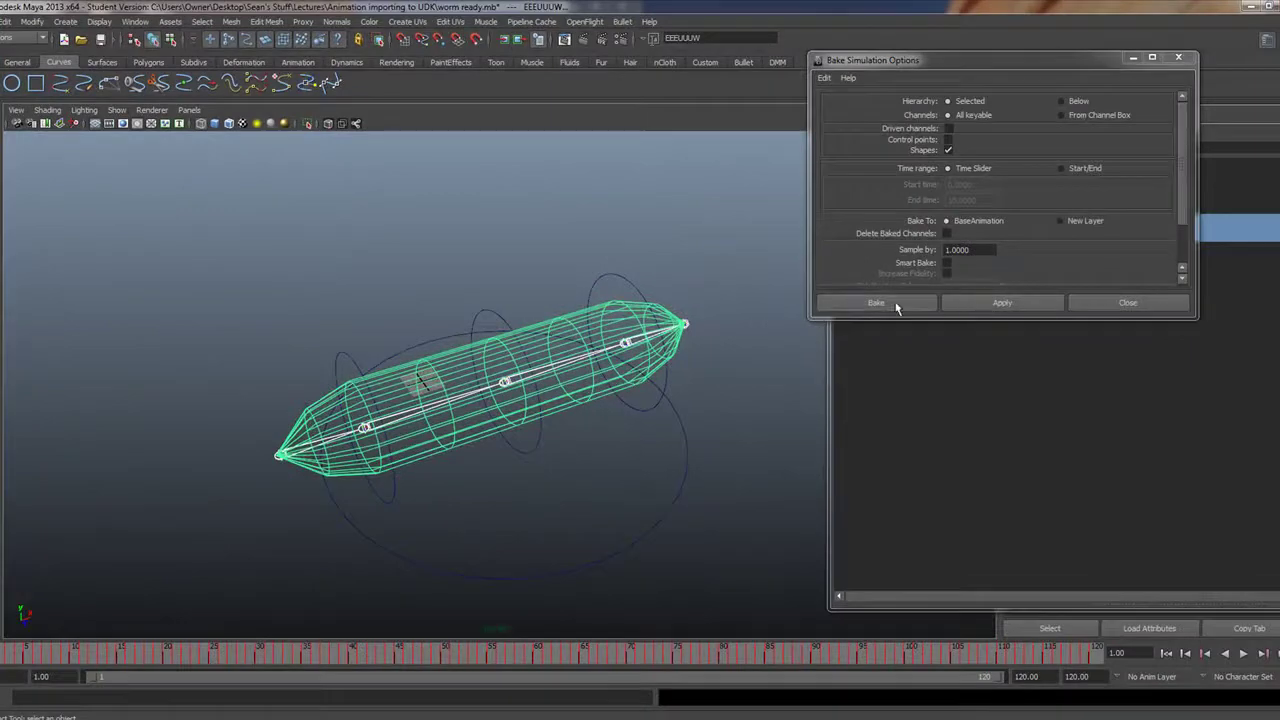
pyautogui.click(897, 305)
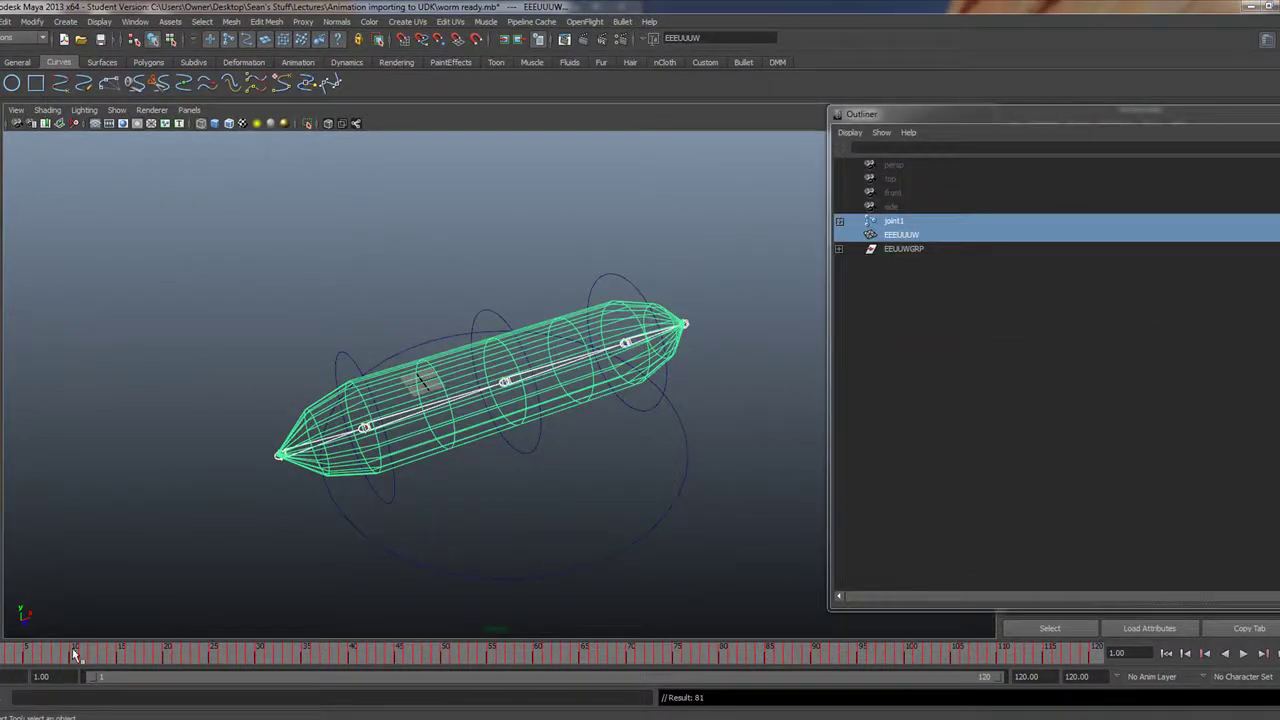
# Inspect the baked keyframes on the timeline for each joint along the worm's skeleton.
pyautogui.moveTo(77, 654); pyautogui.dragTo(40, 654)
pyautogui.click(362, 428)
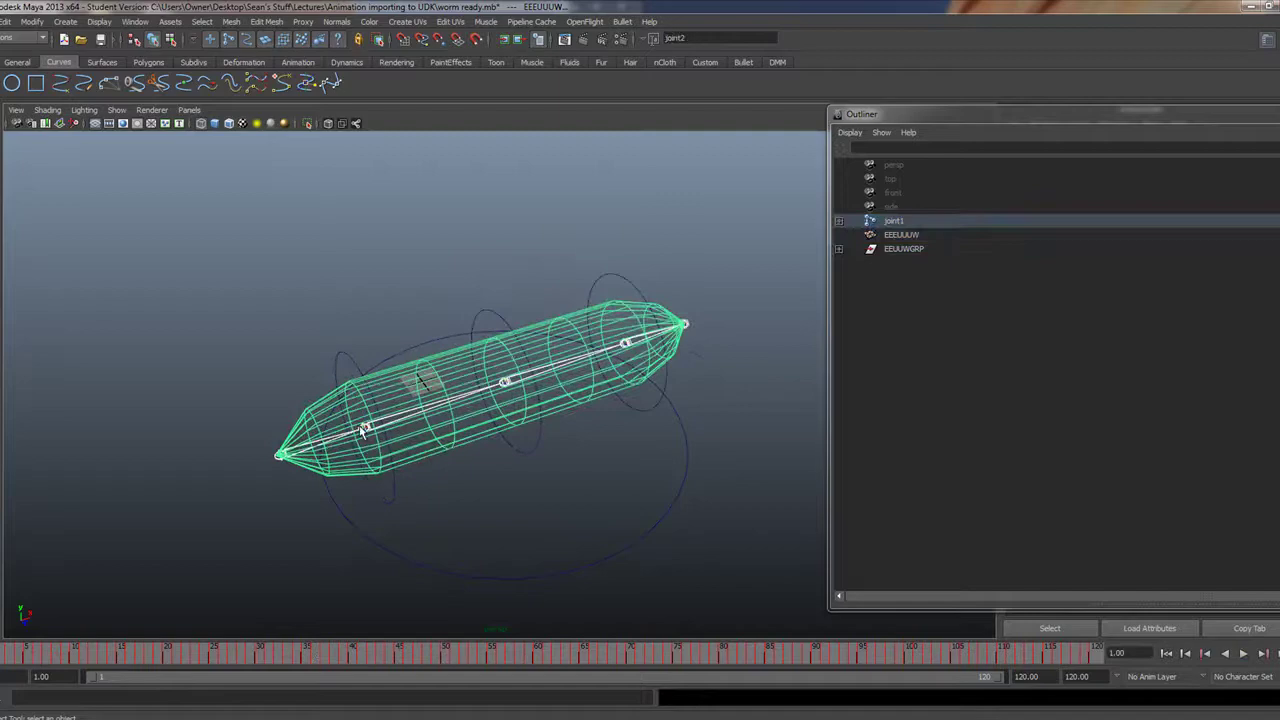
pyautogui.click(505, 386)
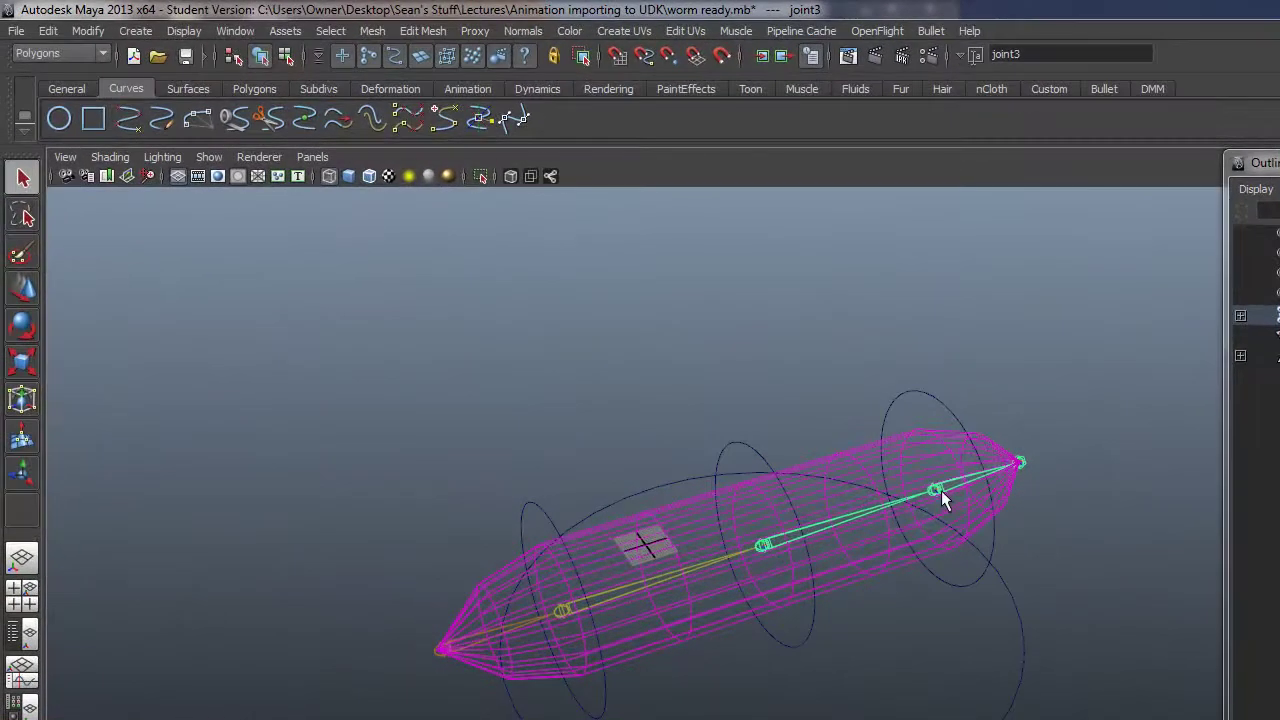
pyautogui.click(1024, 462)
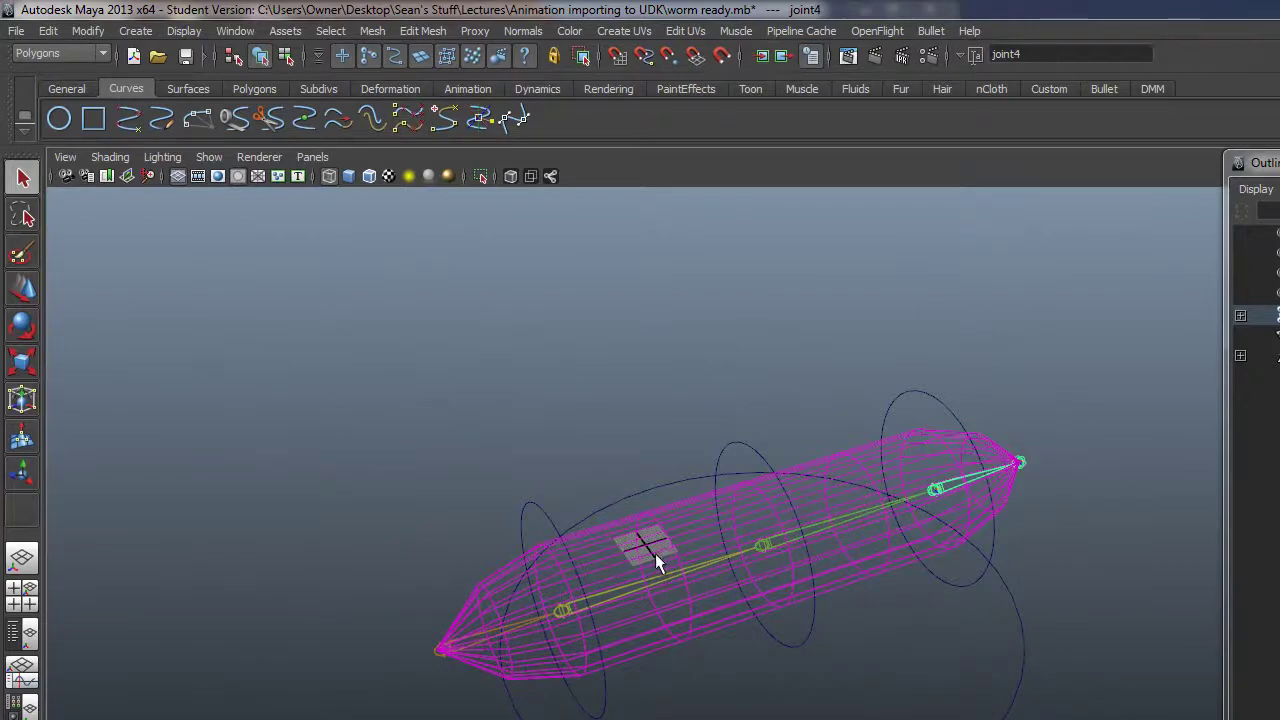
pyautogui.click(441, 646)
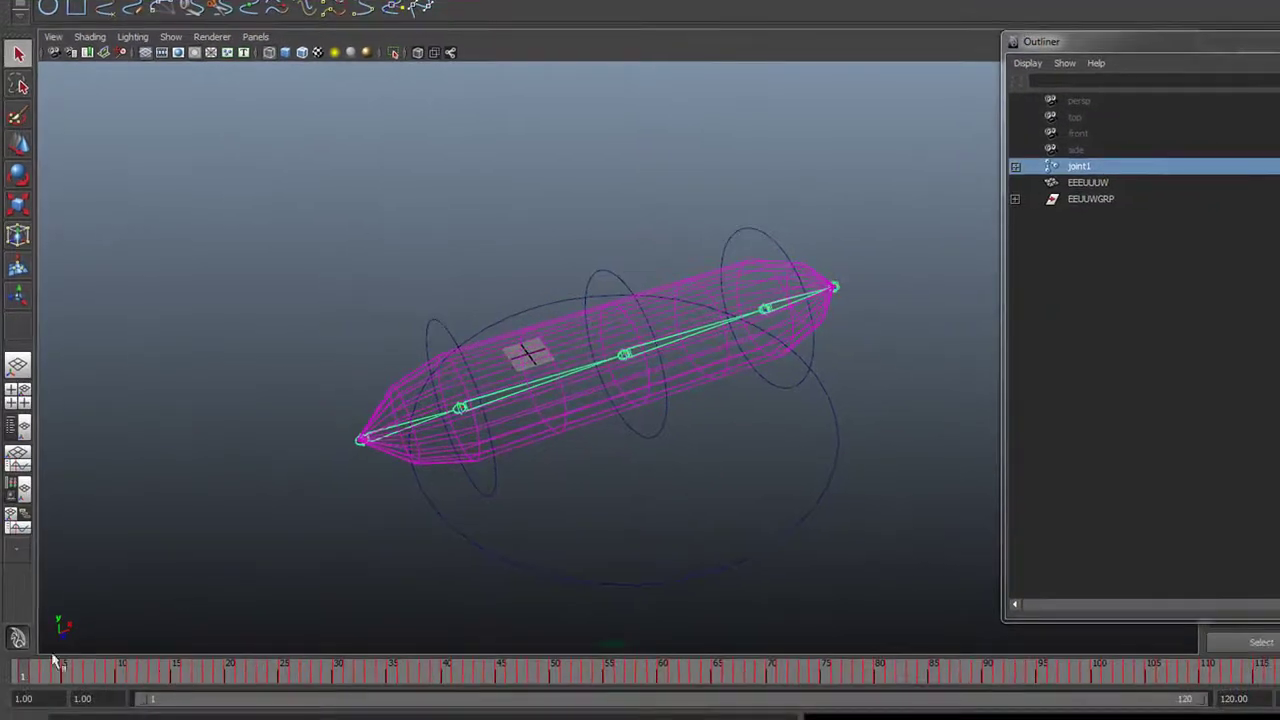
pyautogui.moveTo(55, 662); pyautogui.dragTo(25, 672)
# Delete the large control circle with its child control curves around the worm, and play back the baked animation.
pyautogui.click(580, 578)
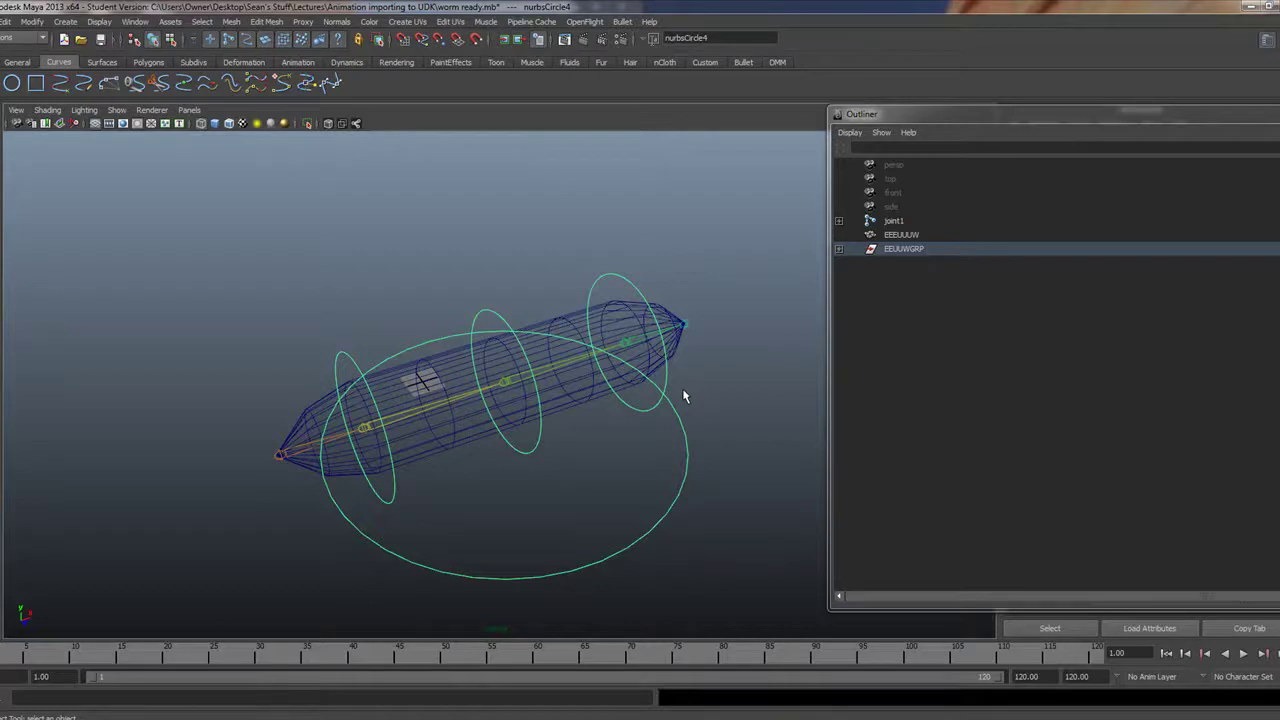
pyautogui.hotkey('ctrl', 'h')
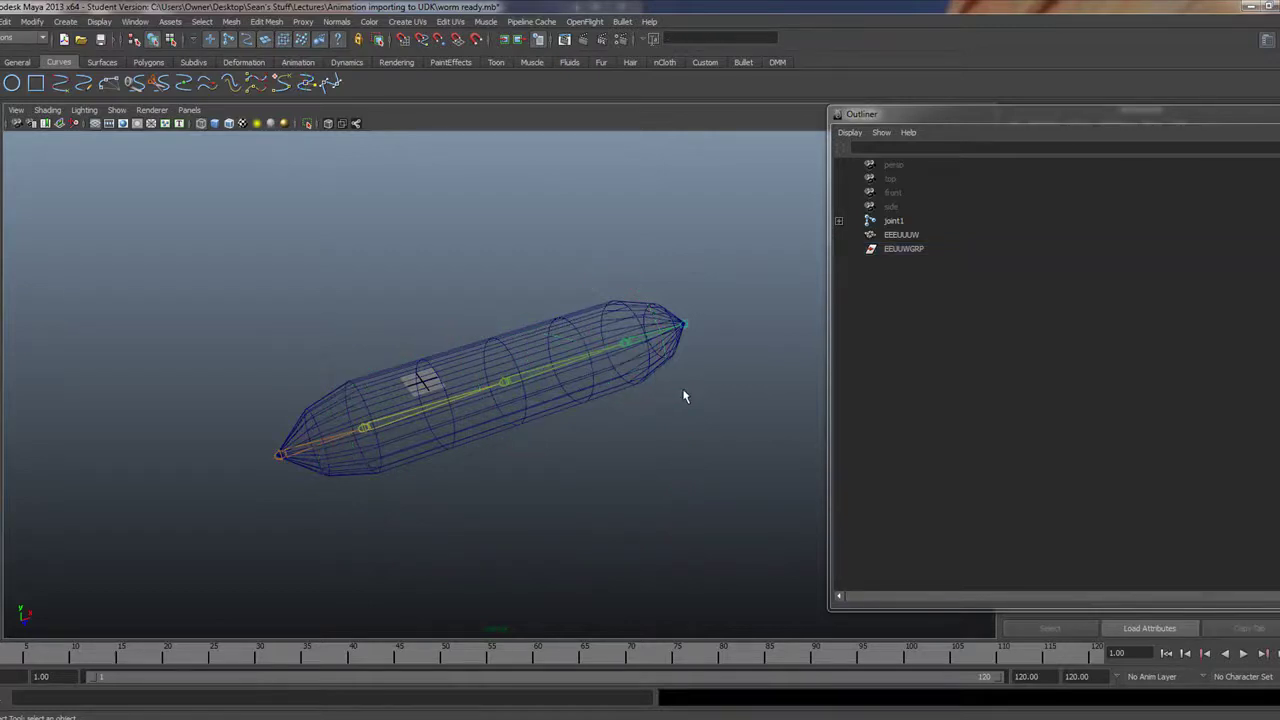
pyautogui.hotkey('alt', 'v')
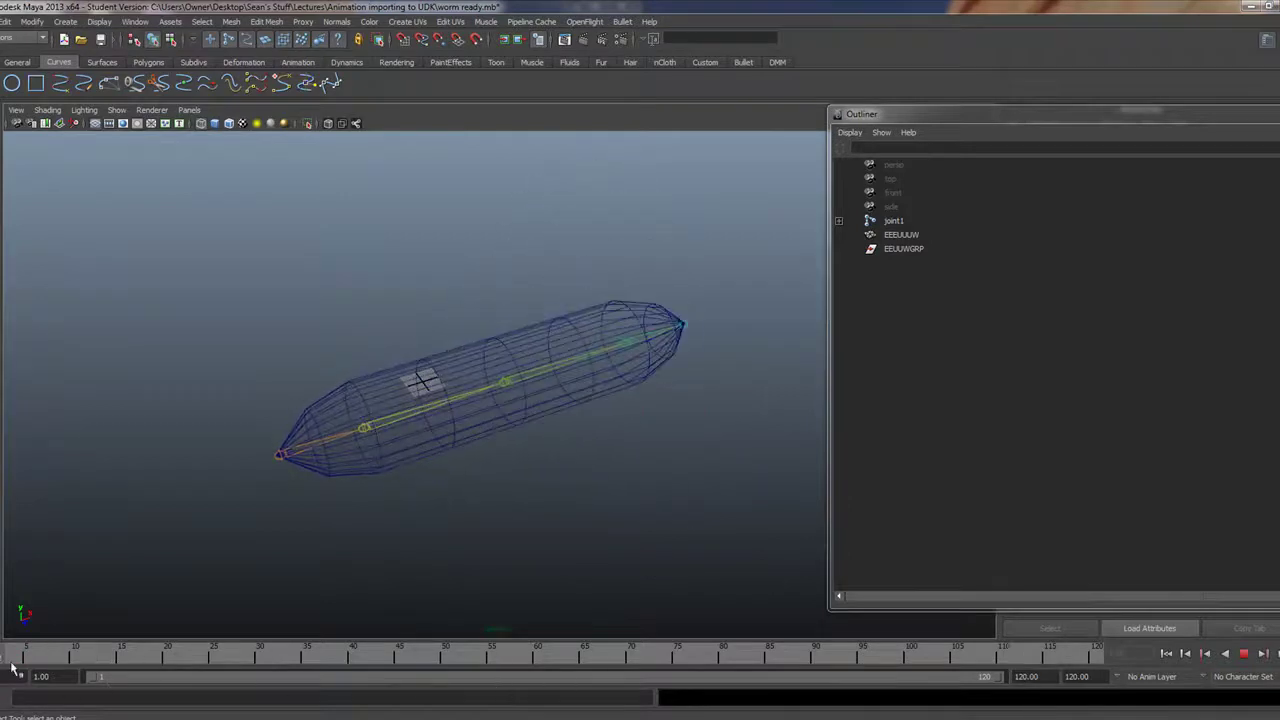
pyautogui.hotkey('alt', 'v')
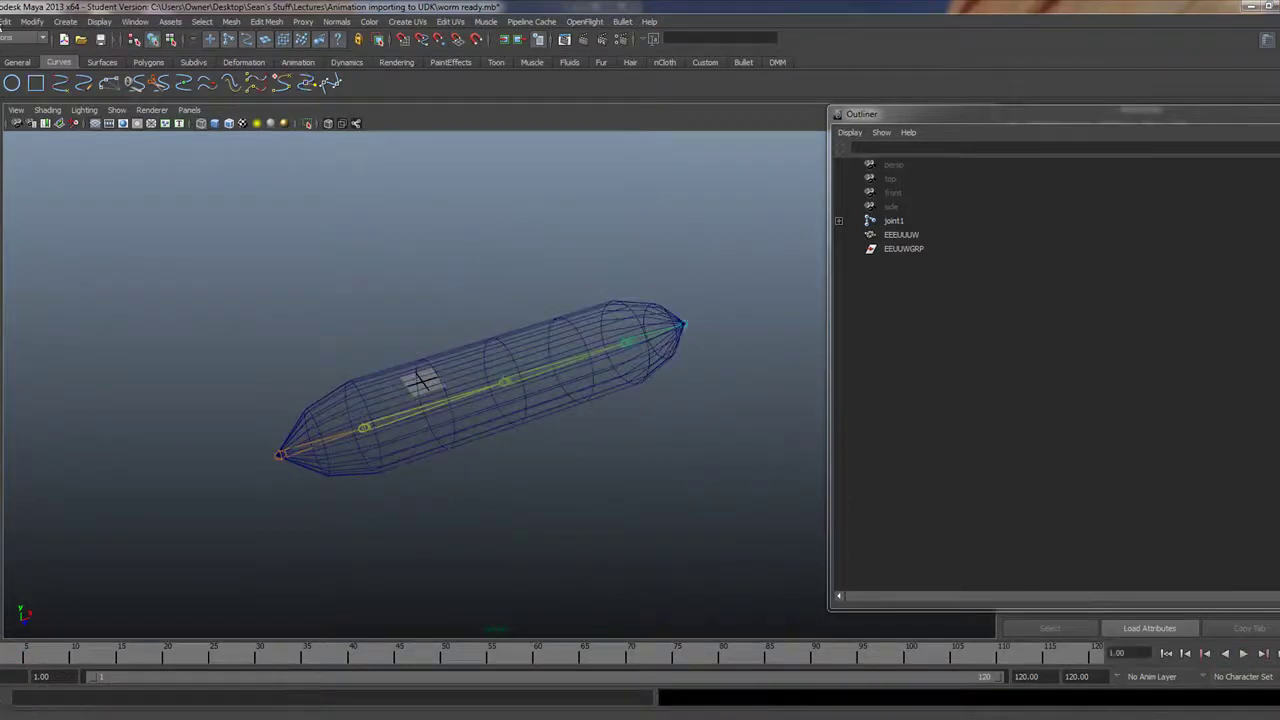
# Optimize the scene size with the constraints, locators, expressions and unknown nodes options among those enabled.
pyautogui.click(8, 22)
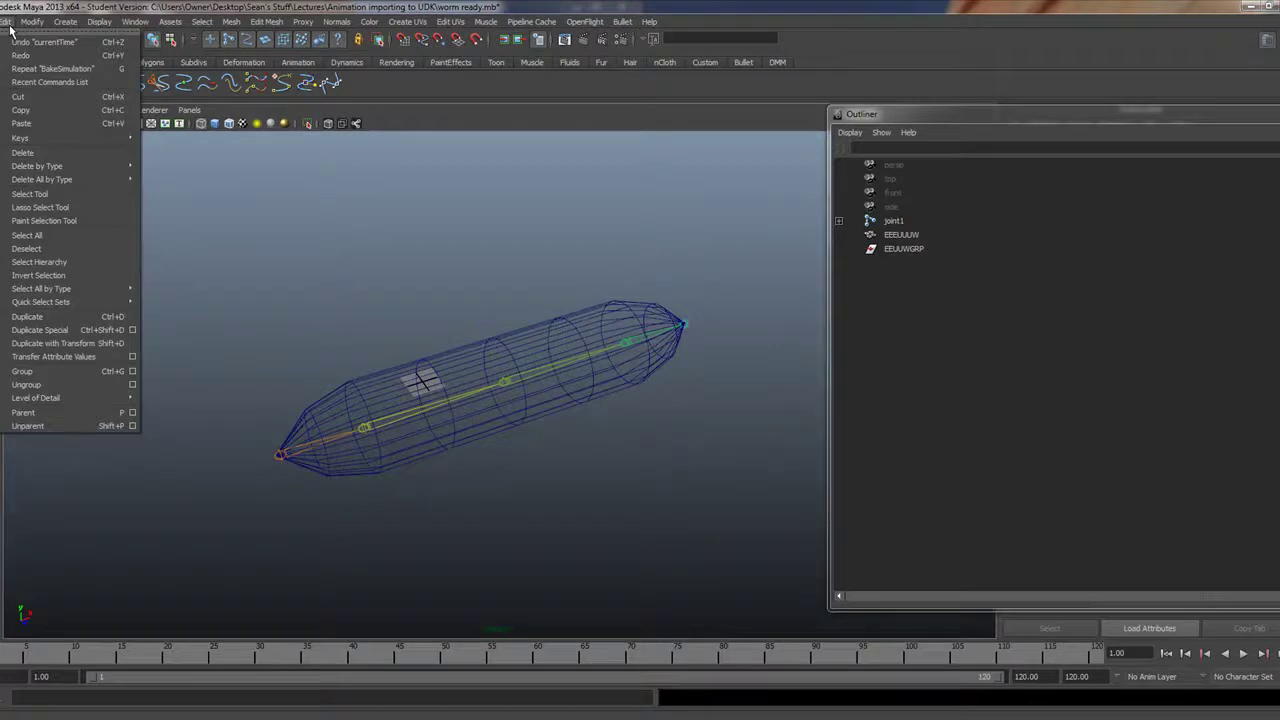
pyautogui.moveTo(0, 21)
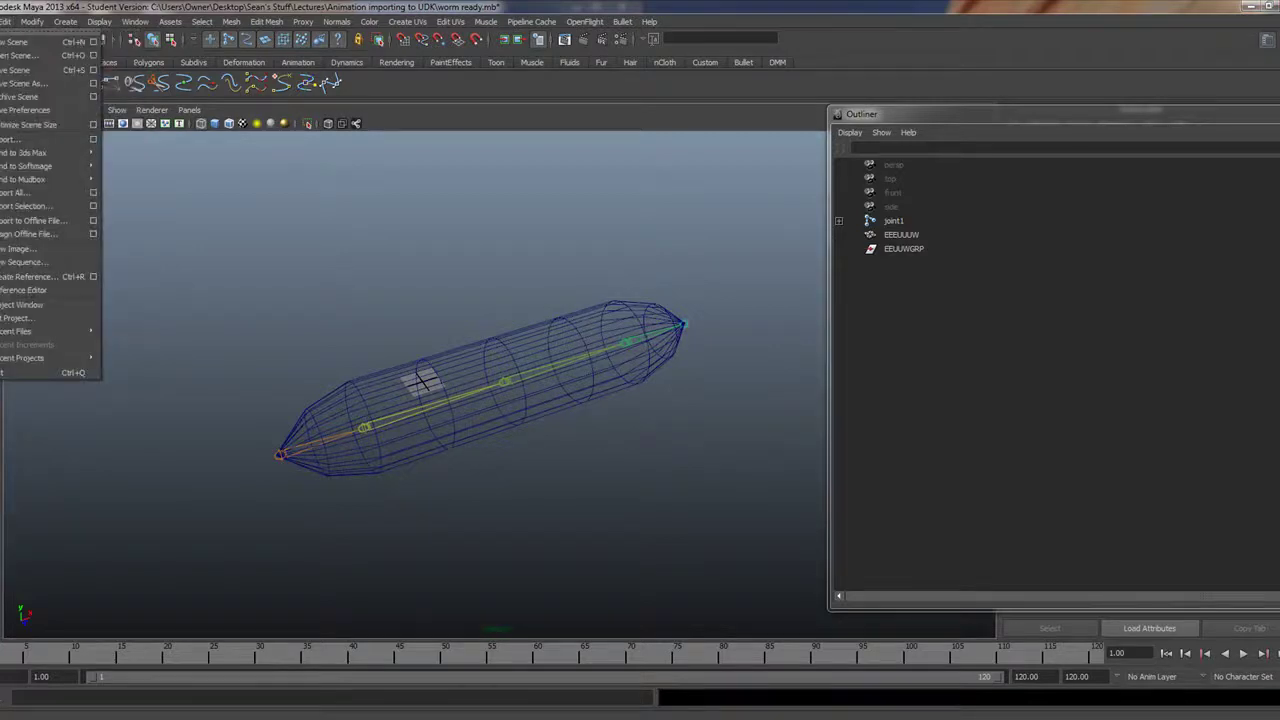
pyautogui.click(94, 125)
pyautogui.moveTo(1182, 121); pyautogui.dragTo(1183, 214)
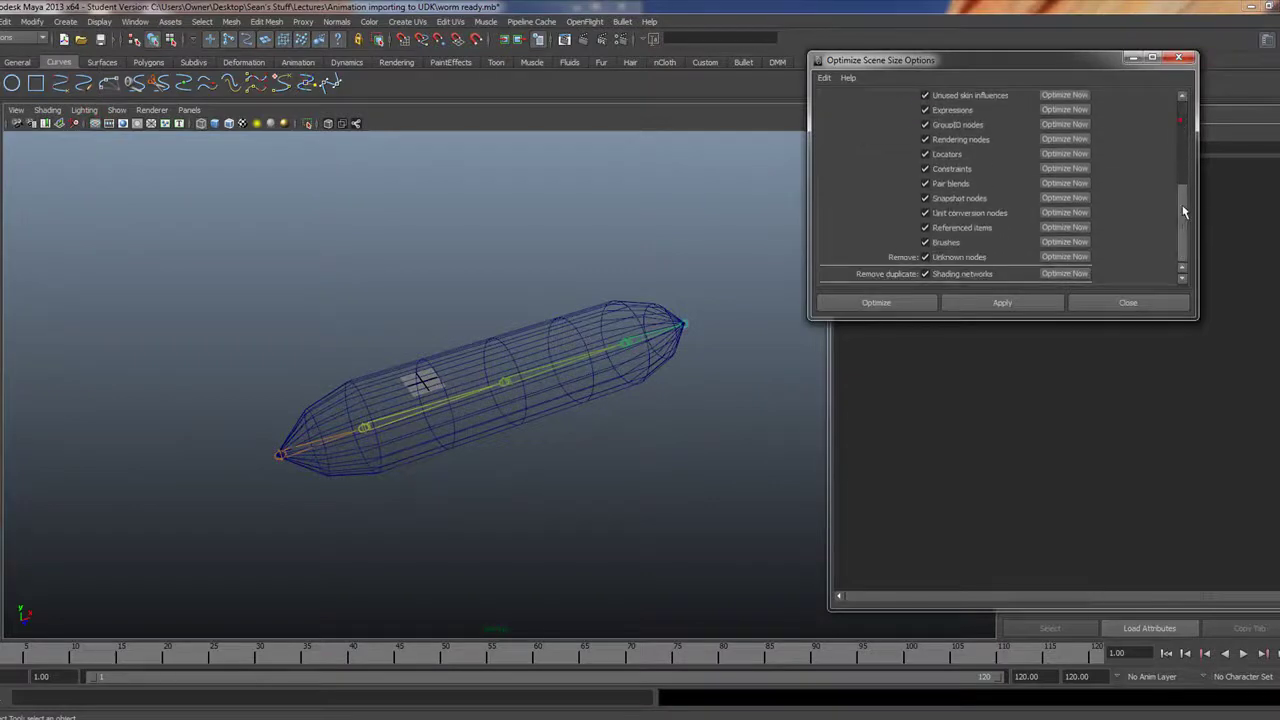
pyautogui.click(860, 304)
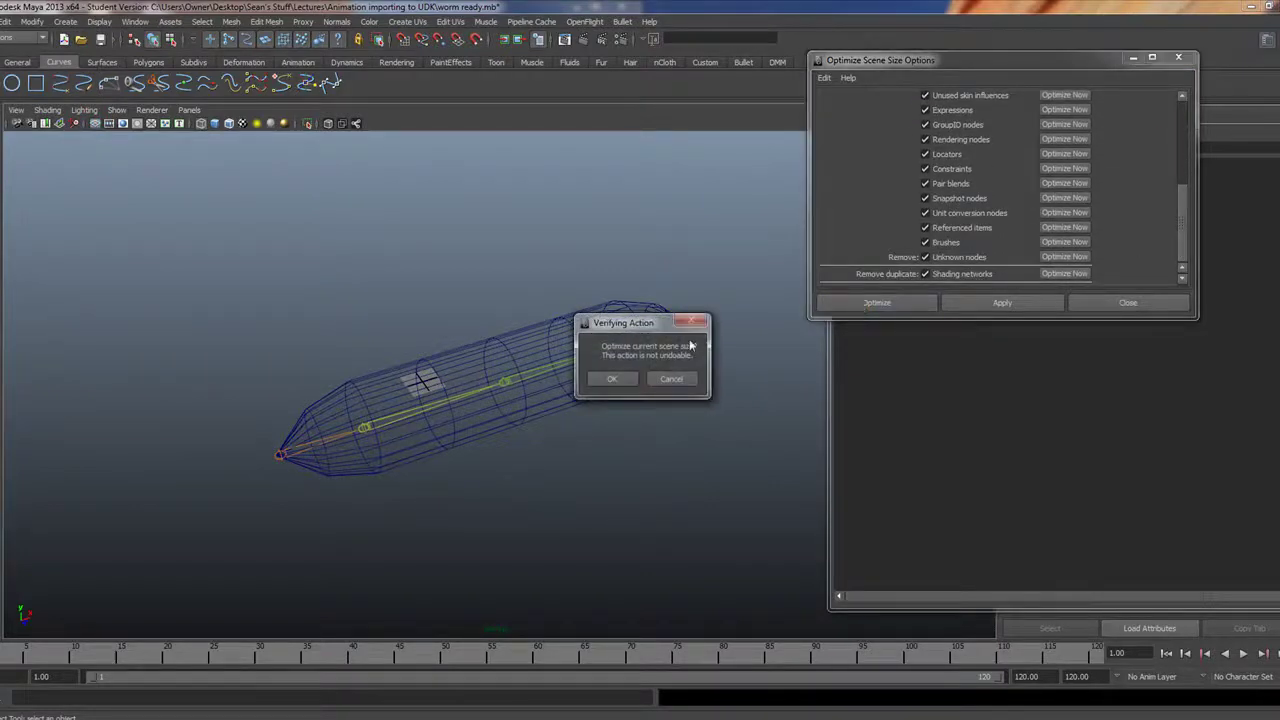
pyautogui.click(612, 380)
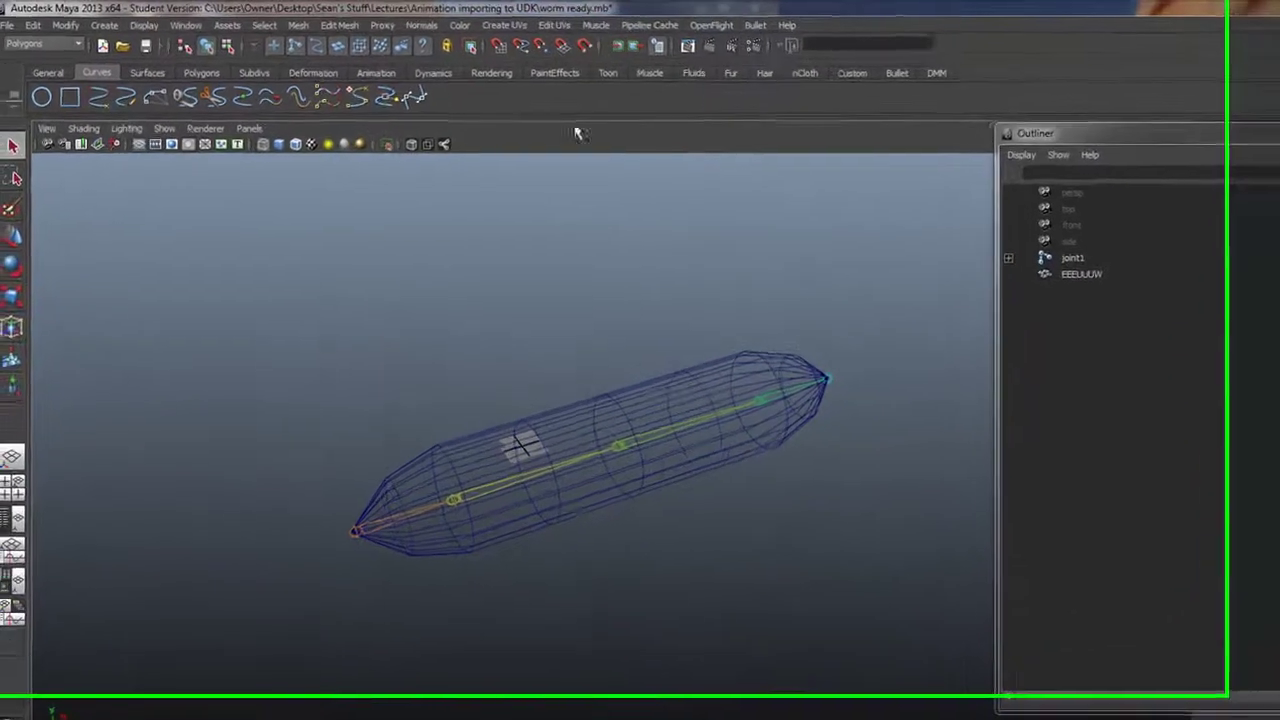
# Export the entire scene as an FBX file named Viddemo_worm in the Animation importing to UDK folder, keeping the current exporter settings.
pyautogui.click(6, 26)
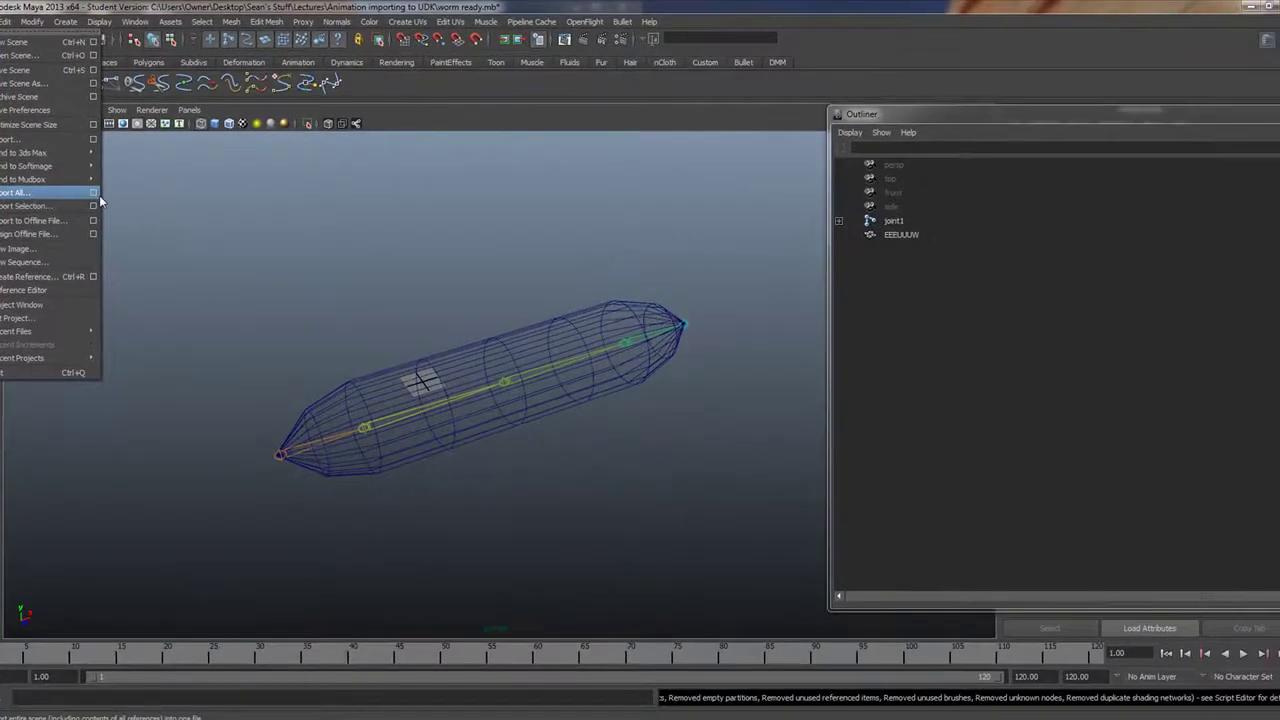
pyautogui.click(94, 195)
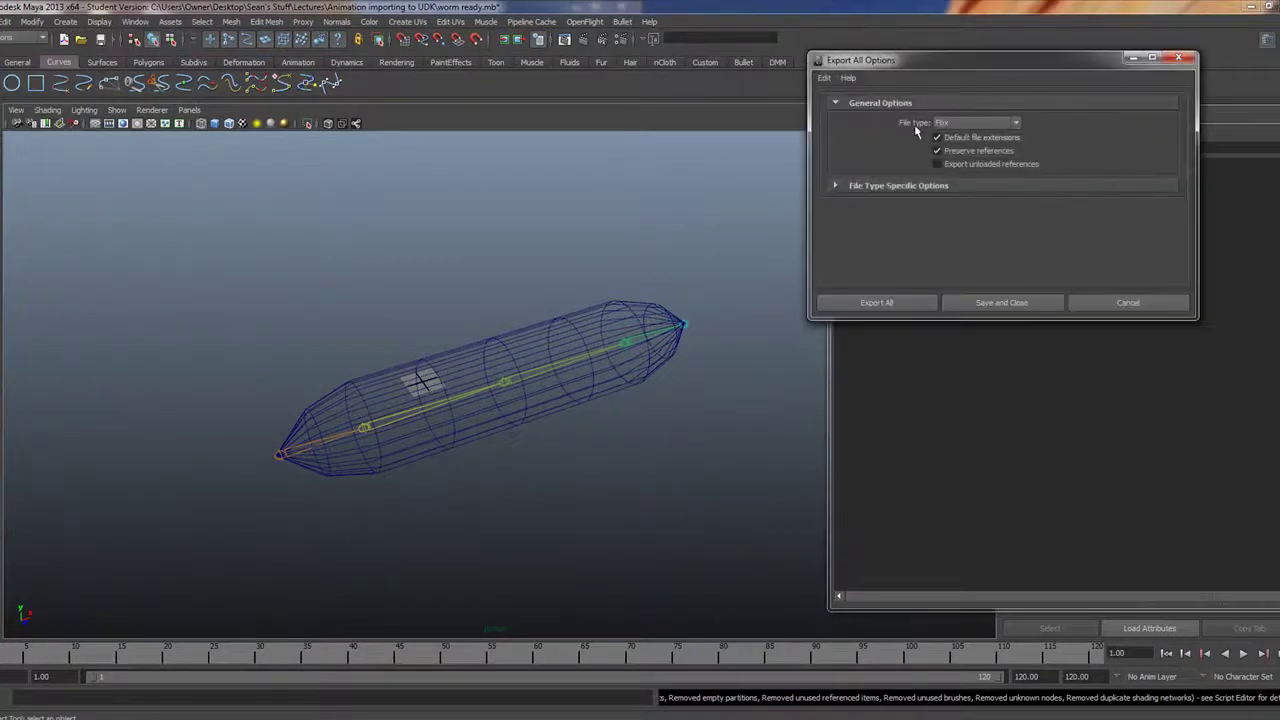
pyautogui.click(884, 300)
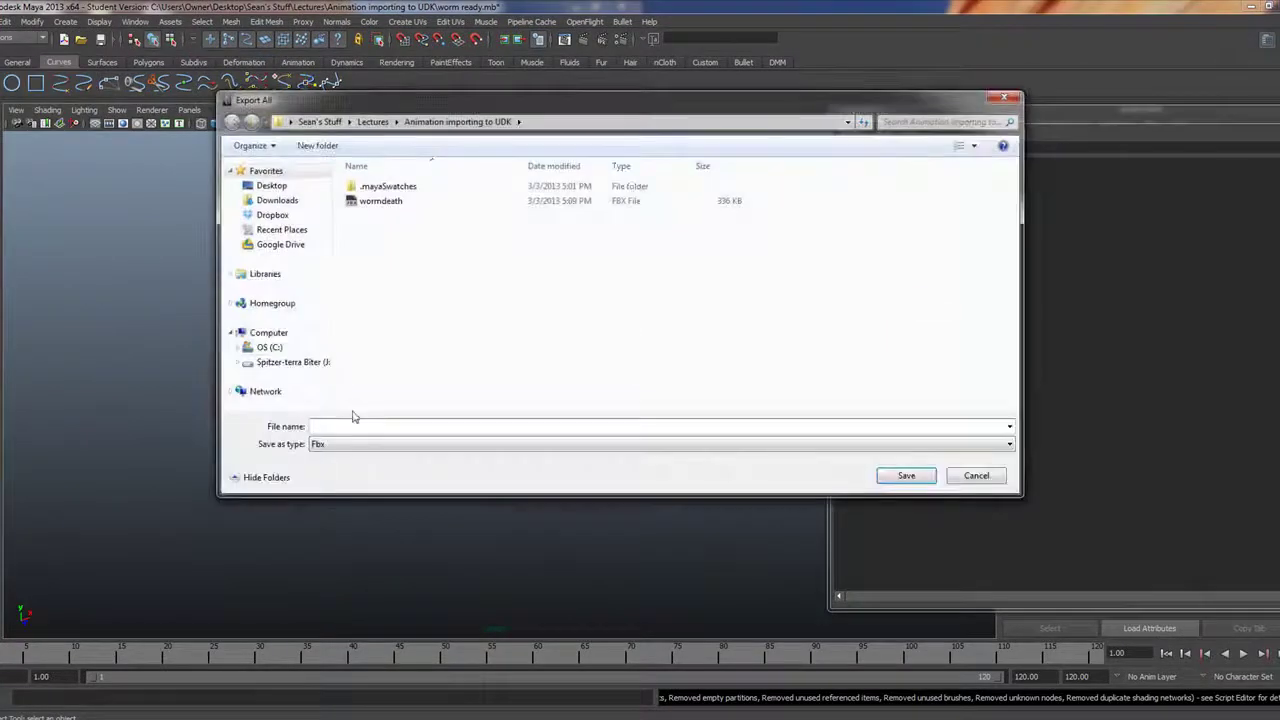
pyautogui.write('Viddemo')
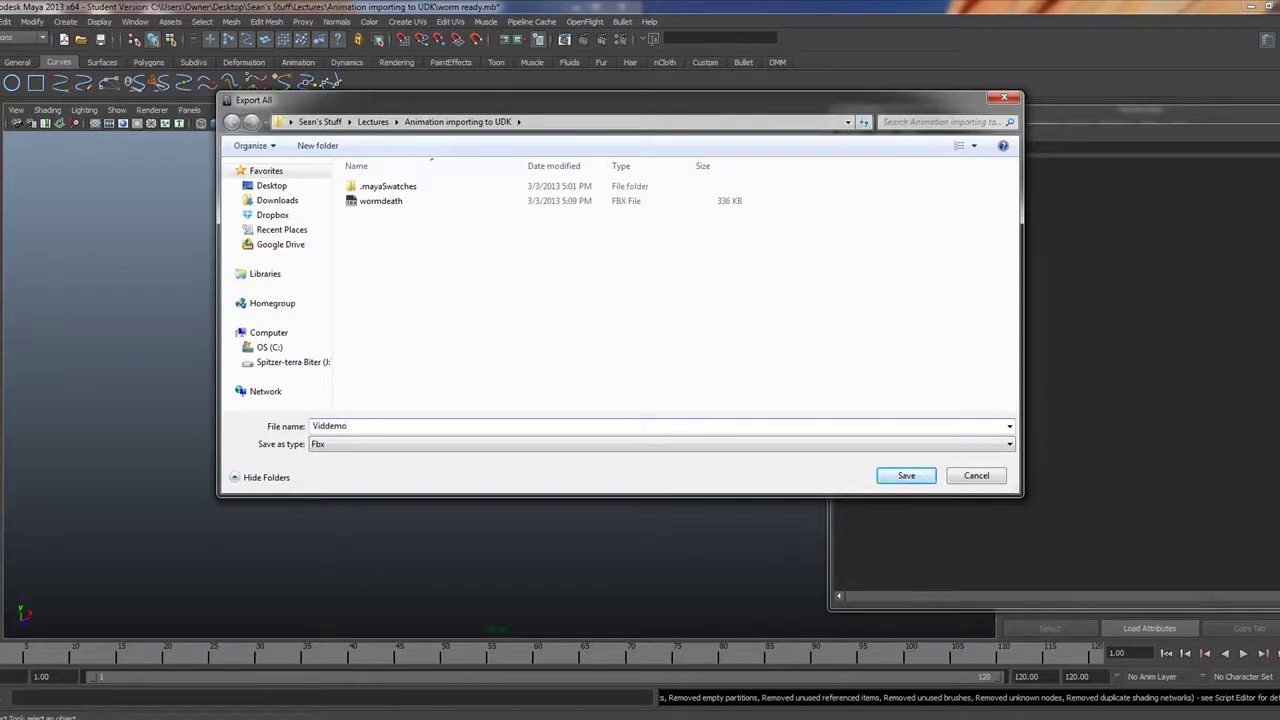
pyautogui.write('_worm')
pyautogui.click(892, 481)
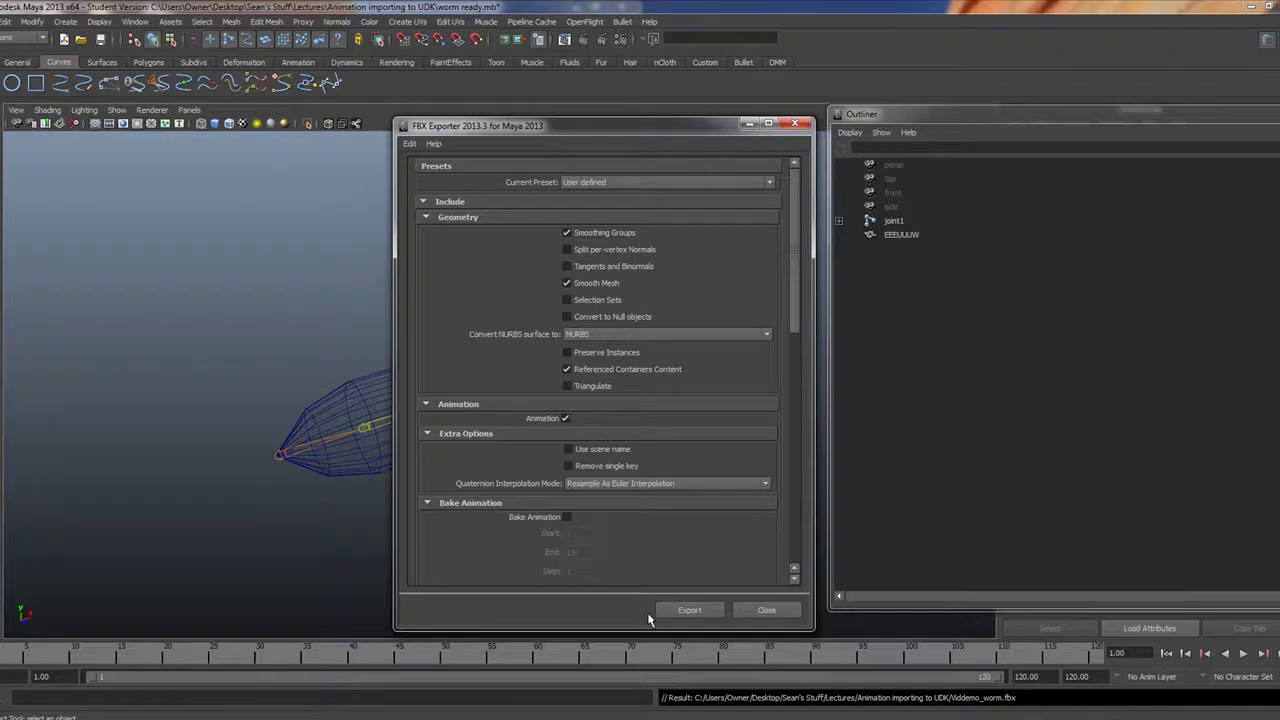
pyautogui.moveTo(796, 330); pyautogui.dragTo(800, 520)
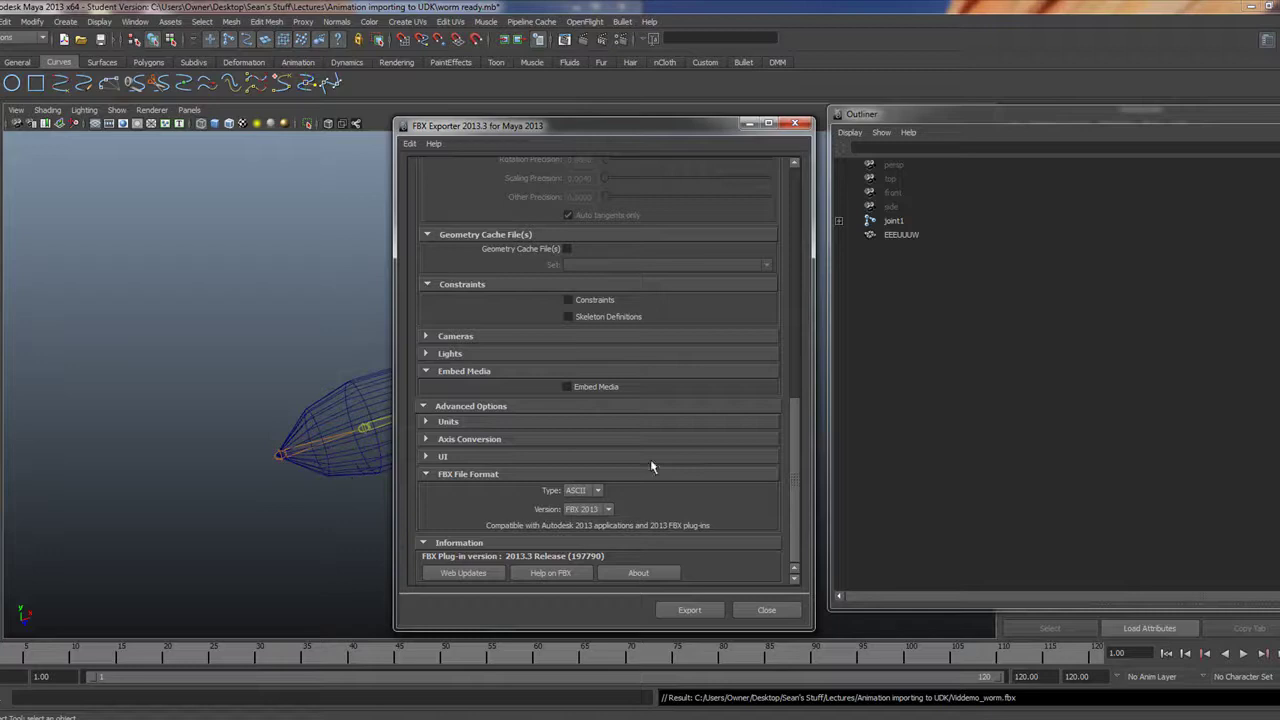
pyautogui.click(684, 613)
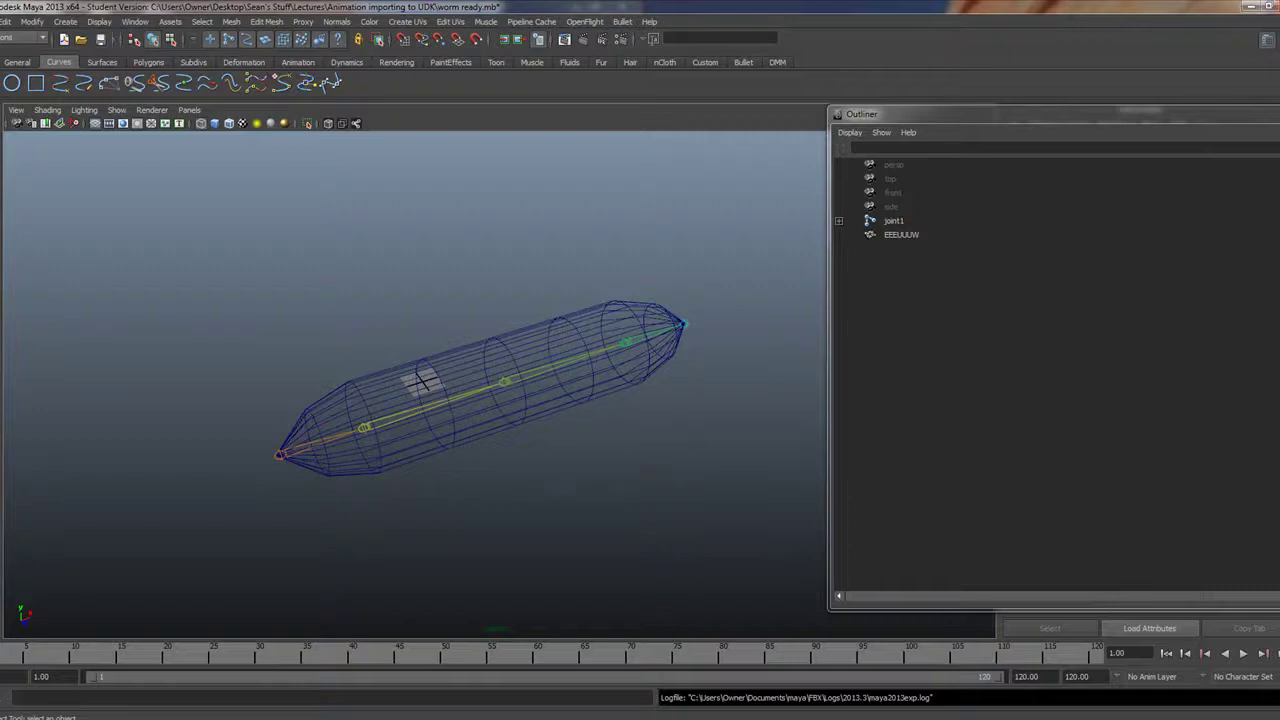
# Close Maya without saving the scene, launch the UDK Editor and dismiss its welcome screen.
pyautogui.click(1270, 6)
pyautogui.click(642, 374)
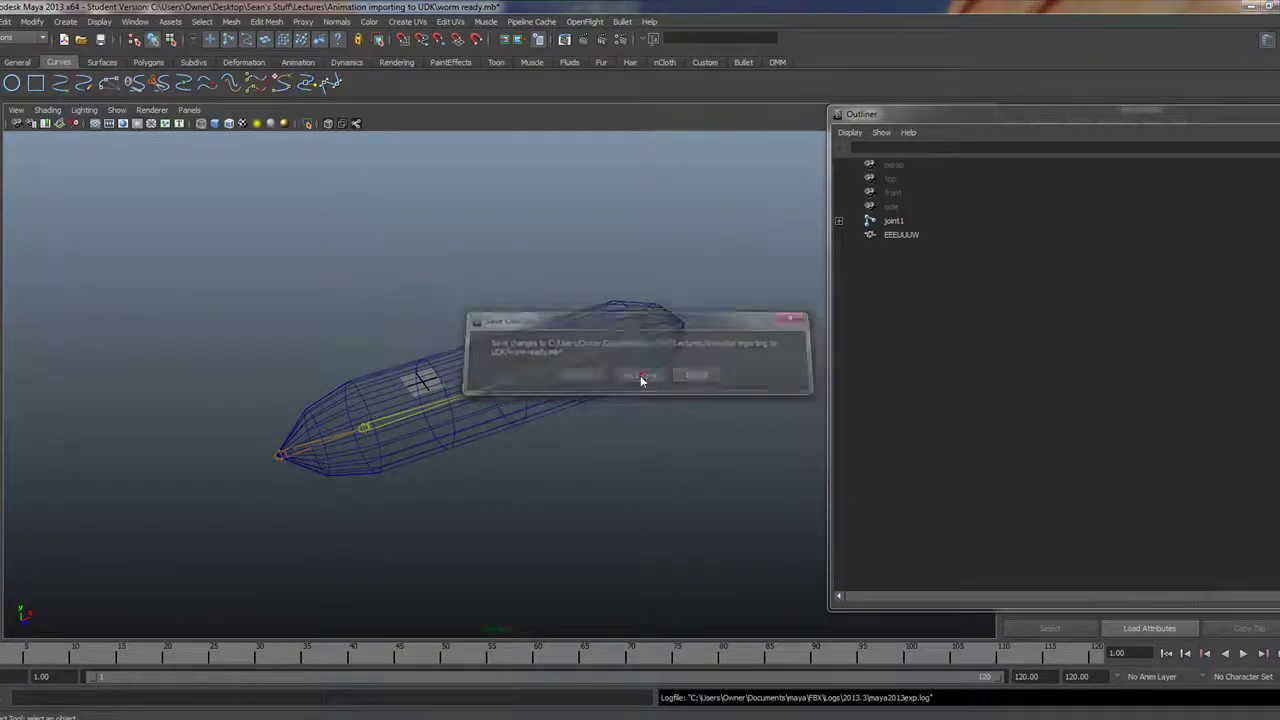
pyautogui.click(8, 716)
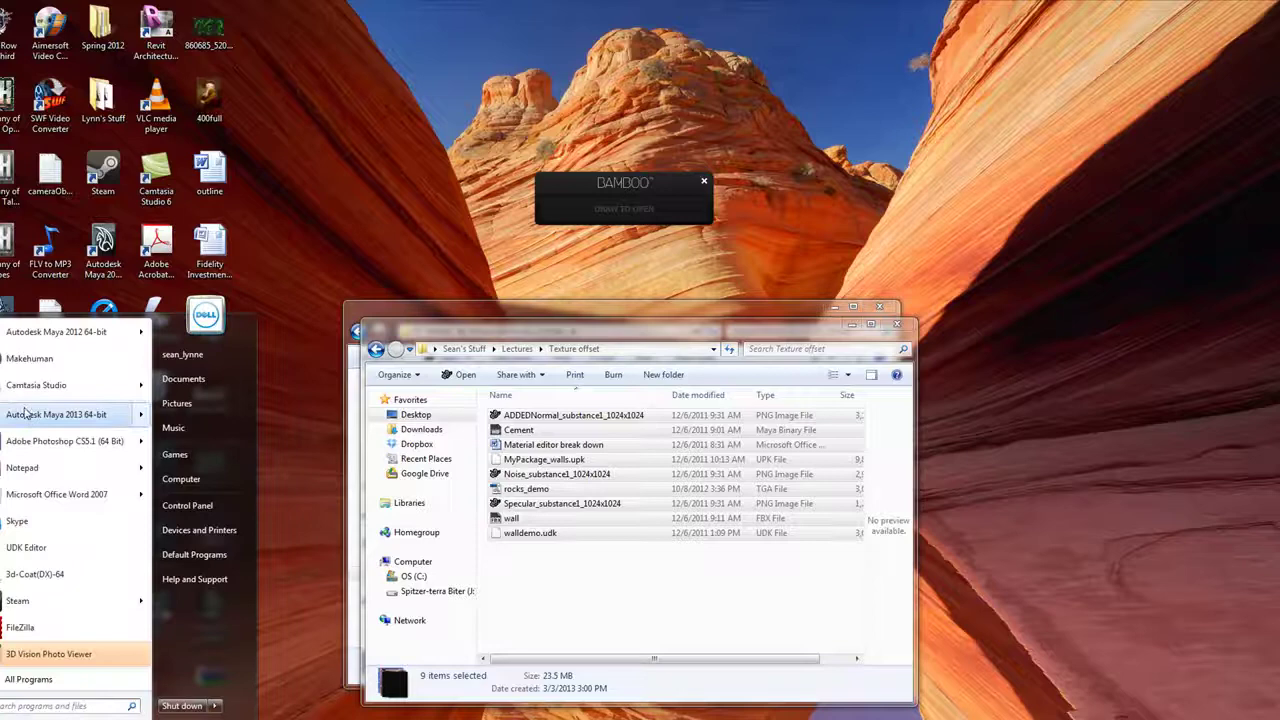
pyautogui.click(37, 553)
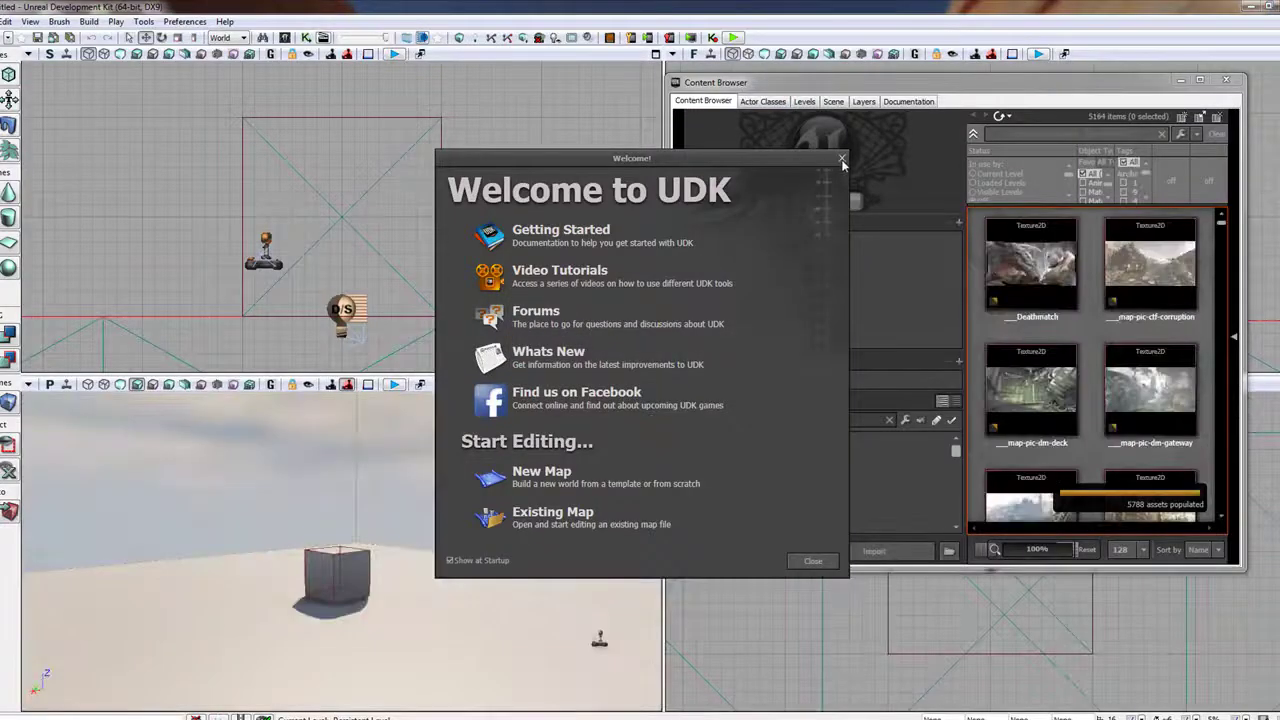
pyautogui.click(842, 159)
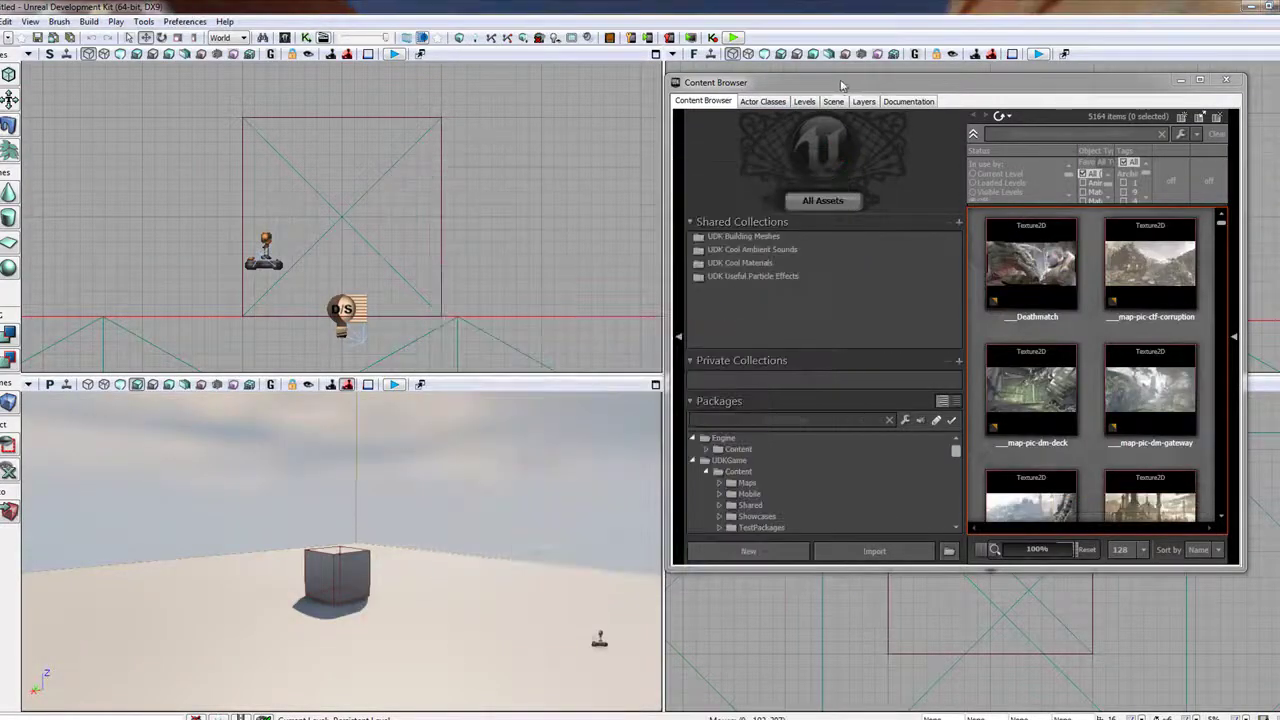
pyautogui.moveTo(845, 85); pyautogui.dragTo(815, 89)
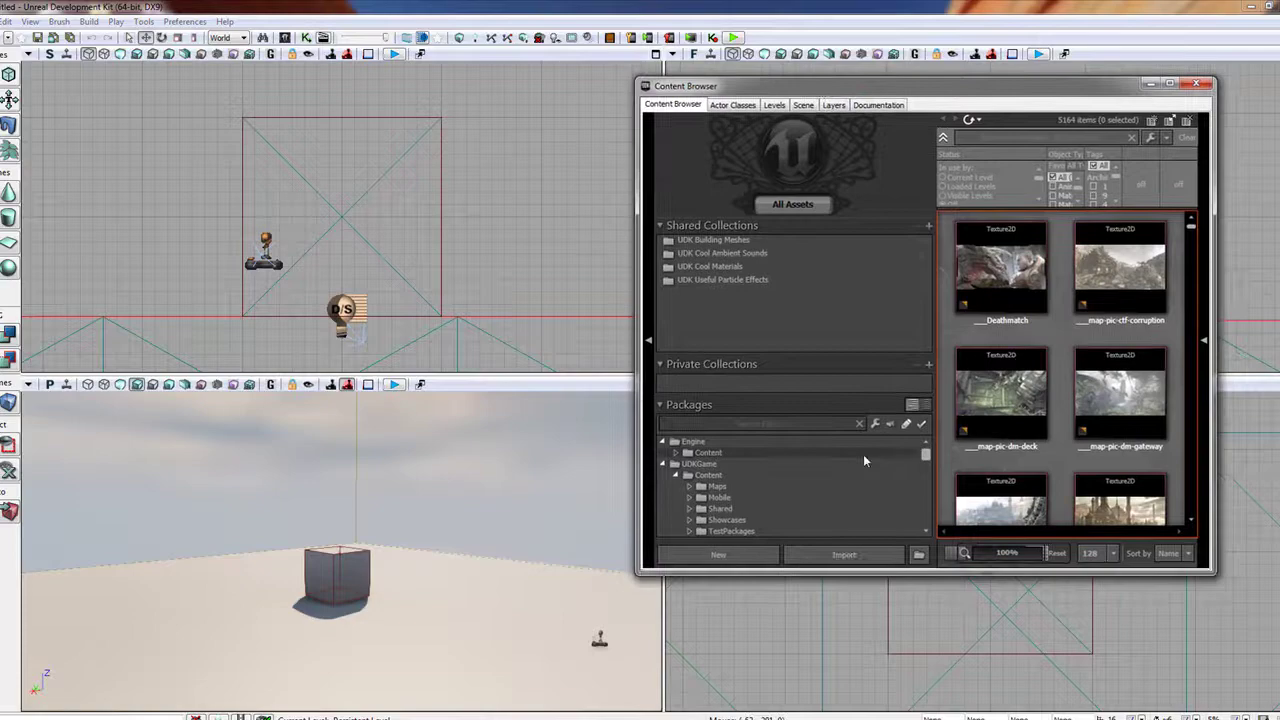
# Choose the Viddemo_worm FBX file from the Animation importing to UDK lecture folder for import into the Content Browser.
pyautogui.moveTo(925, 453)
pyautogui.mouseDown()
pyautogui.moveTo(928, 466)
pyautogui.moveTo(926, 440)
pyautogui.mouseUp()
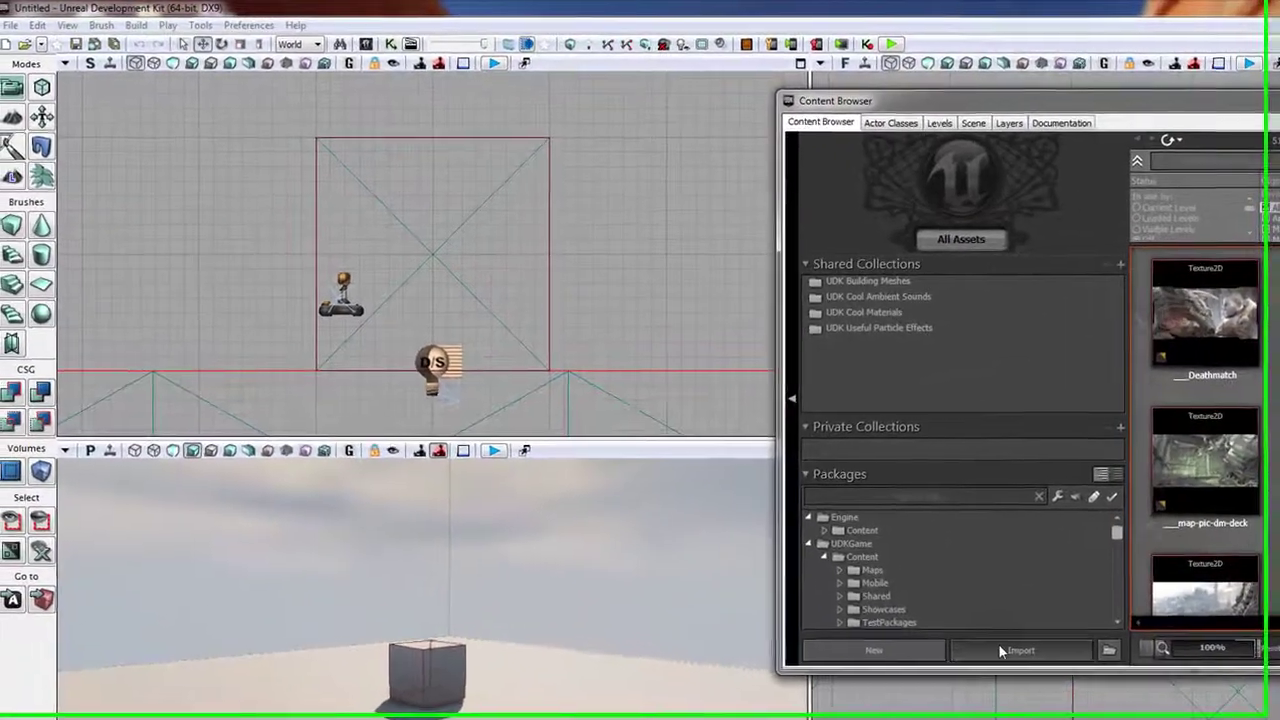
pyautogui.click(1012, 651)
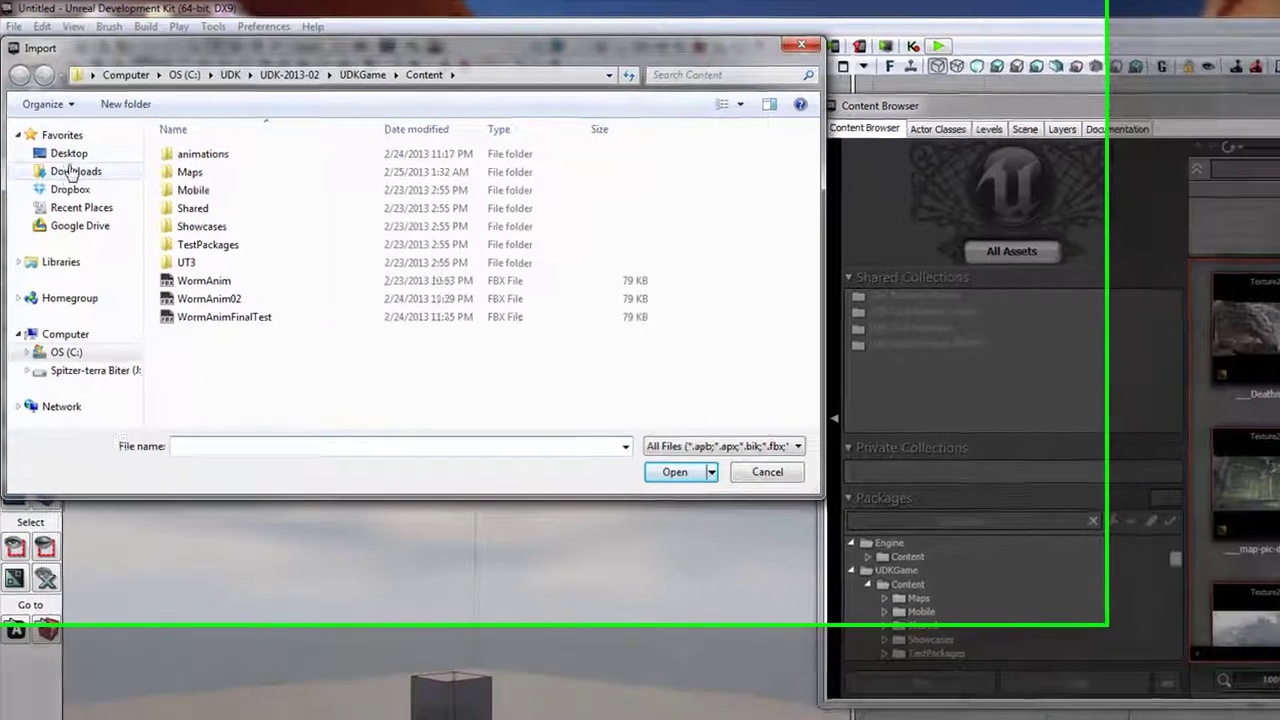
pyautogui.click(66, 148)
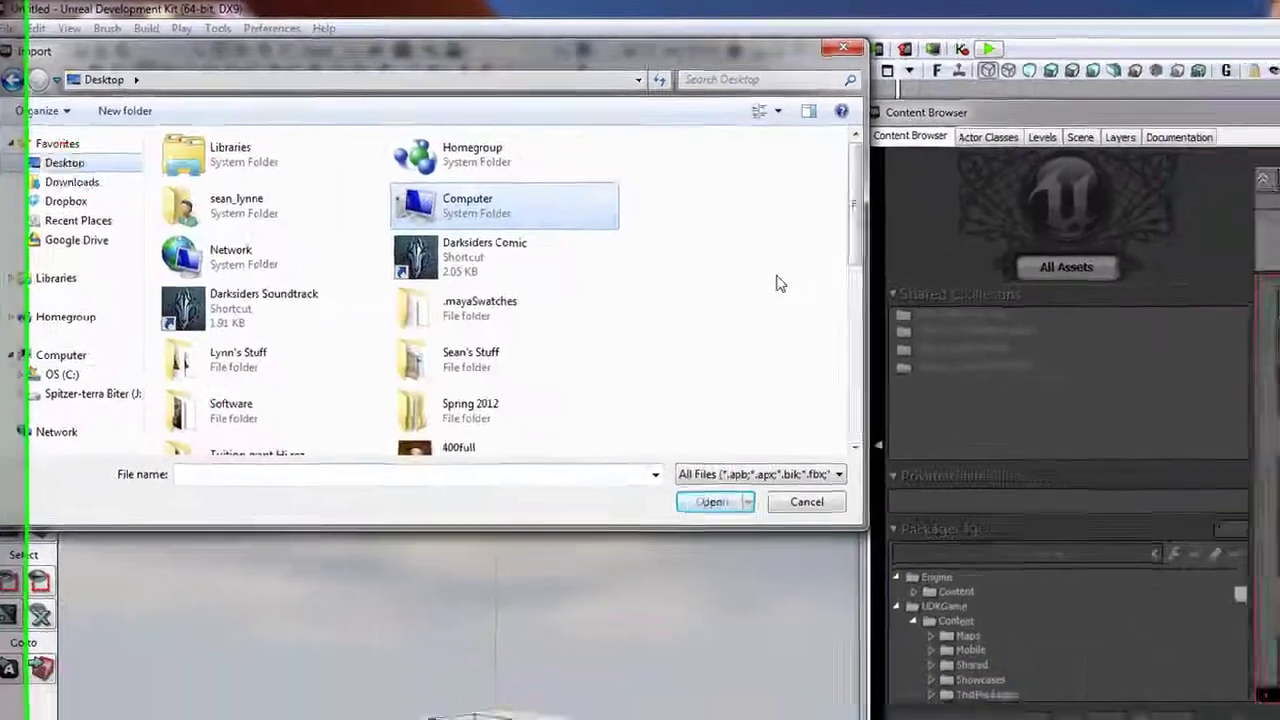
pyautogui.doubleClick(470, 355)
pyautogui.scroll(-3, 285, 354)
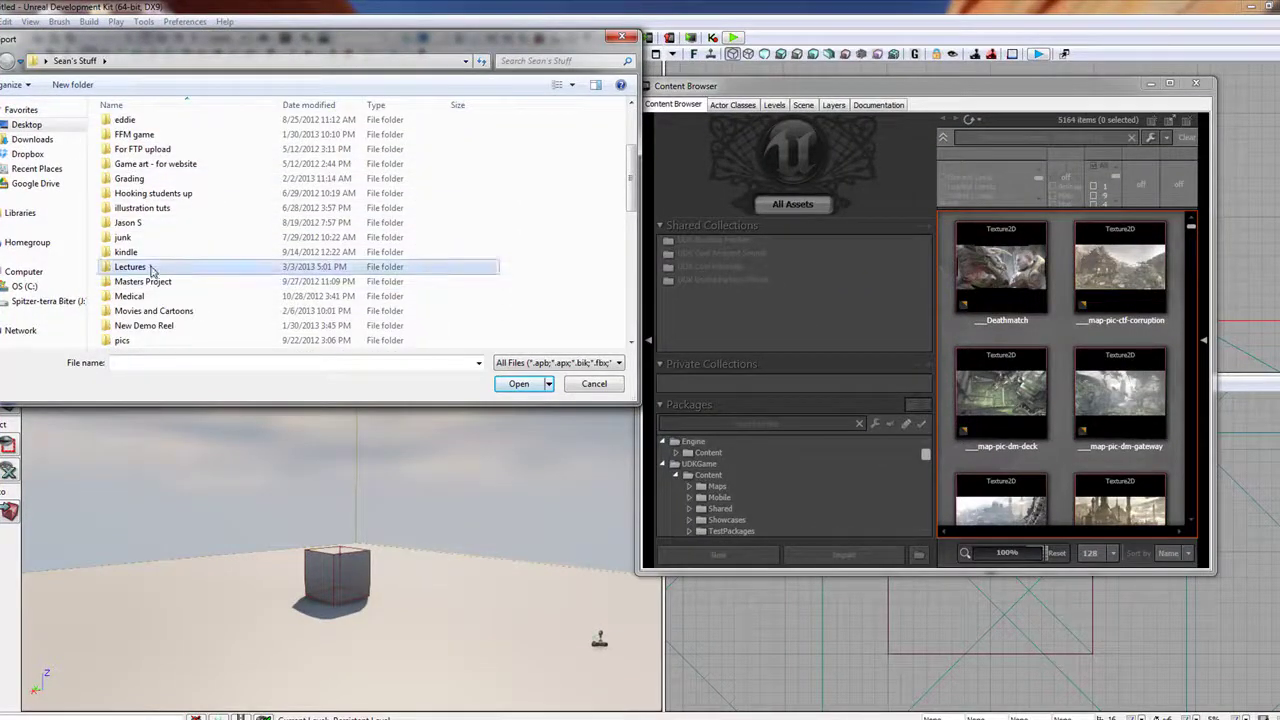
pyautogui.doubleClick(160, 267)
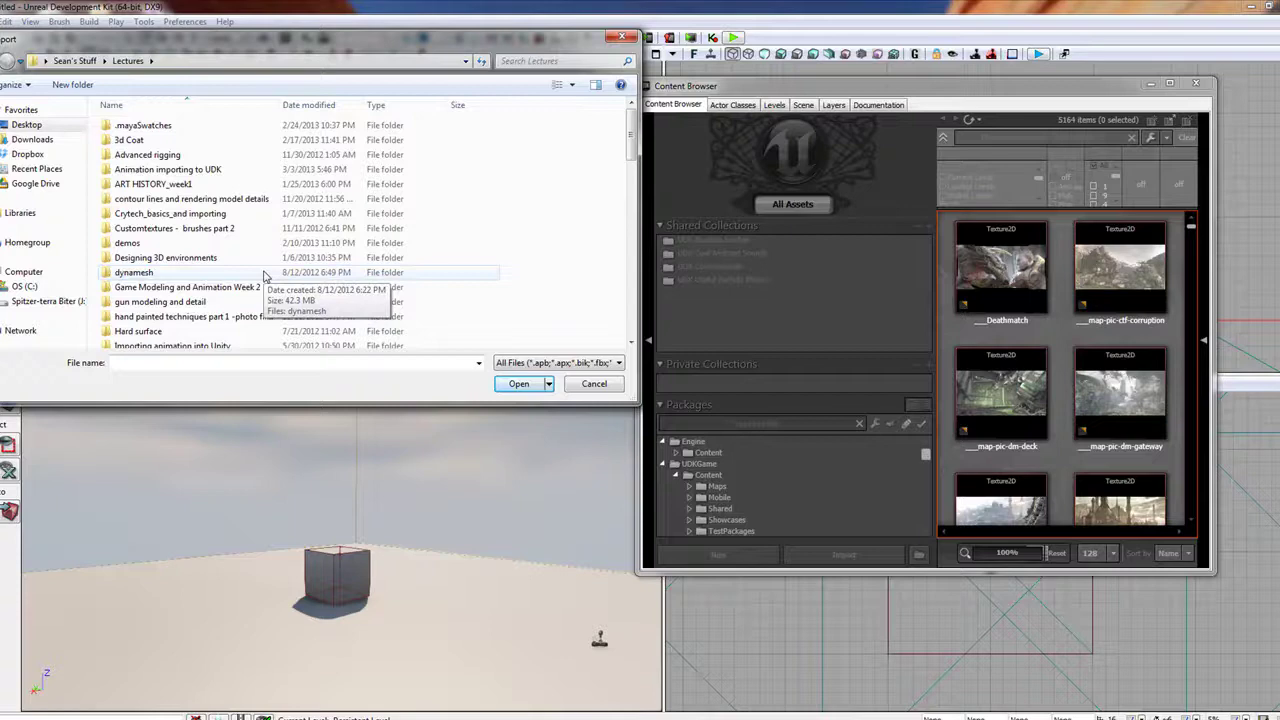
pyautogui.doubleClick(203, 169)
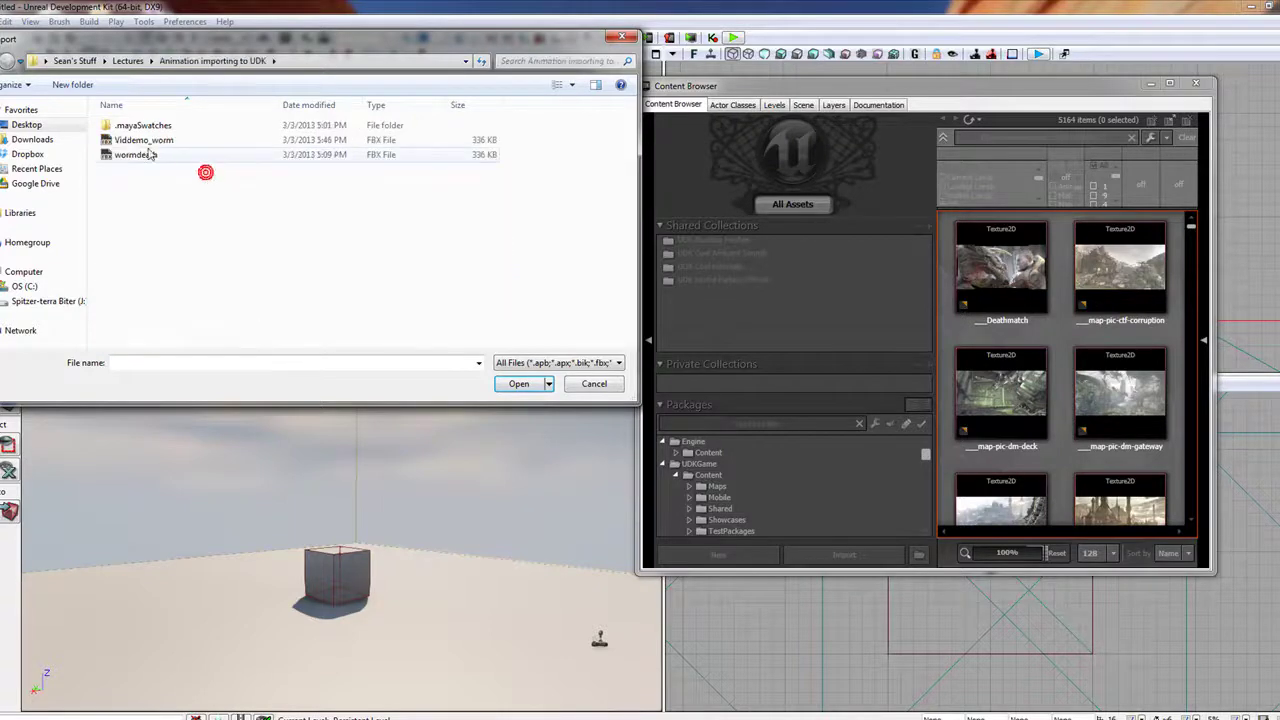
pyautogui.click(143, 141)
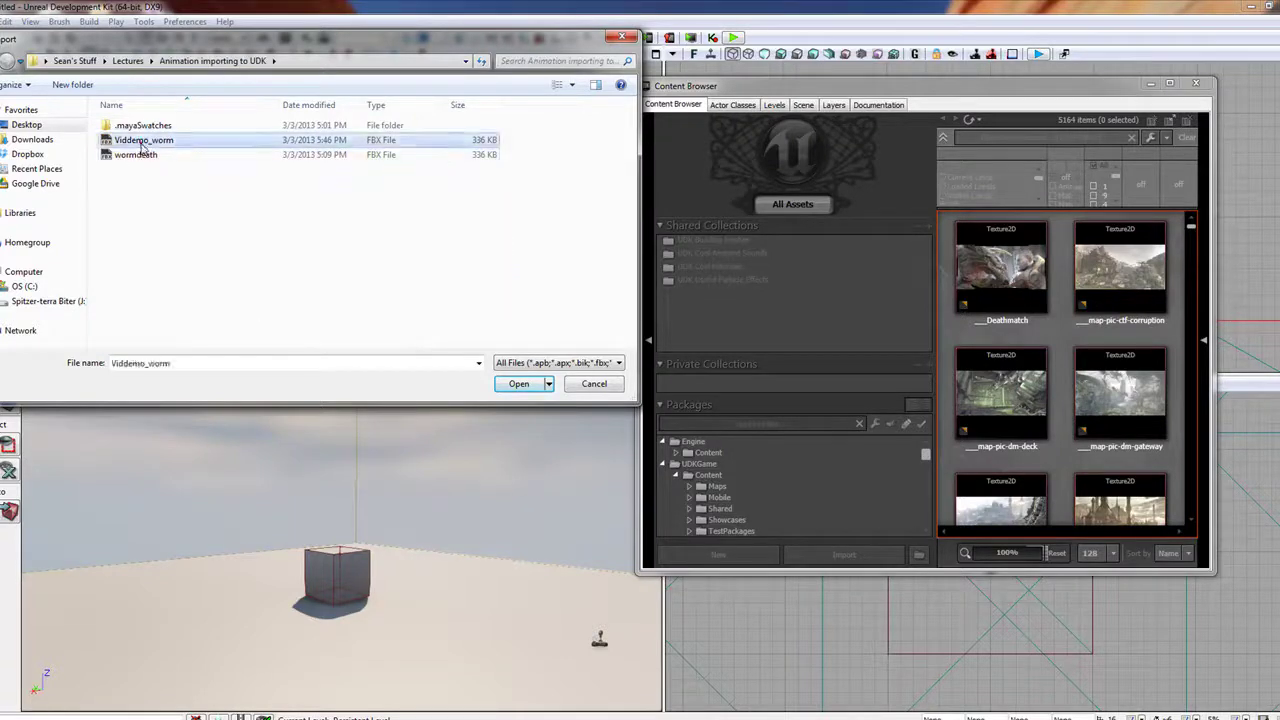
pyautogui.click(519, 385)
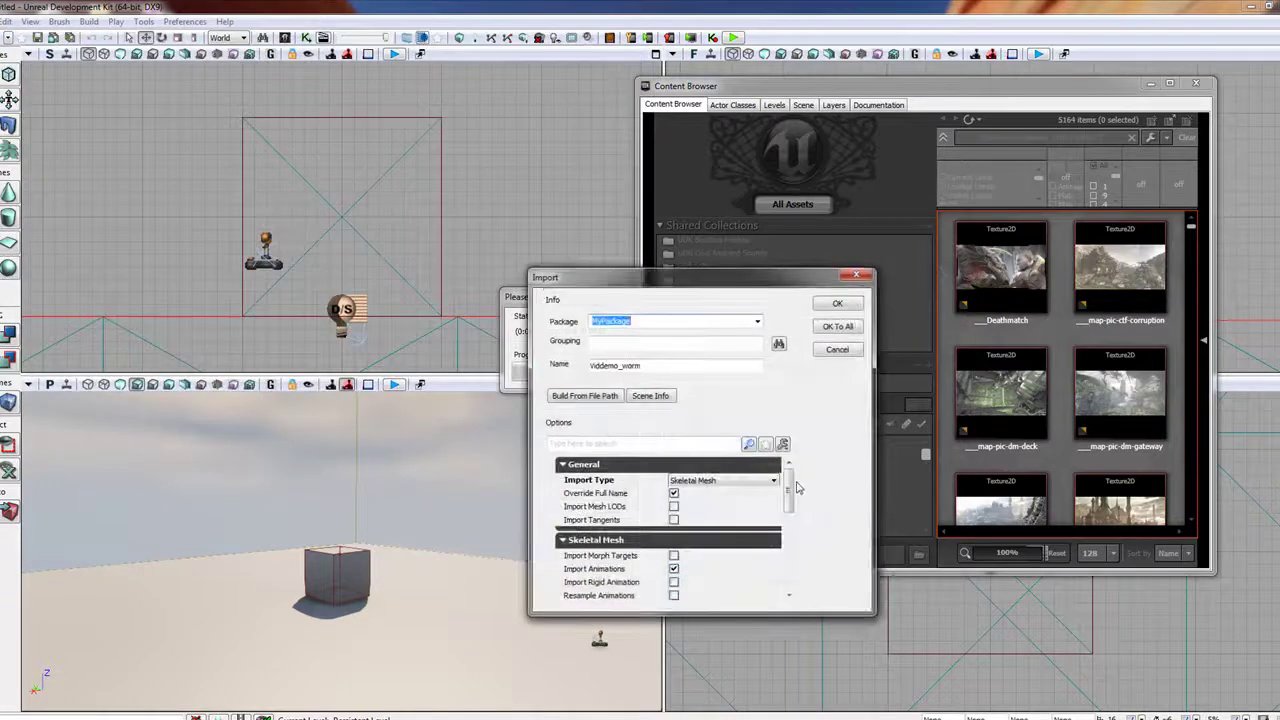
# Import Viddemo_worm into MyPackage as a skeletal mesh with Import Animations enabled.
pyautogui.moveTo(794, 482); pyautogui.dragTo(794, 500)
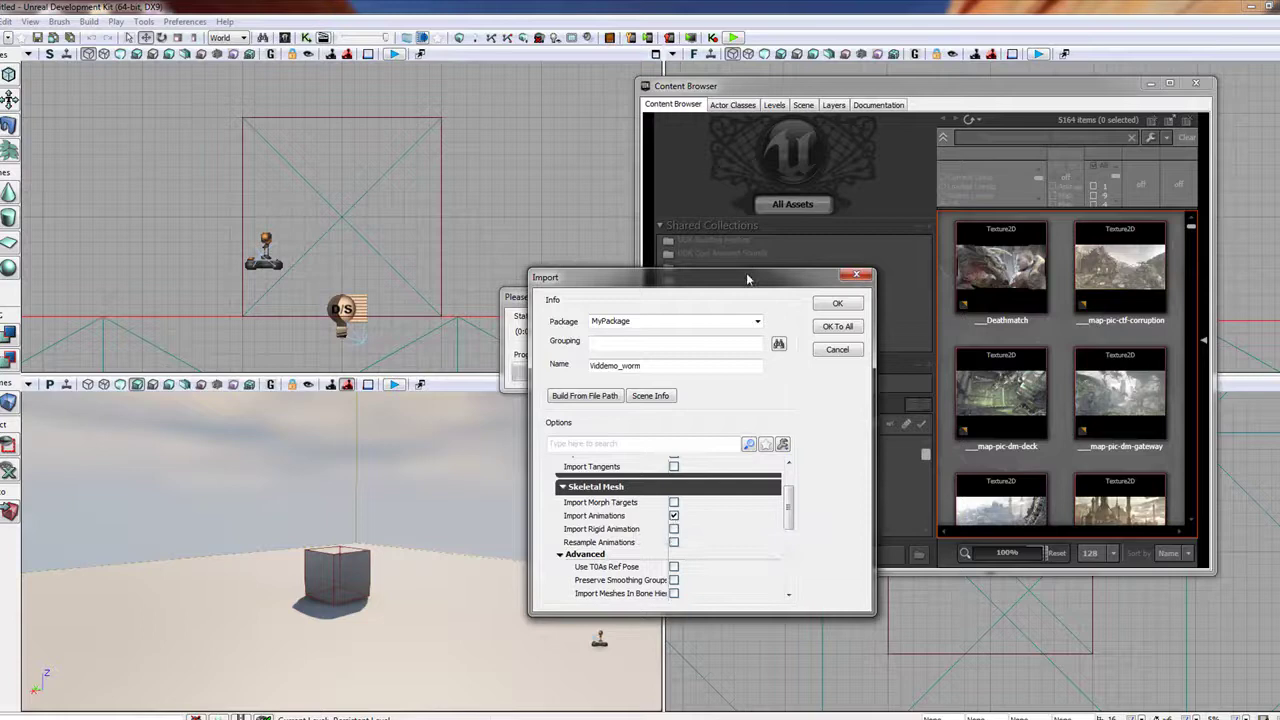
pyautogui.moveTo(747, 279); pyautogui.dragTo(689, 259)
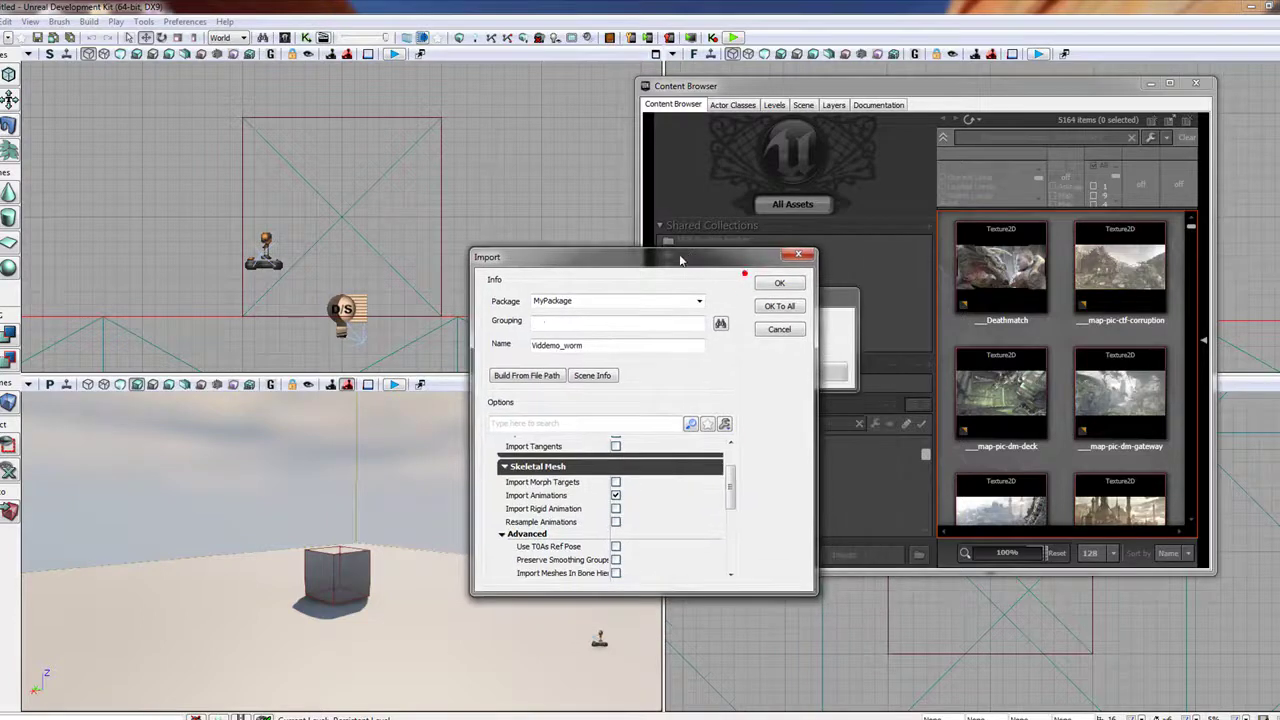
pyautogui.click(761, 310)
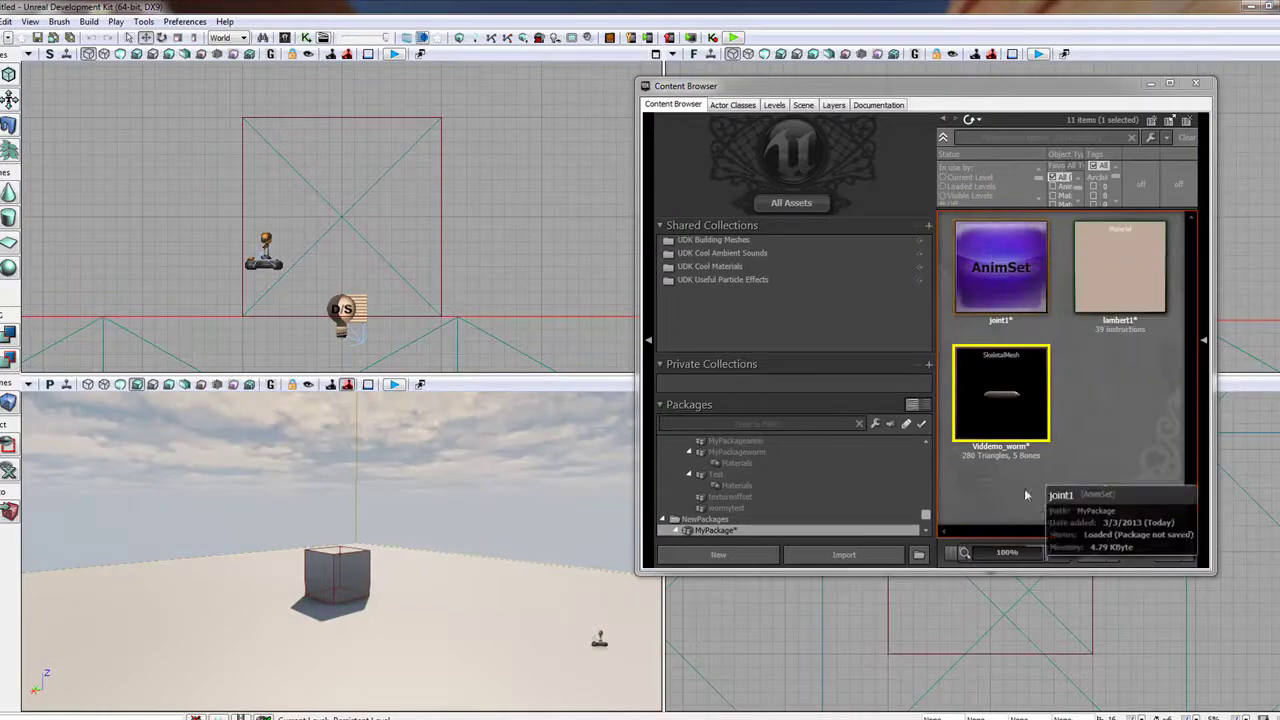
# Preview the worm animation of the joint1 AnimSet in the AnimSet Editor, and close the editor.
pyautogui.click(1017, 275)
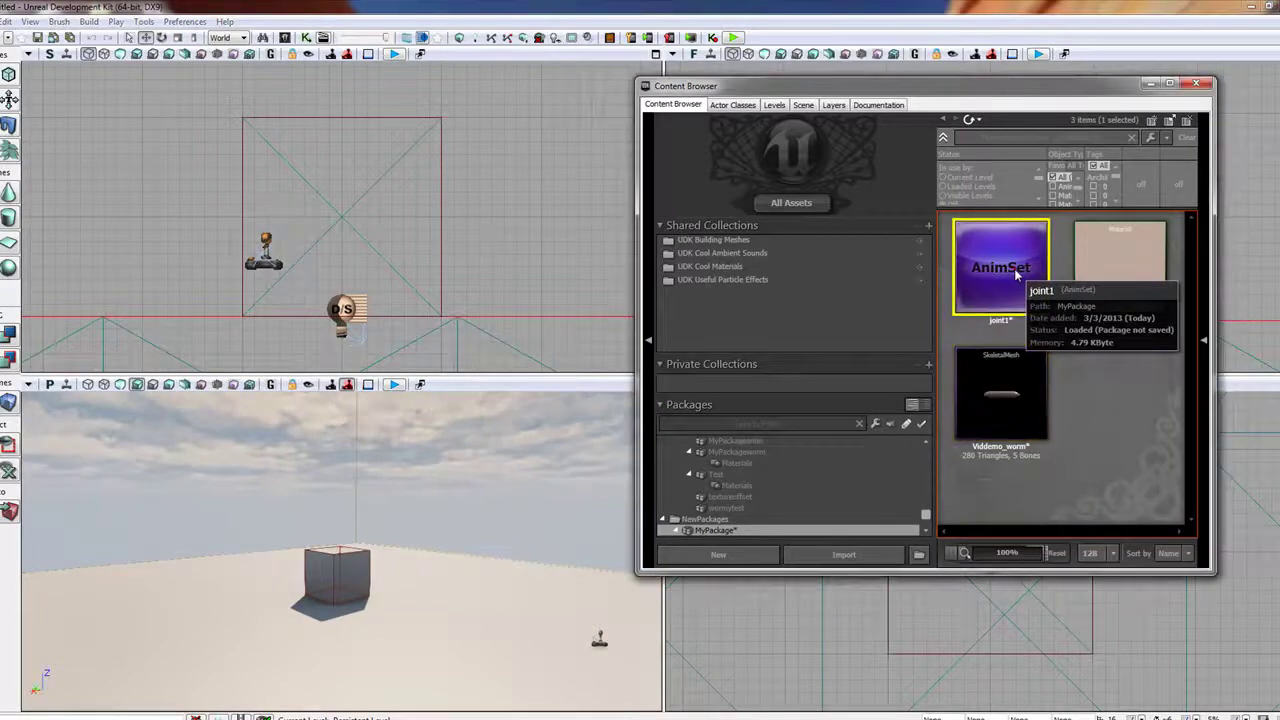
pyautogui.doubleClick(1017, 275)
pyautogui.click(540, 695)
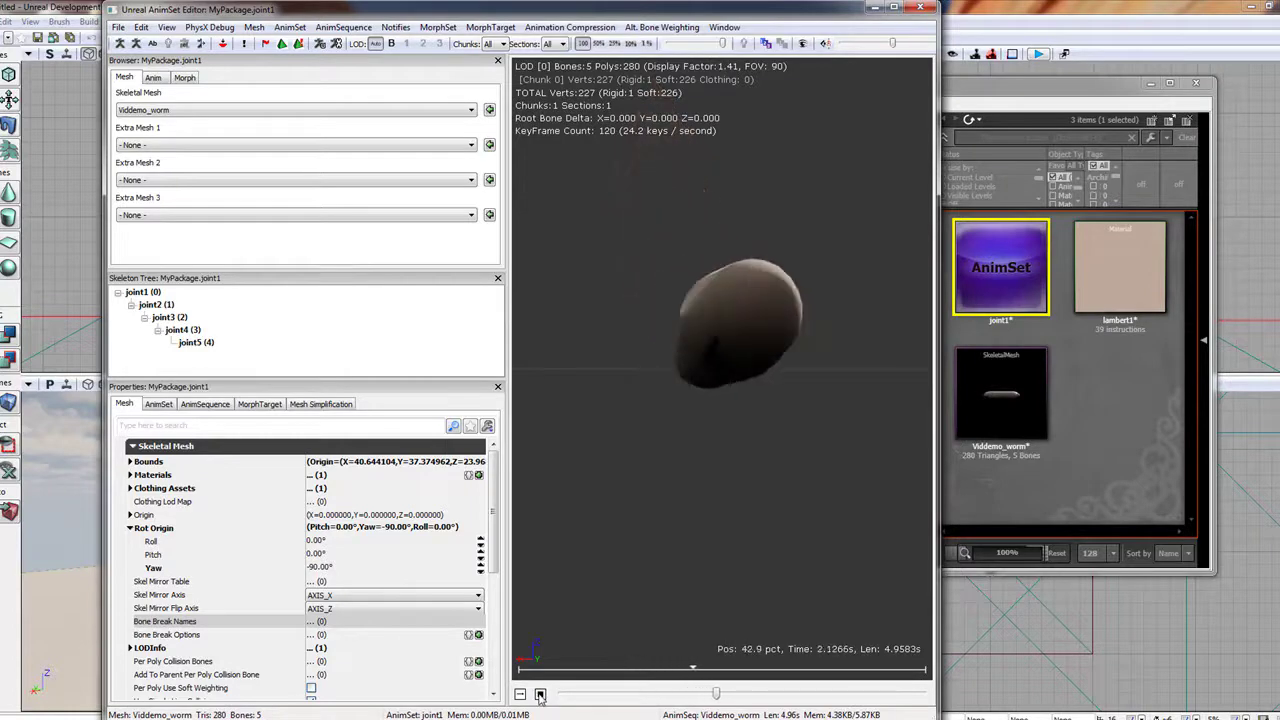
pyautogui.click(540, 695)
pyautogui.click(925, 7)
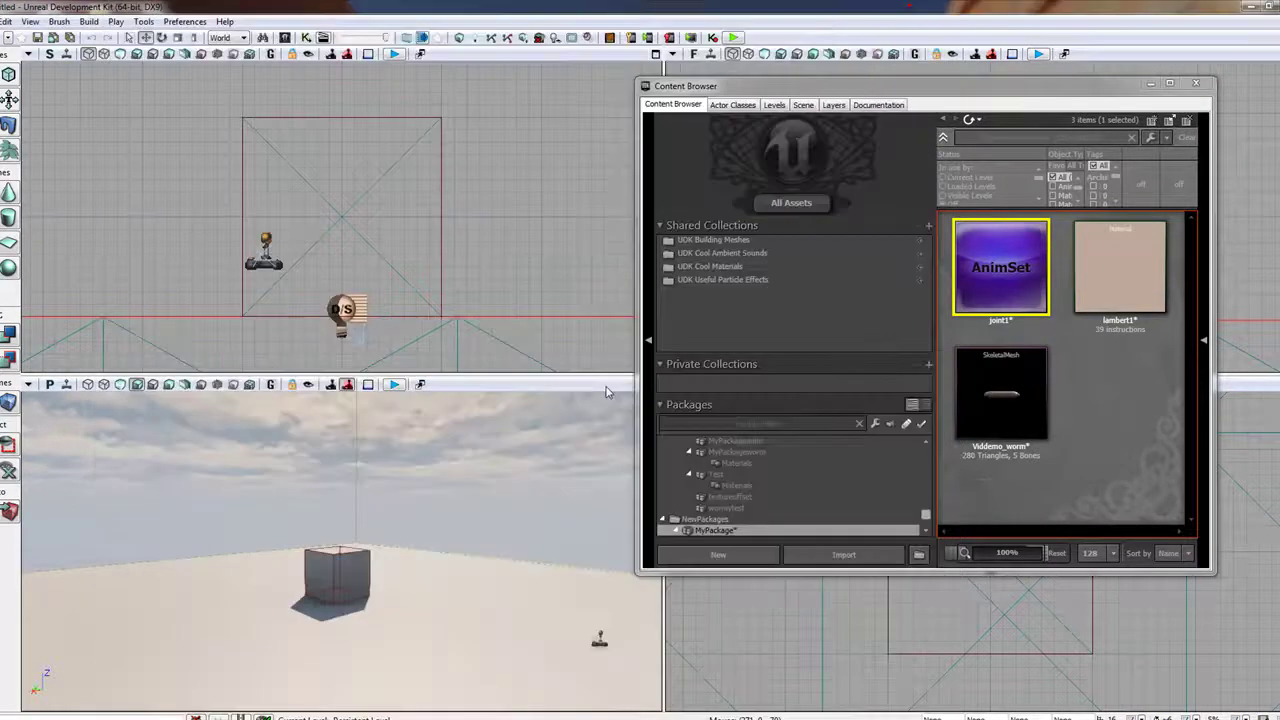
# Place the Viddemo_worm skeletal mesh in the perspective view, on the ground beside the cube.
pyautogui.moveTo(870, 86); pyautogui.dragTo(985, 80)
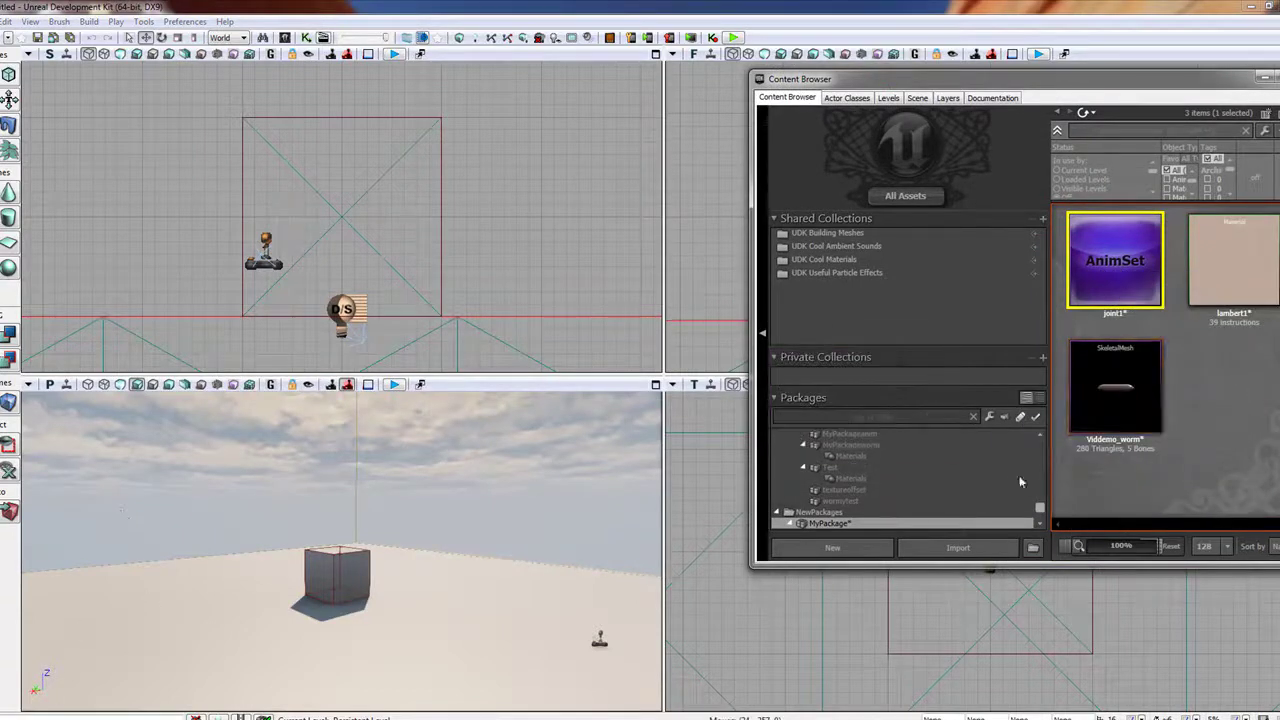
pyautogui.moveTo(1112, 394)
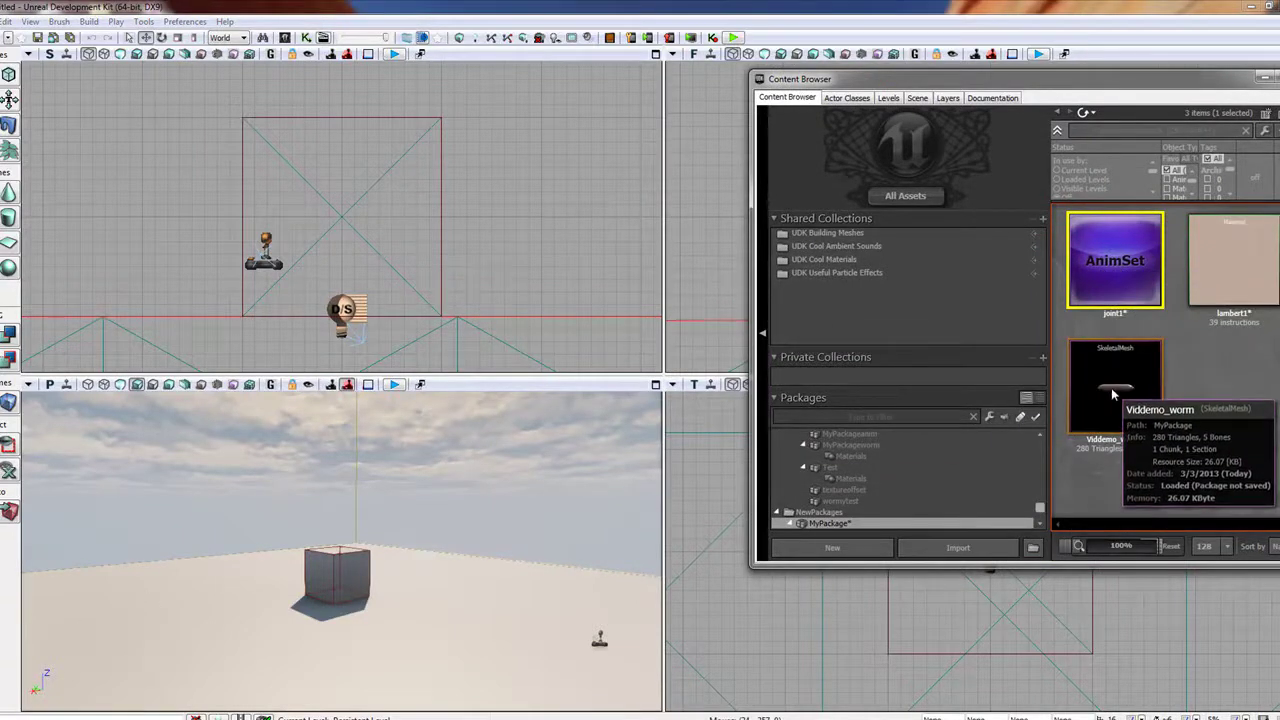
pyautogui.moveTo(1112, 394); pyautogui.dragTo(157, 535)
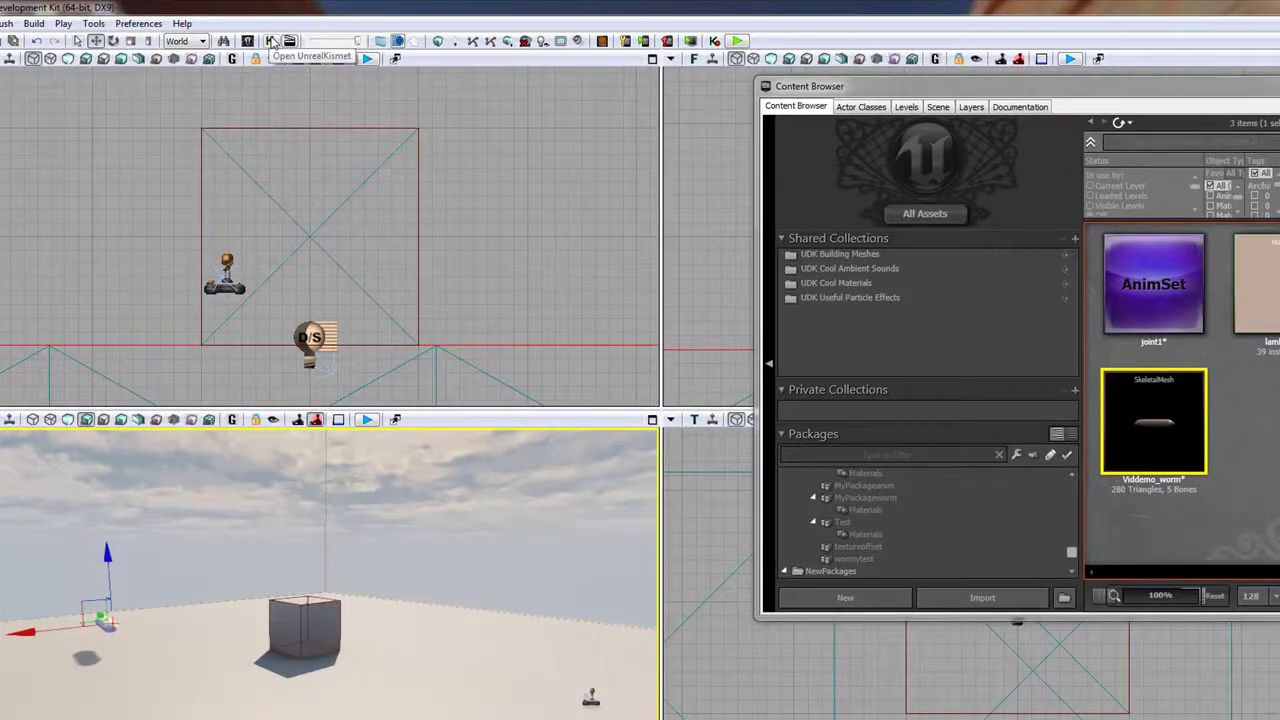
# Open UnrealKismet and add a Level Loaded event to the main sequence.
pyautogui.click(270, 41)
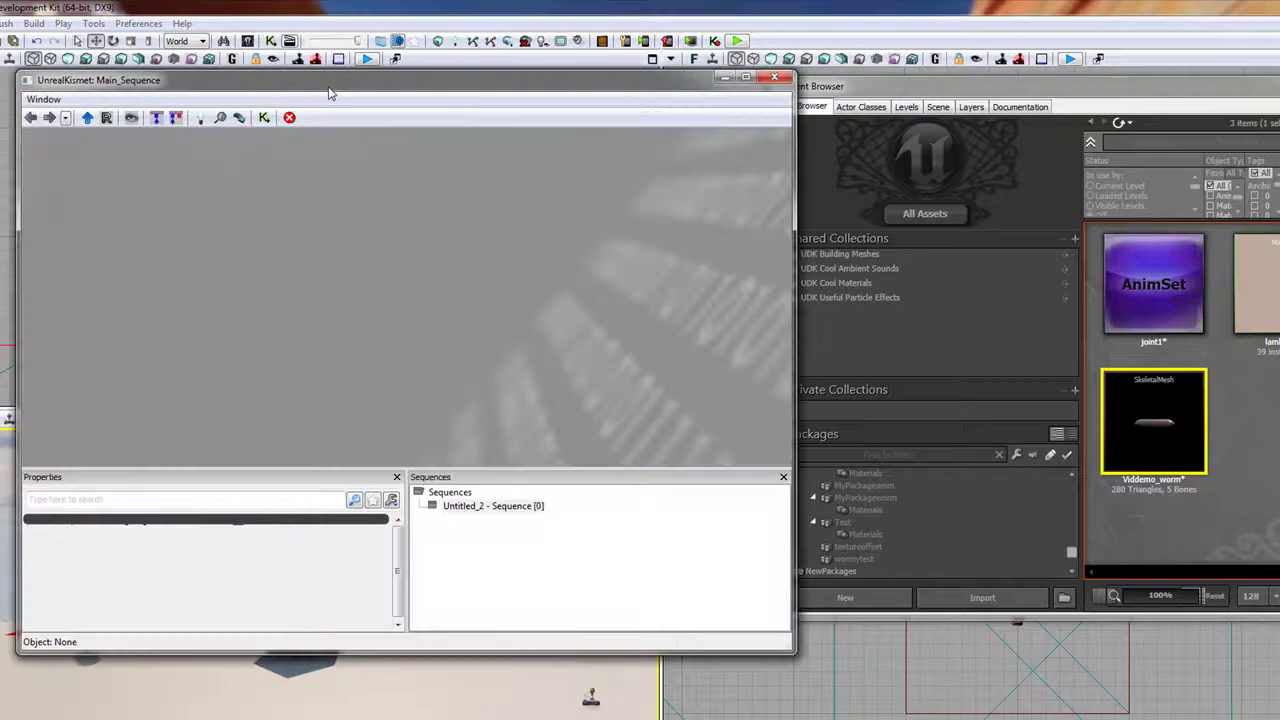
pyautogui.moveTo(332, 93); pyautogui.dragTo(706, 97)
pyautogui.rightClick(614, 217)
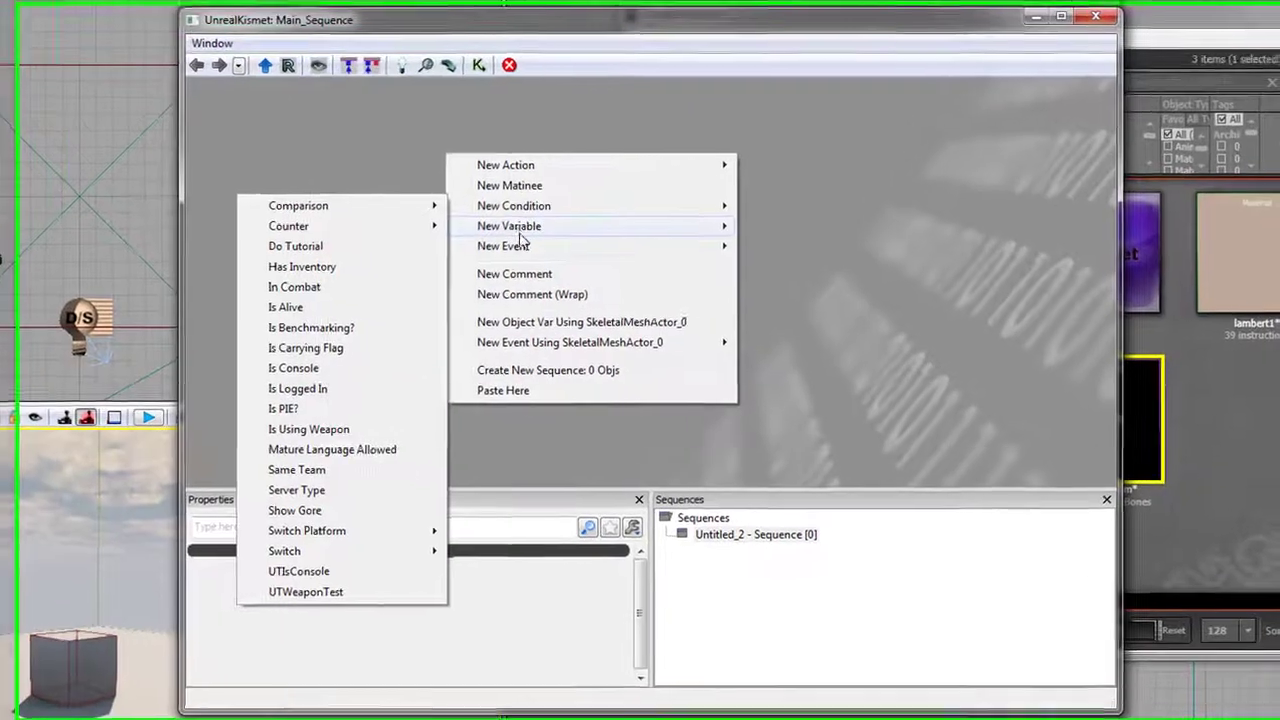
pyautogui.moveTo(518, 246)
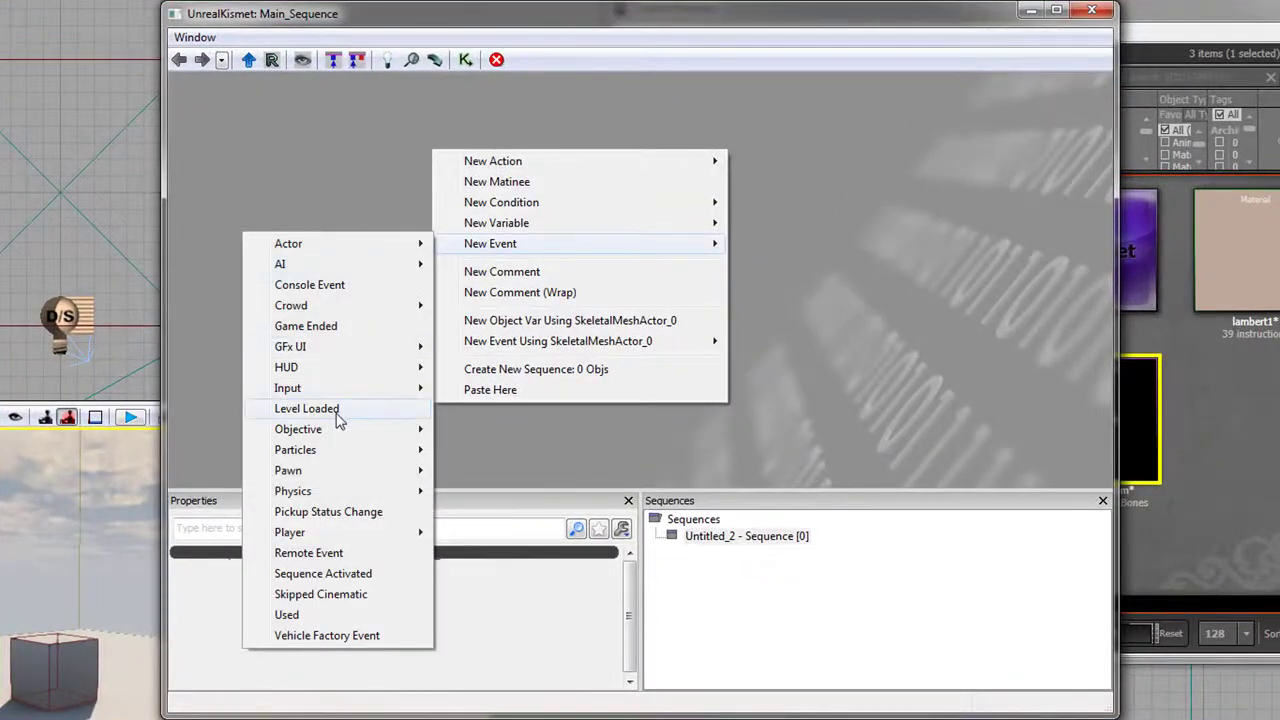
pyautogui.click(337, 417)
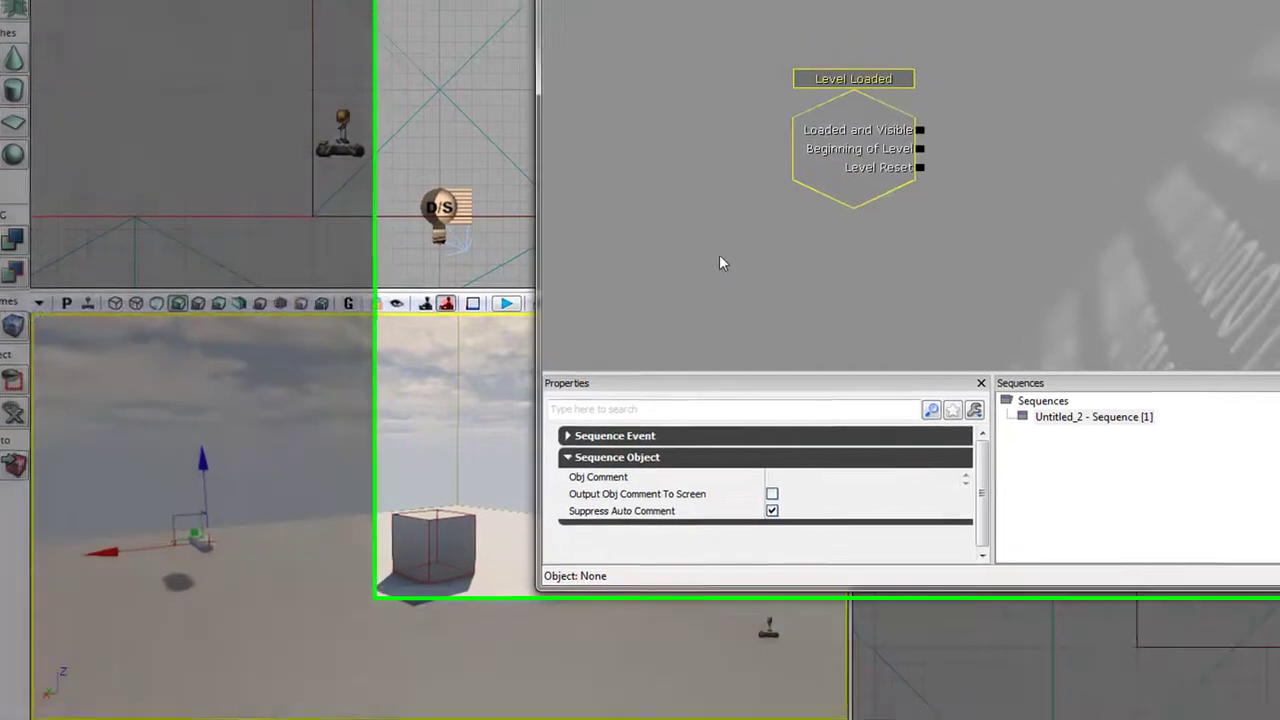
pyautogui.rightClick(755, 240)
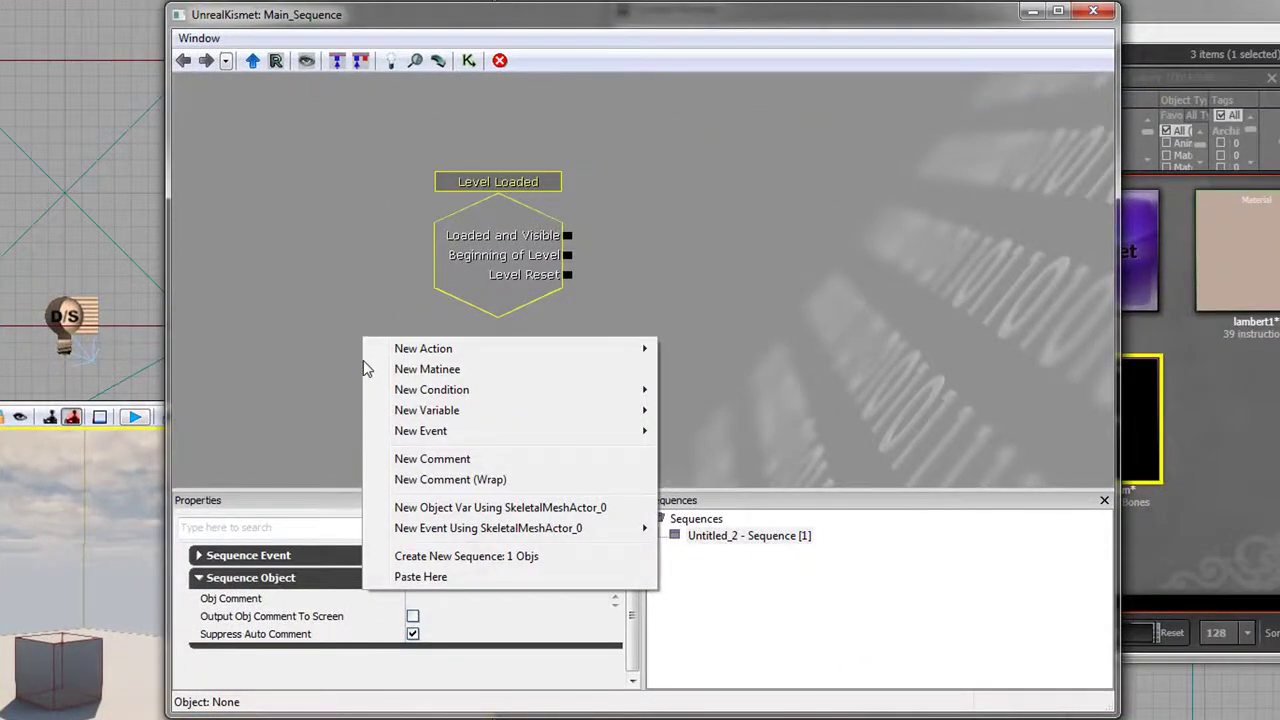
pyautogui.click(338, 262)
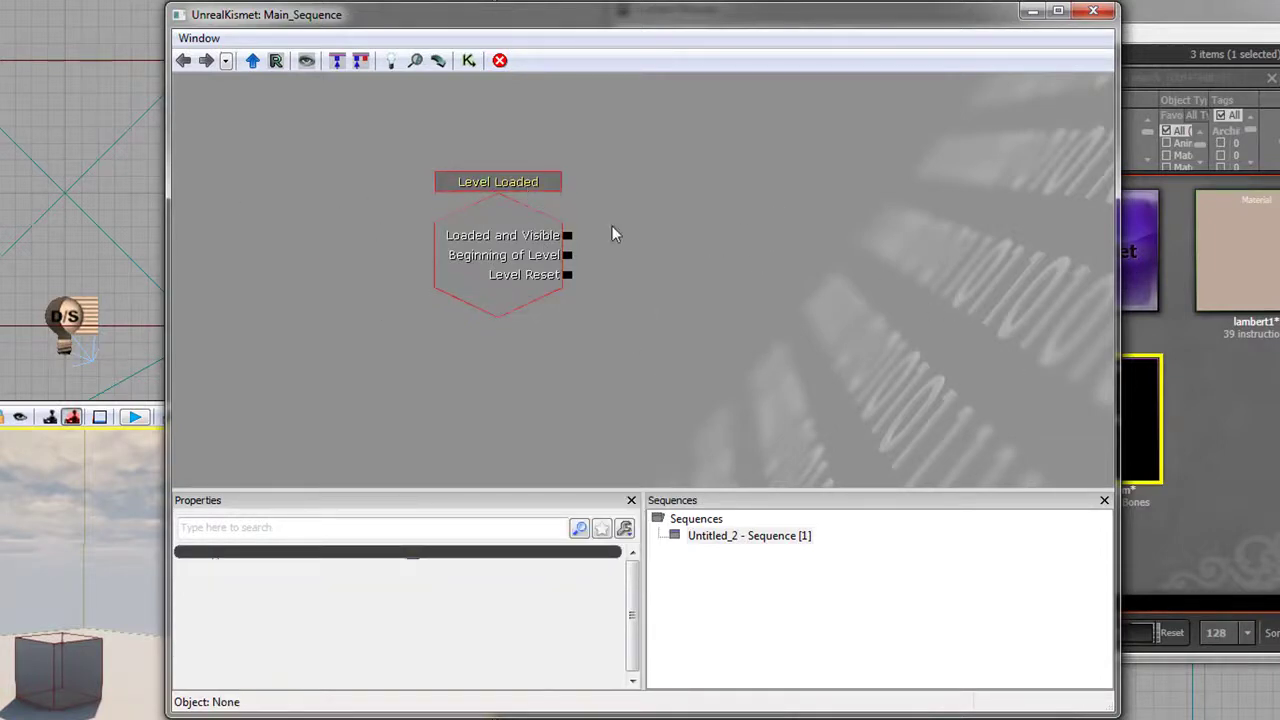
# Add a new Matinee to the main sequence, beside the Level Loaded event.
pyautogui.click(519, 214)
pyautogui.click(705, 261)
pyautogui.moveTo(724, 235); pyautogui.dragTo(714, 231)
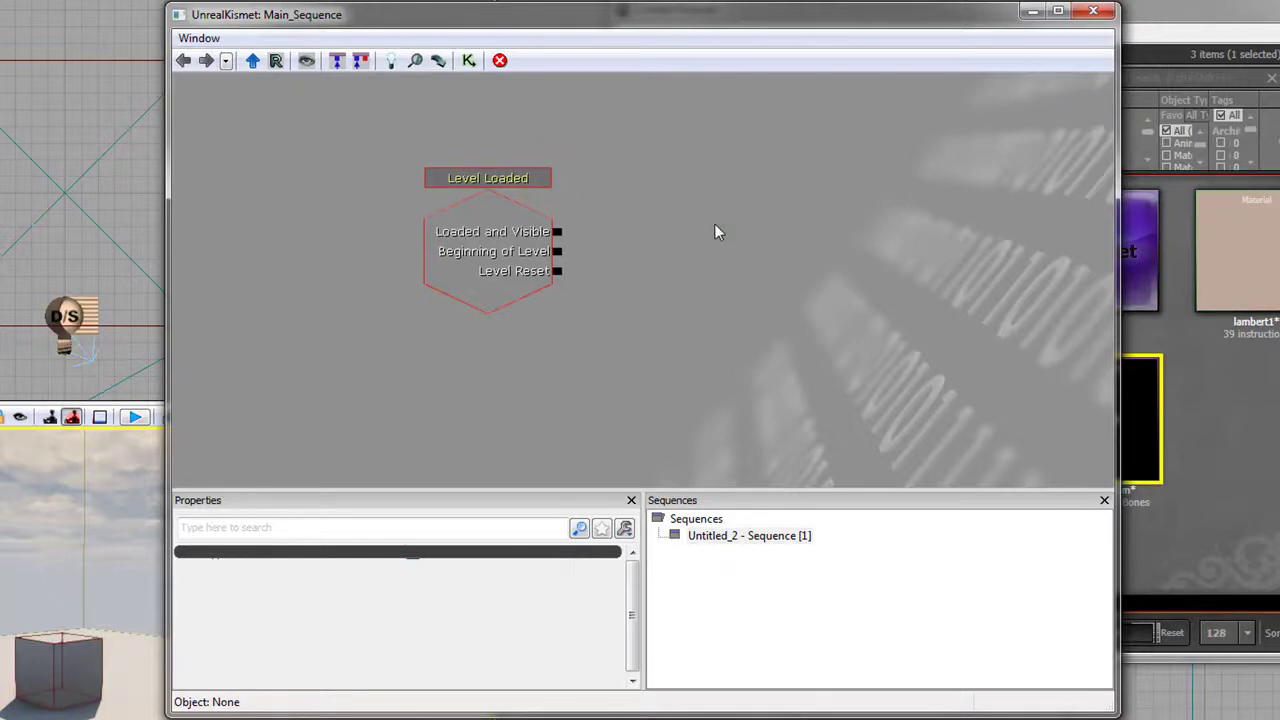
pyautogui.rightClick(714, 232)
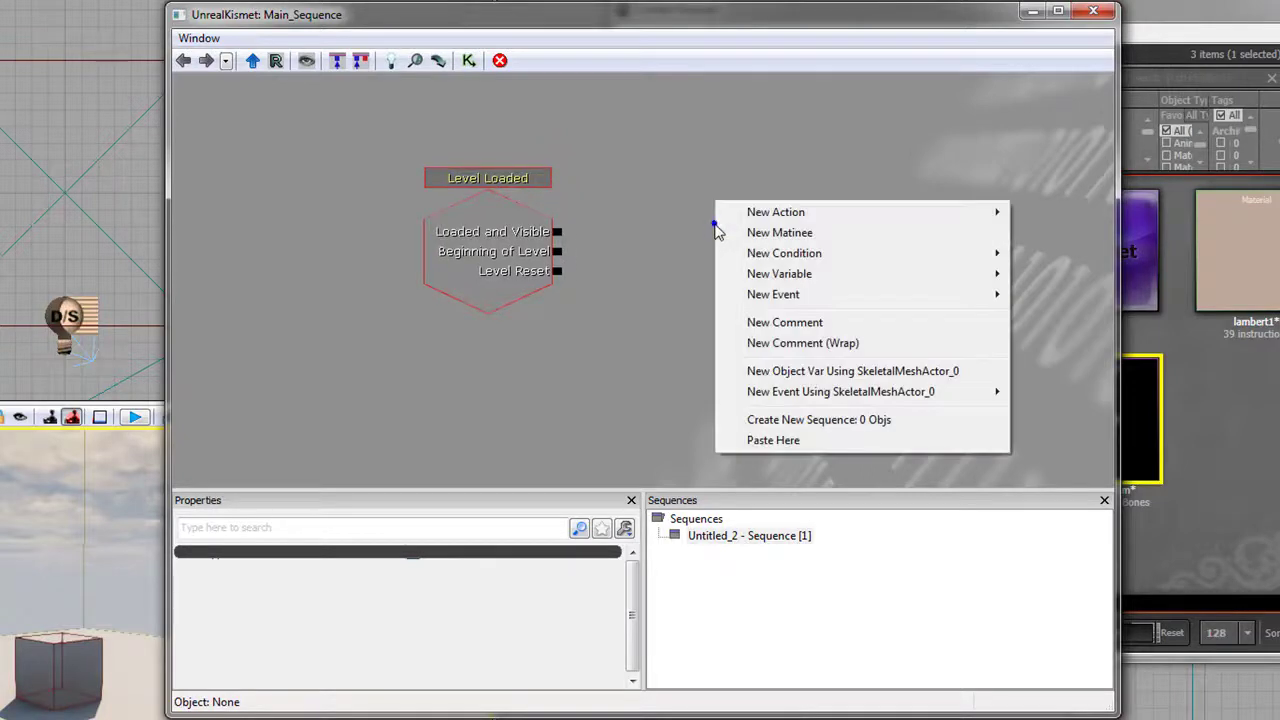
pyautogui.click(767, 235)
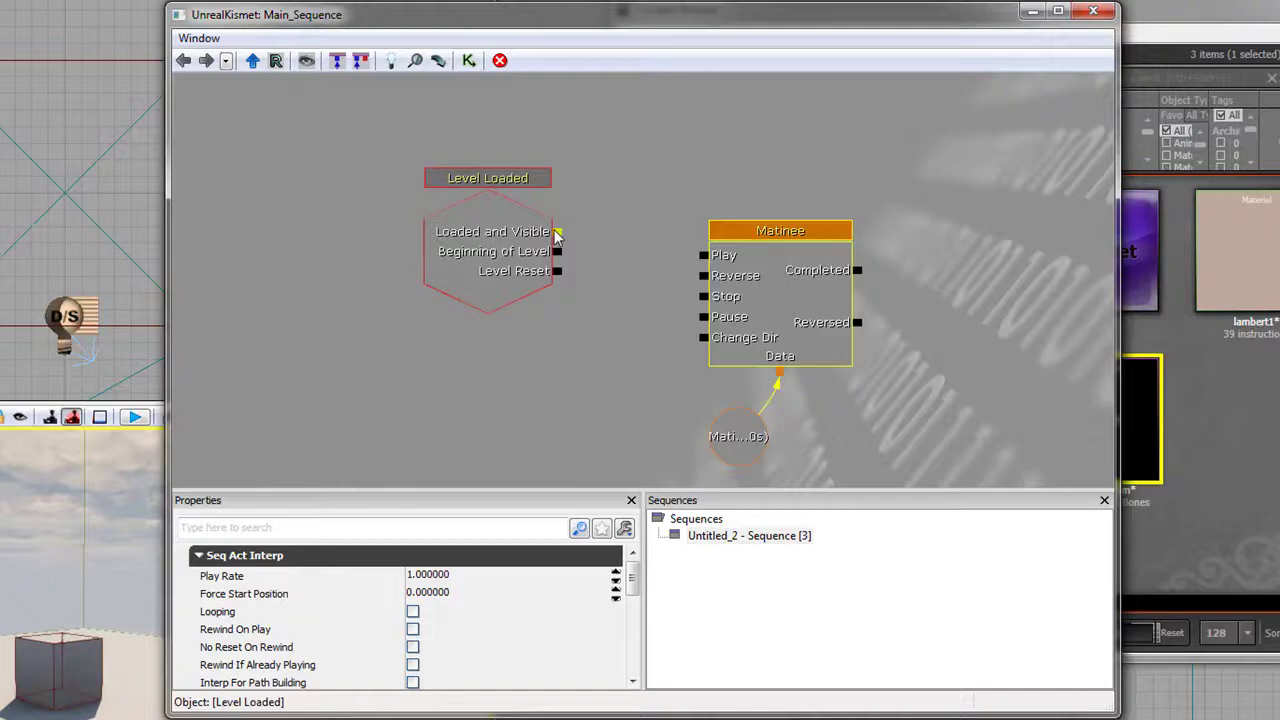
# Connect the event's Loaded and Visible output to the Matinee's Play input, and enable Looping on the Matinee.
pyautogui.moveTo(557, 232); pyautogui.dragTo(704, 255)
pyautogui.click(612, 272)
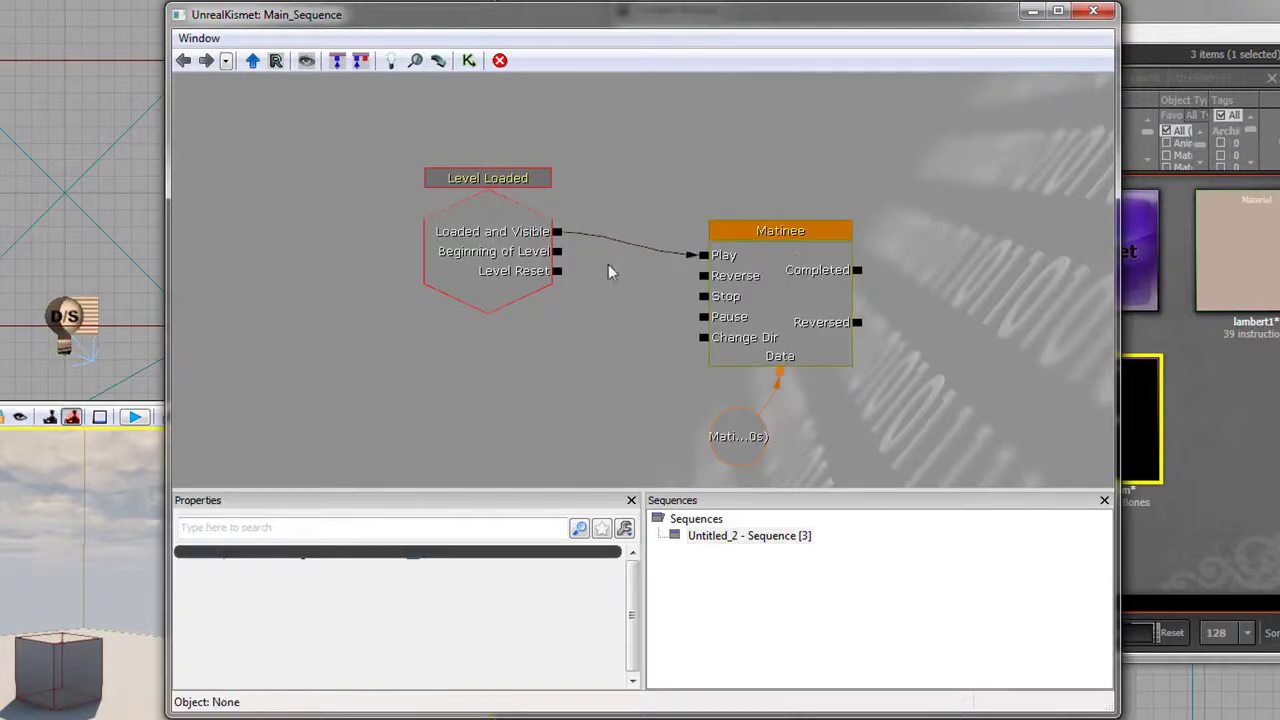
pyautogui.click(774, 271)
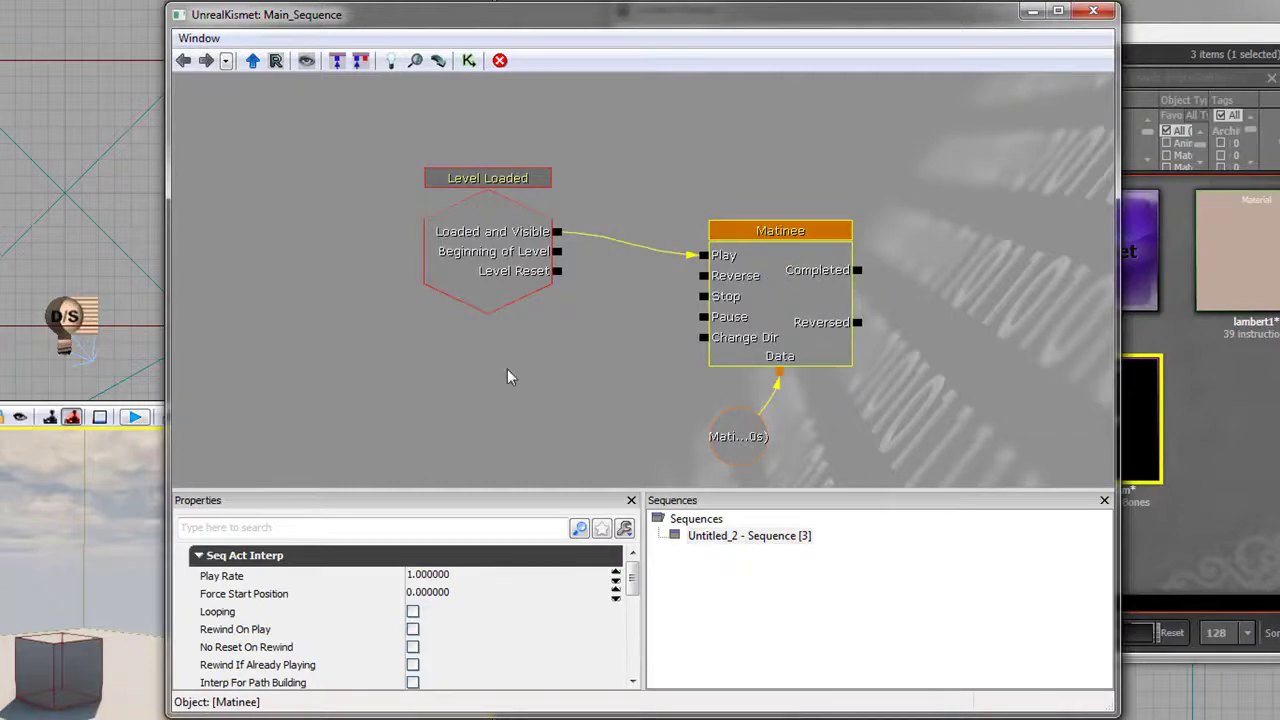
pyautogui.click(412, 611)
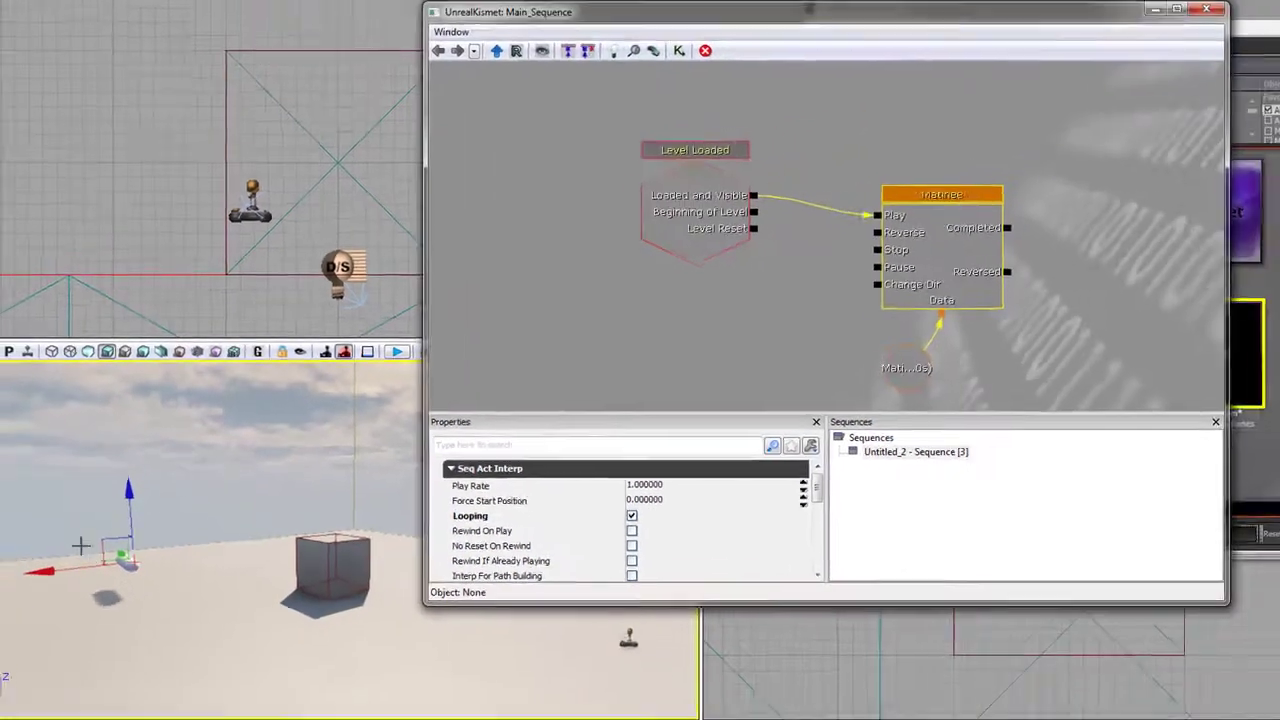
# Open the Matinee for editing and add a new skeletal mesh group named vid_demo.
pyautogui.doubleClick(903, 252)
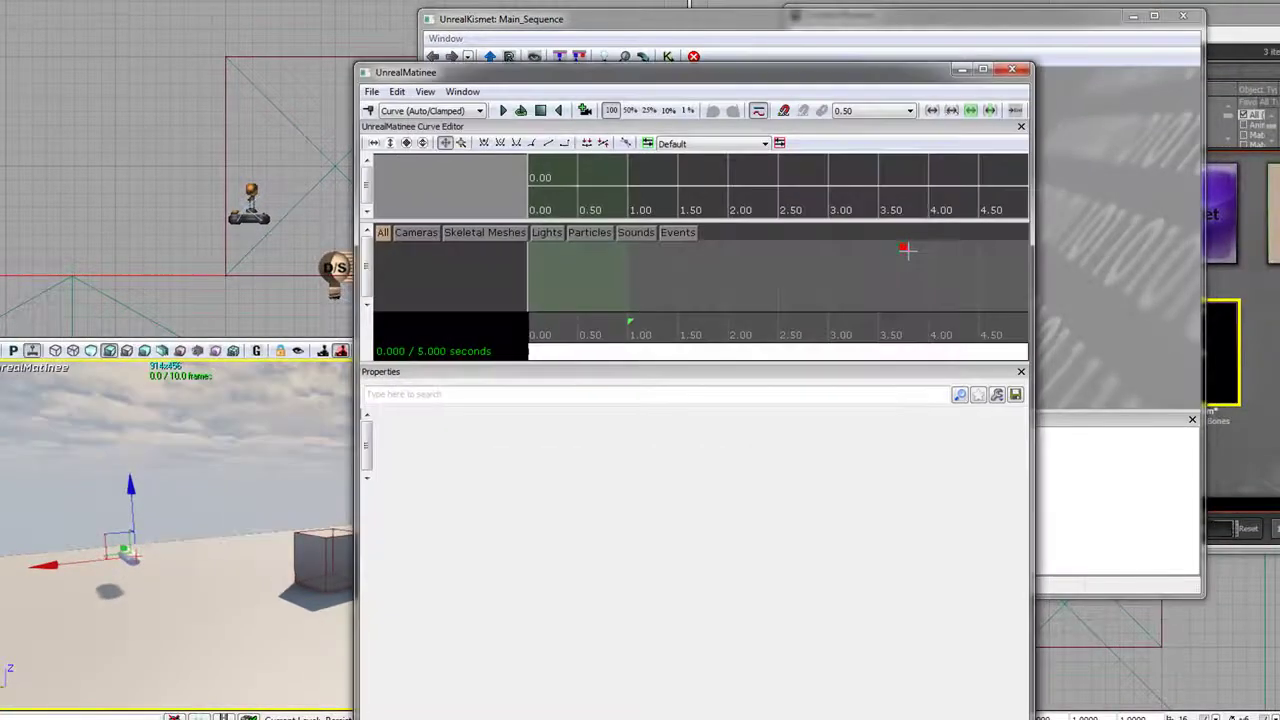
pyautogui.rightClick(439, 265)
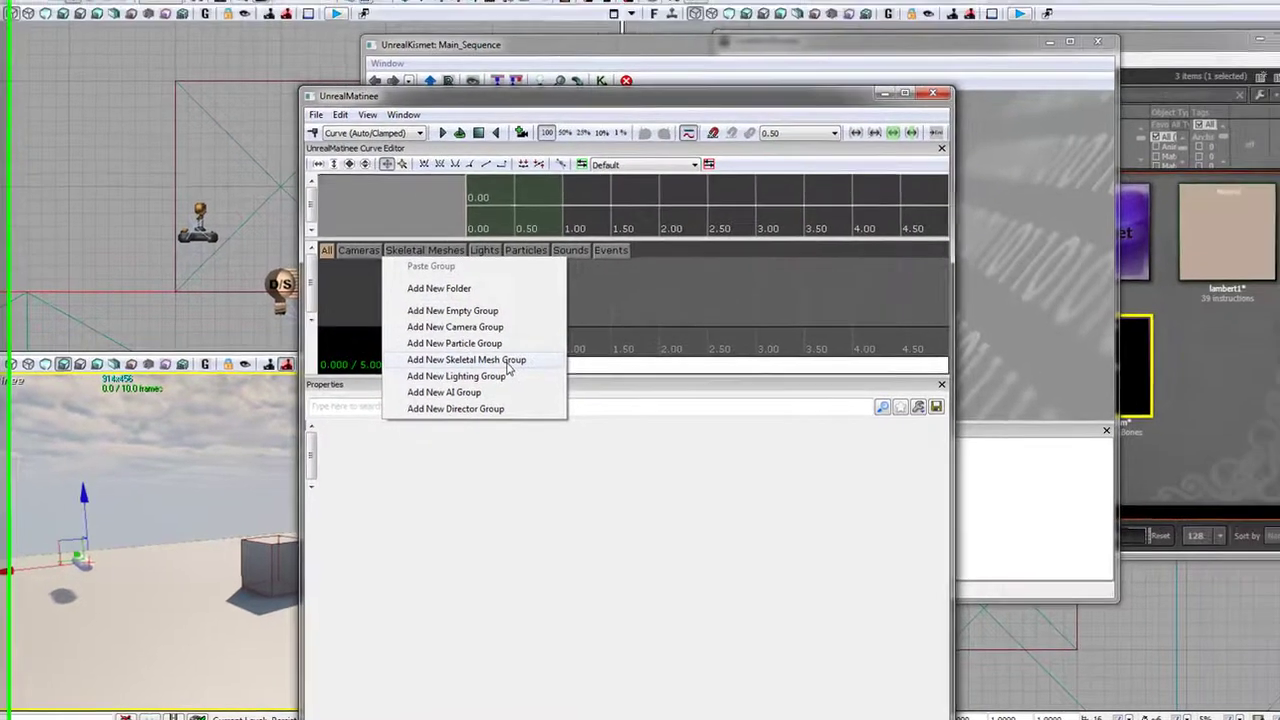
pyautogui.click(528, 346)
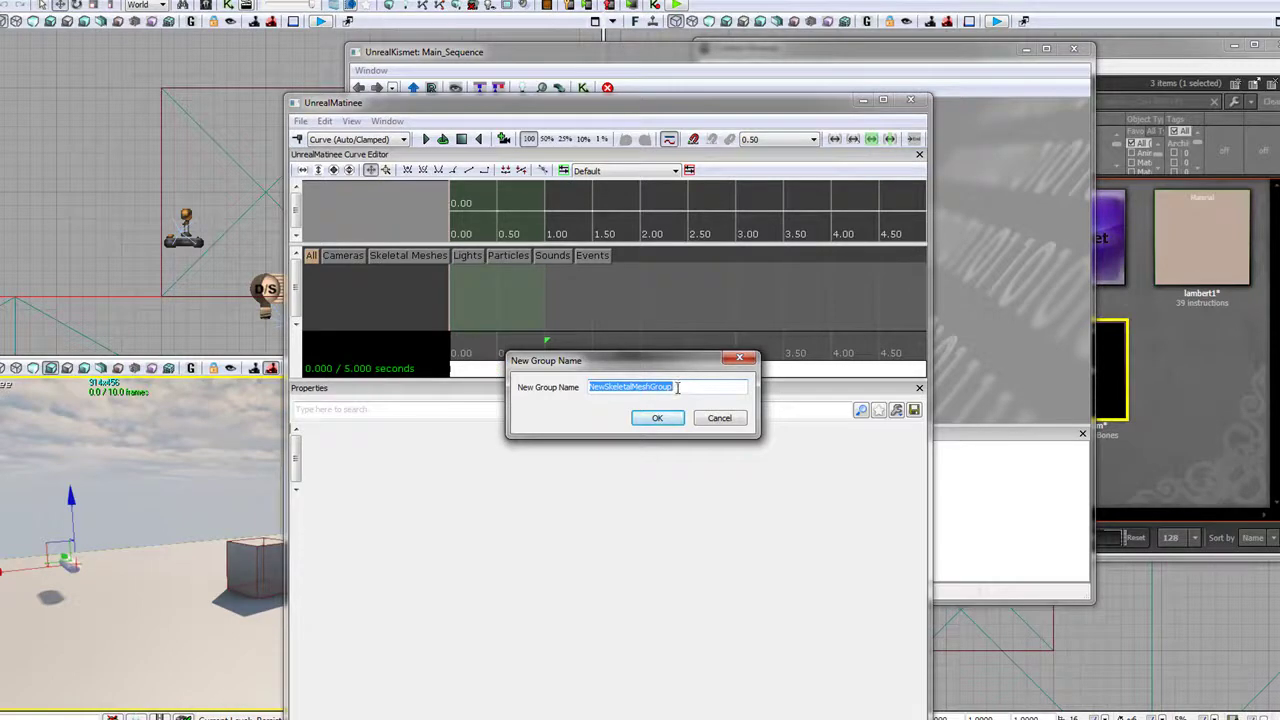
pyautogui.write('V')
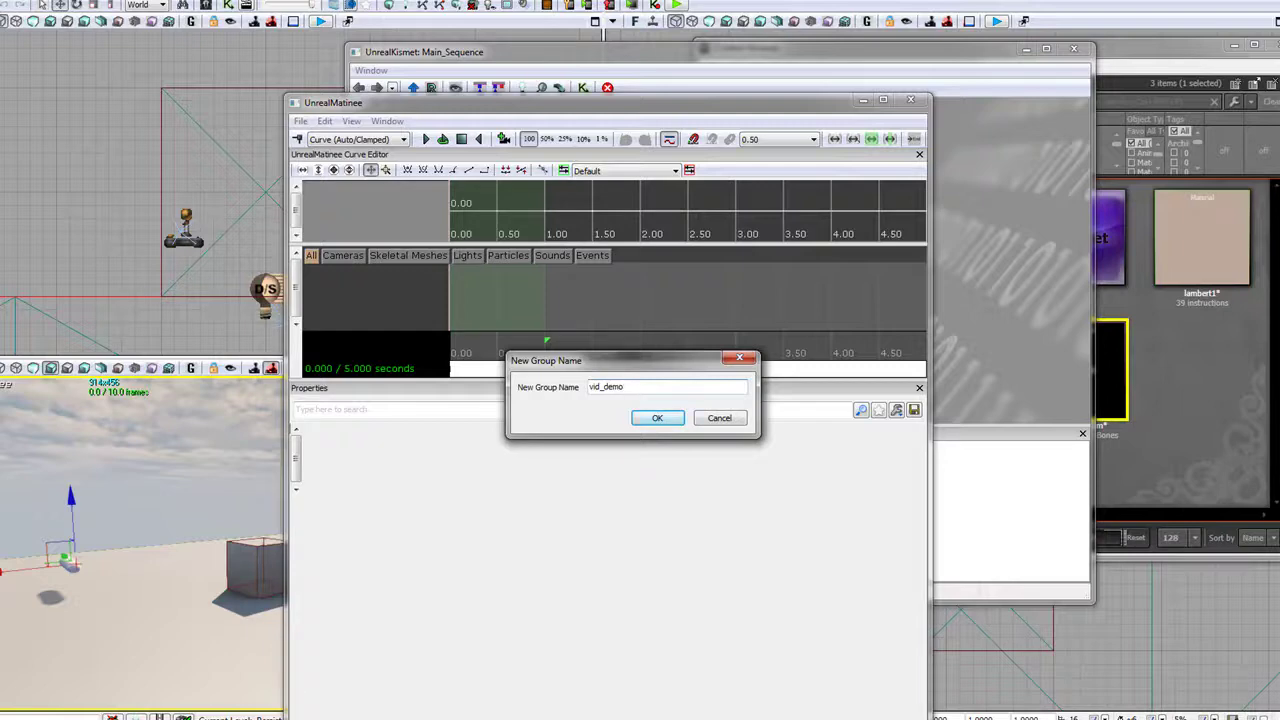
pyautogui.click(655, 418)
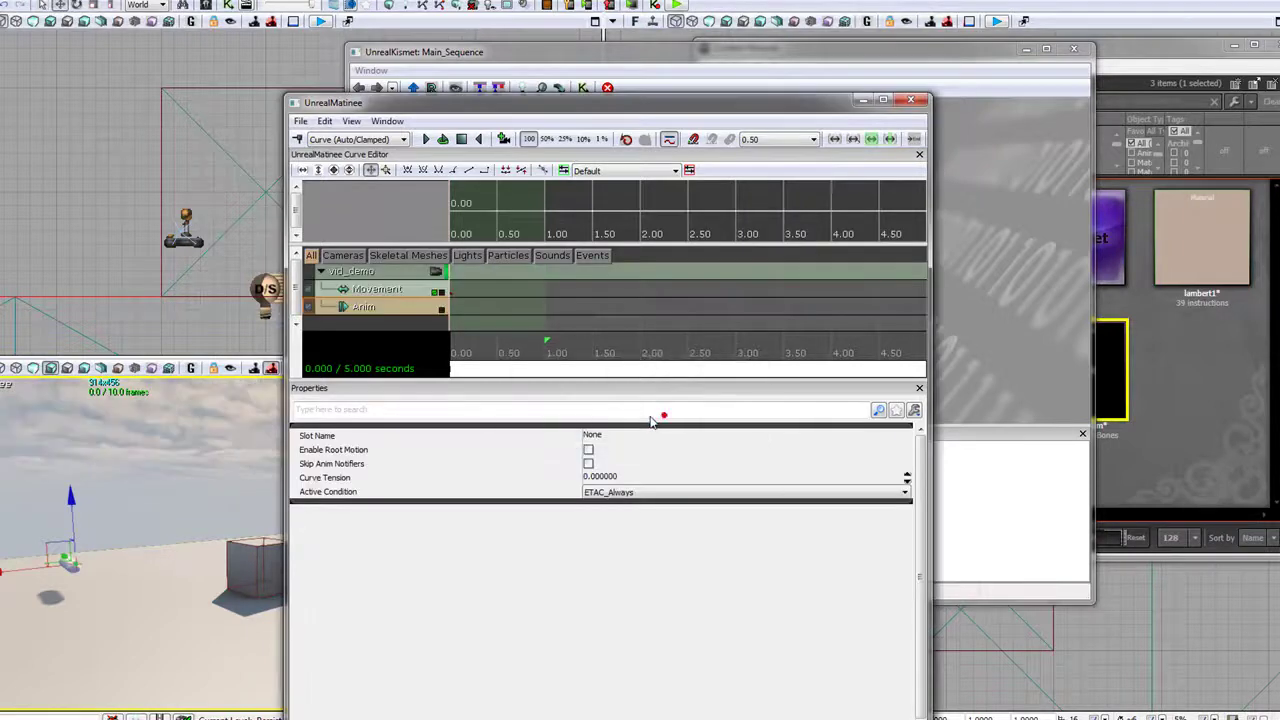
# Add an entry to the vid_demo group's Group Anim Sets and assign the joint1 AnimSet from MyPackage to it.
pyautogui.click(370, 287)
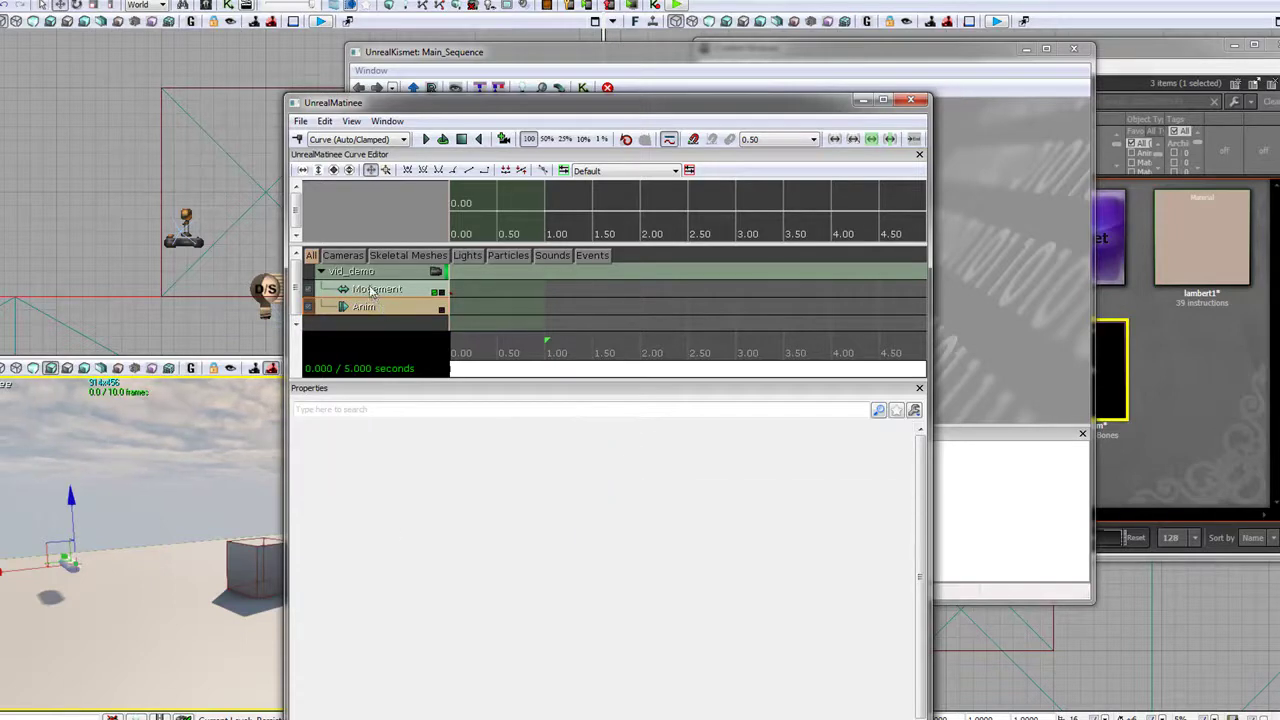
pyautogui.click(362, 274)
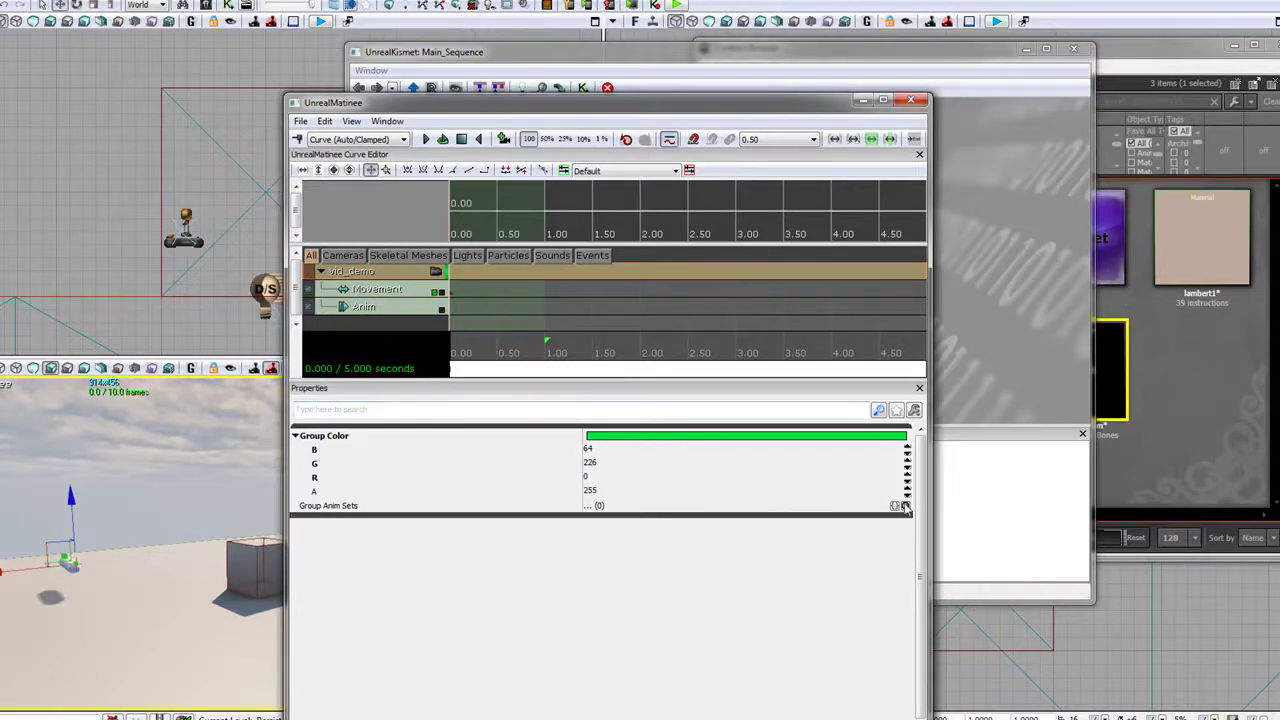
pyautogui.click(905, 507)
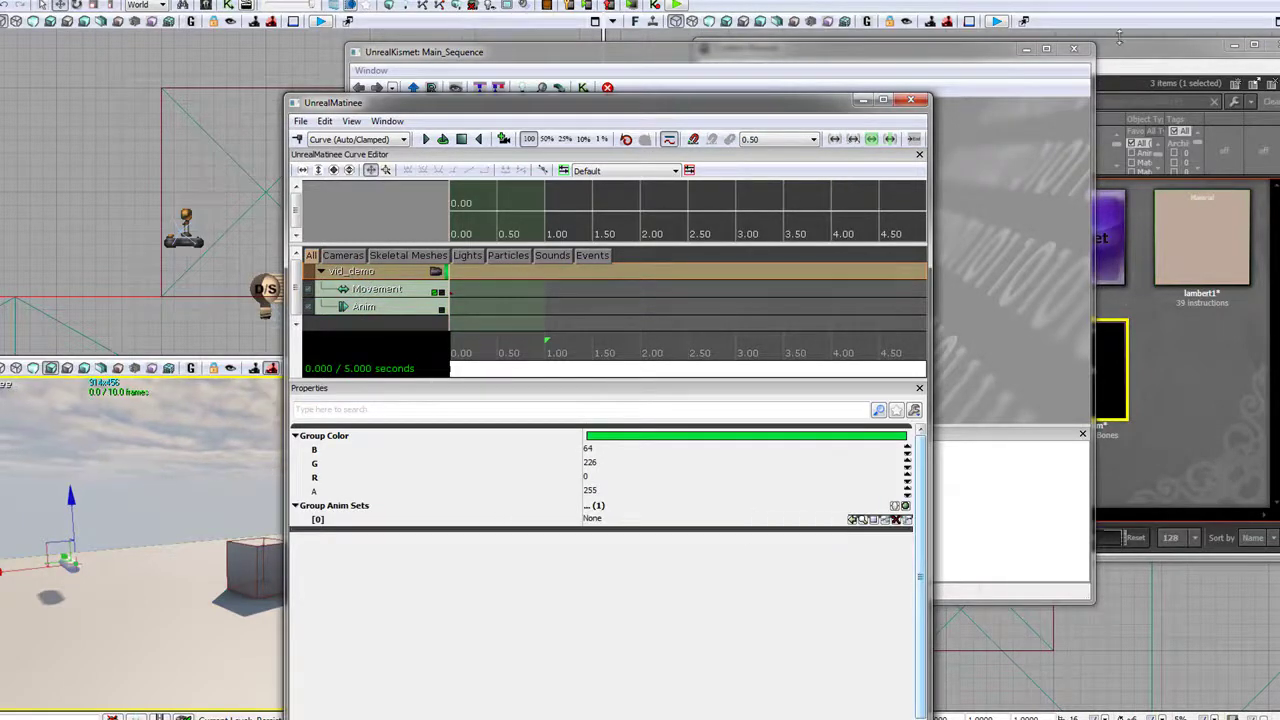
pyautogui.click(1120, 45)
pyautogui.click(1077, 238)
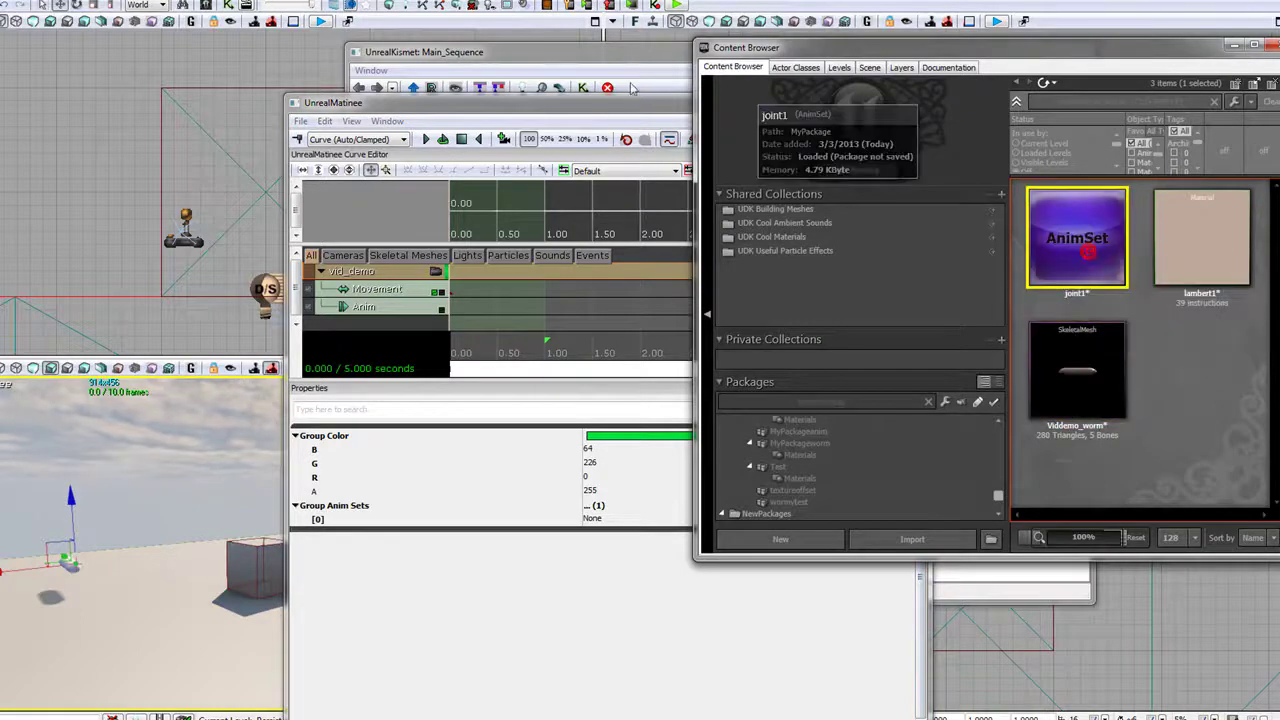
pyautogui.click(616, 112)
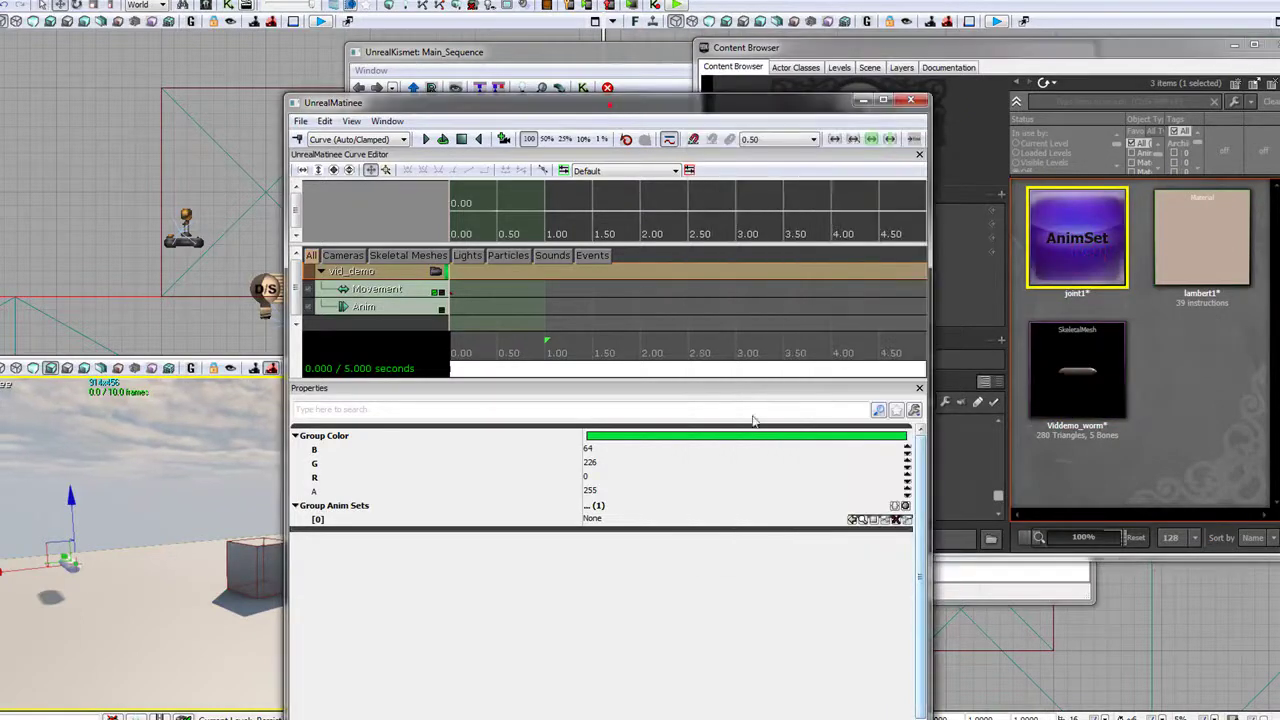
pyautogui.click(851, 521)
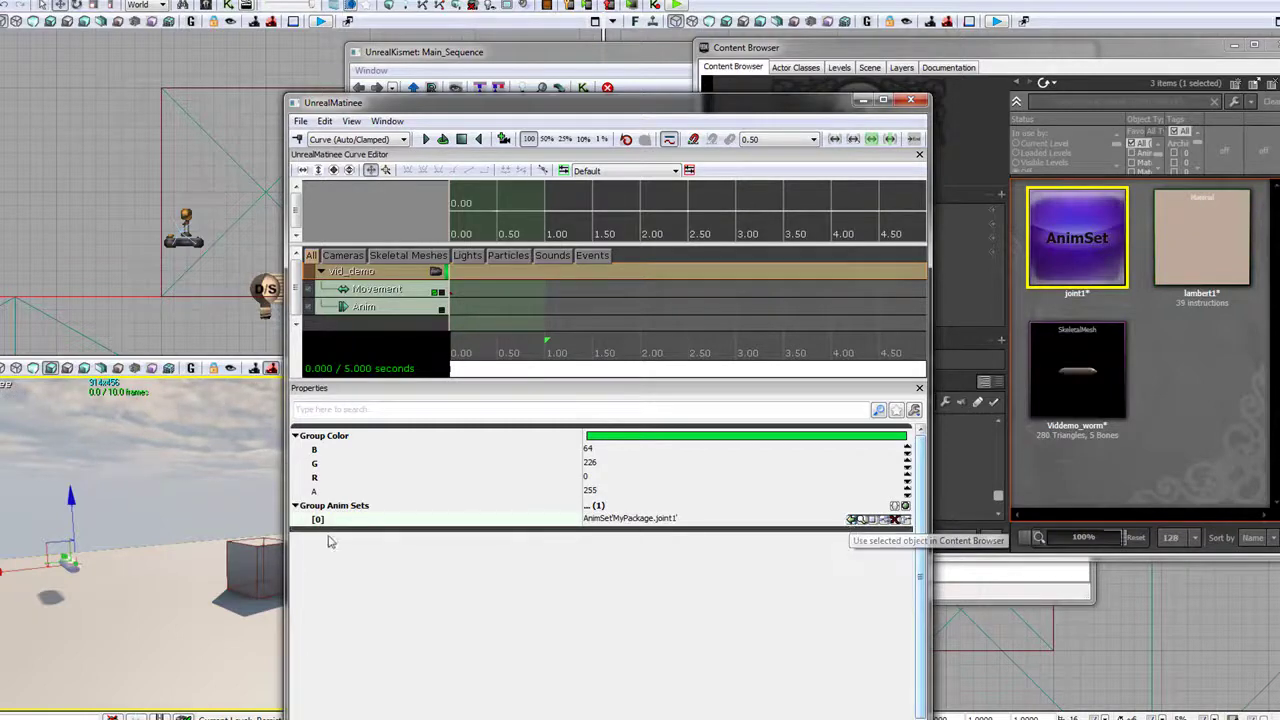
# Extend the Matinee's green loop section to 5 seconds, and key the Viddemo_worm sequence at 0.00 on the Anim track.
pyautogui.click(364, 307)
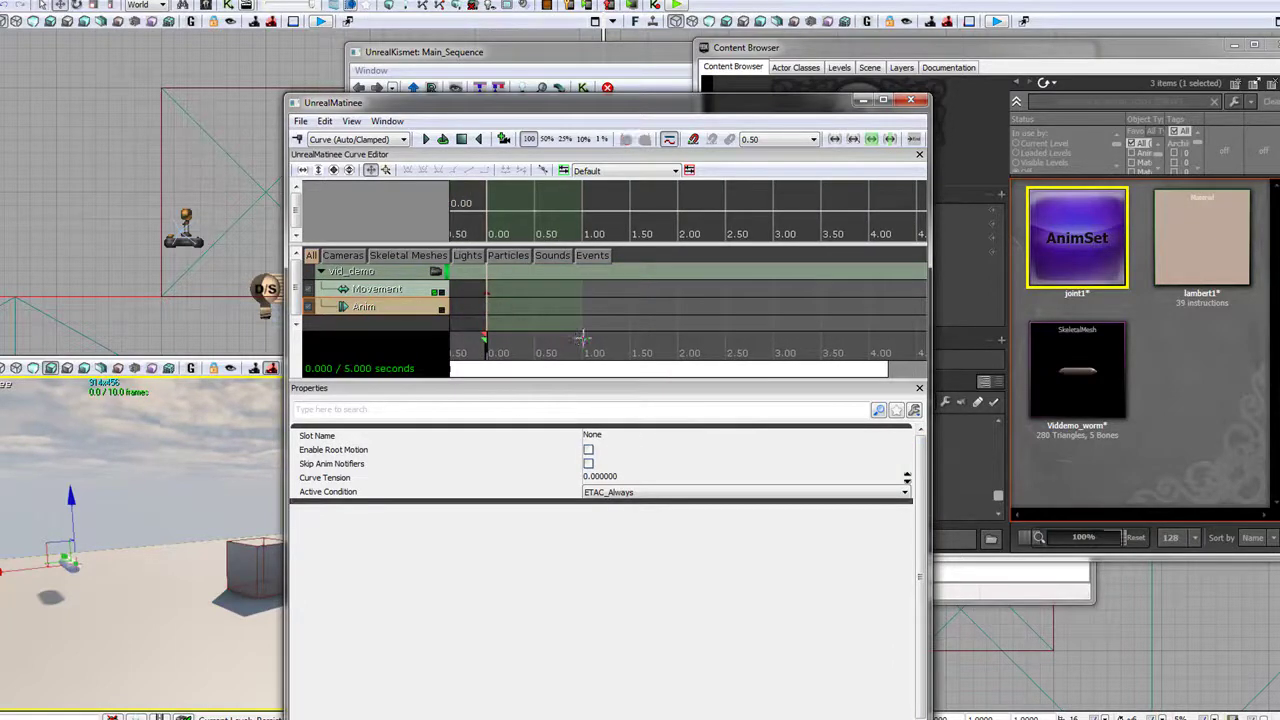
pyautogui.moveTo(582, 340)
pyautogui.mouseDown()
pyautogui.moveTo(925, 342)
pyautogui.moveTo(851, 364)
pyautogui.moveTo(820, 334)
pyautogui.moveTo(826, 371)
pyautogui.moveTo(658, 375)
pyautogui.mouseUp()
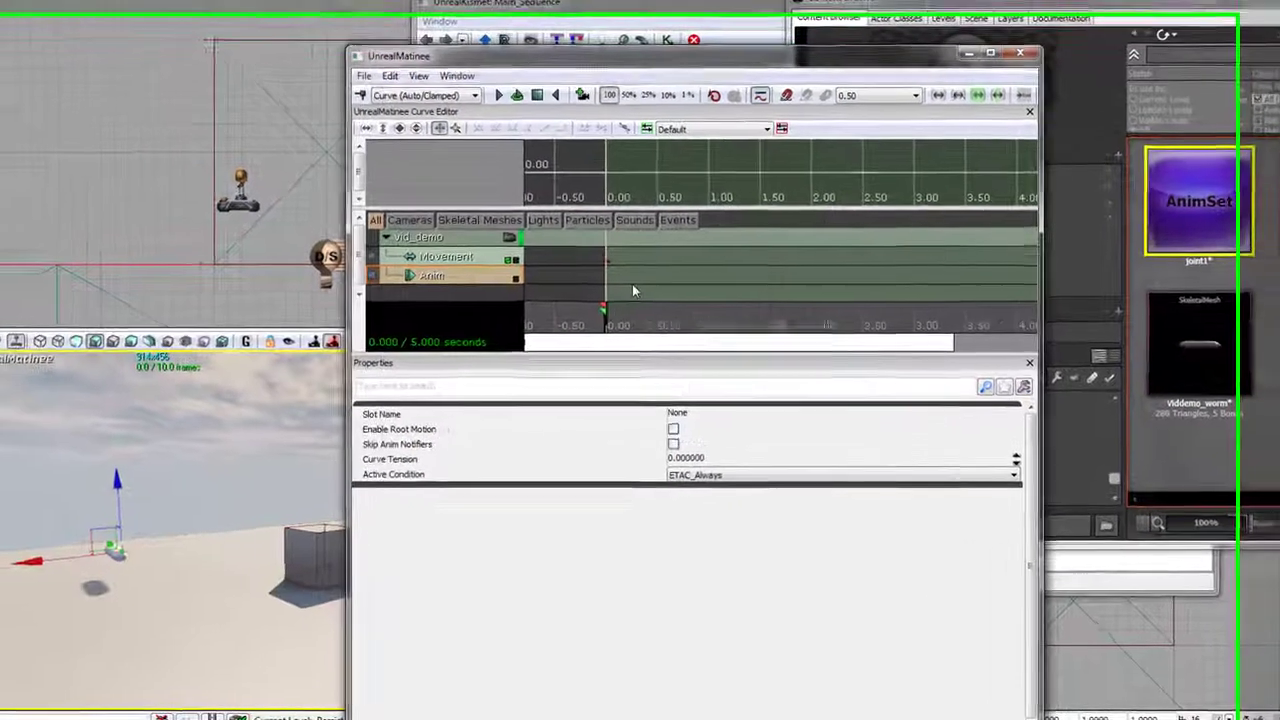
pyautogui.press('Return')
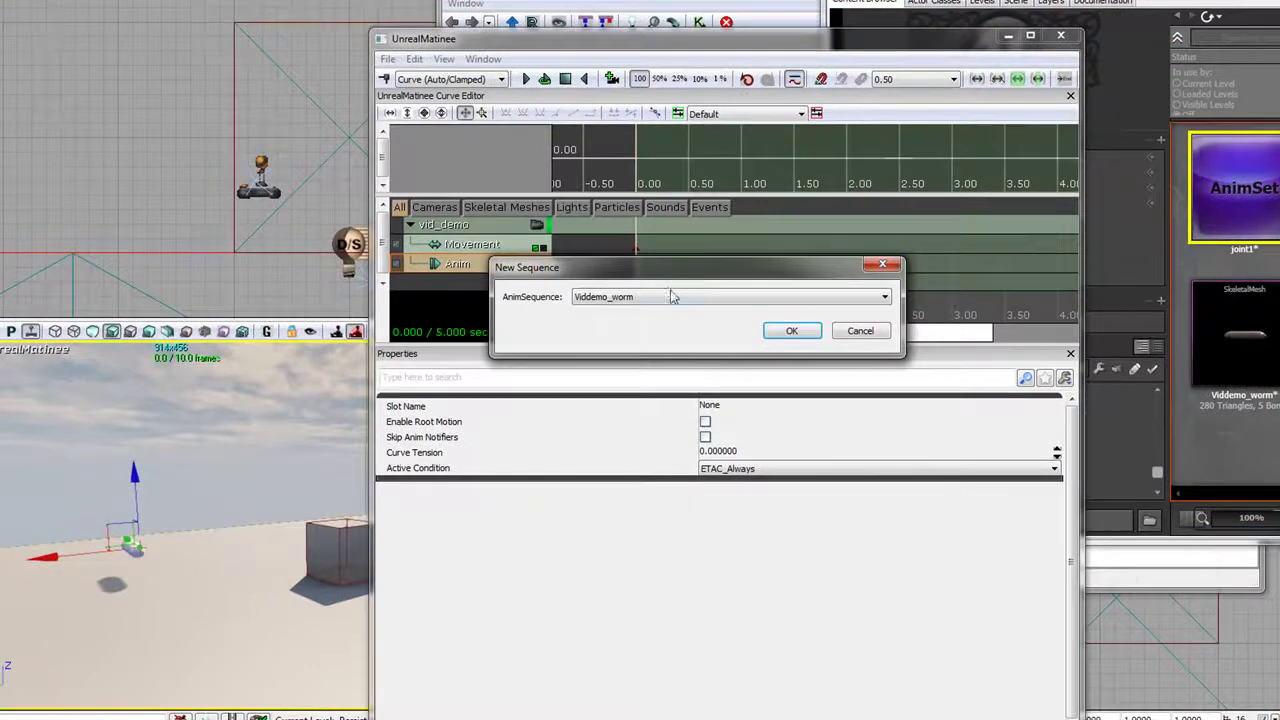
pyautogui.doubleClick(583, 299)
pyautogui.moveTo(682, 283); pyautogui.dragTo(707, 351)
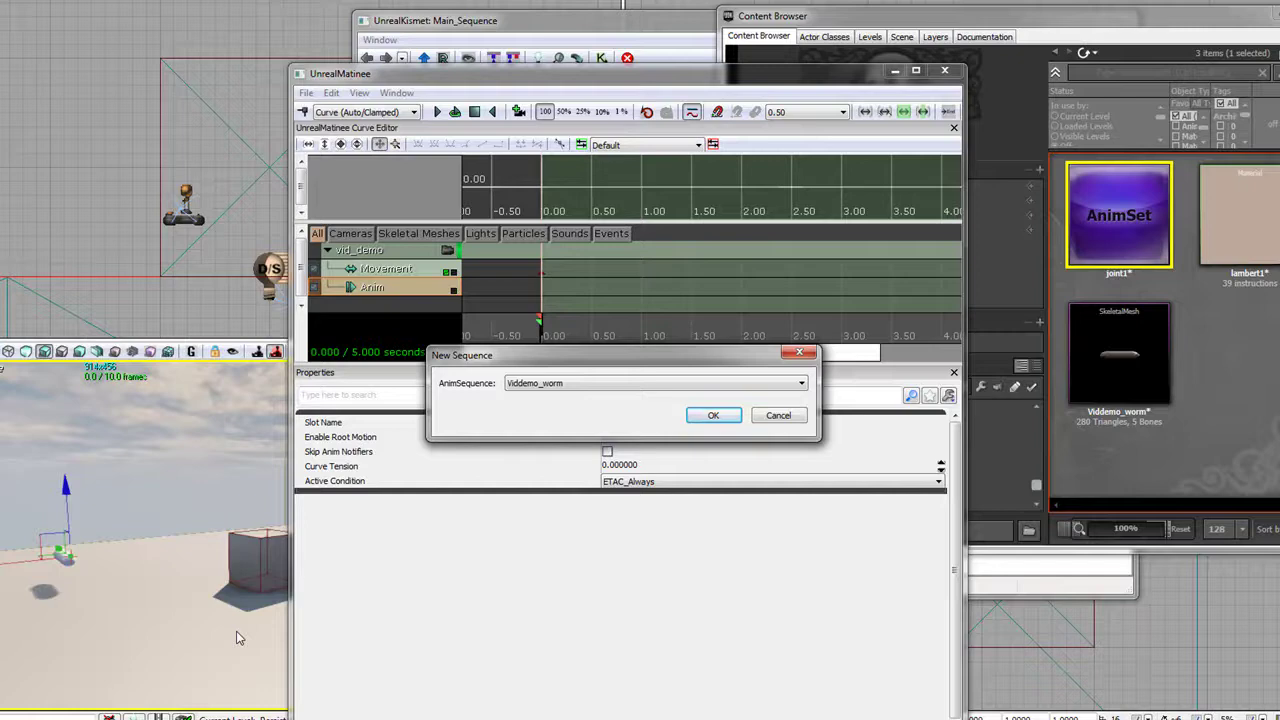
pyautogui.click(704, 415)
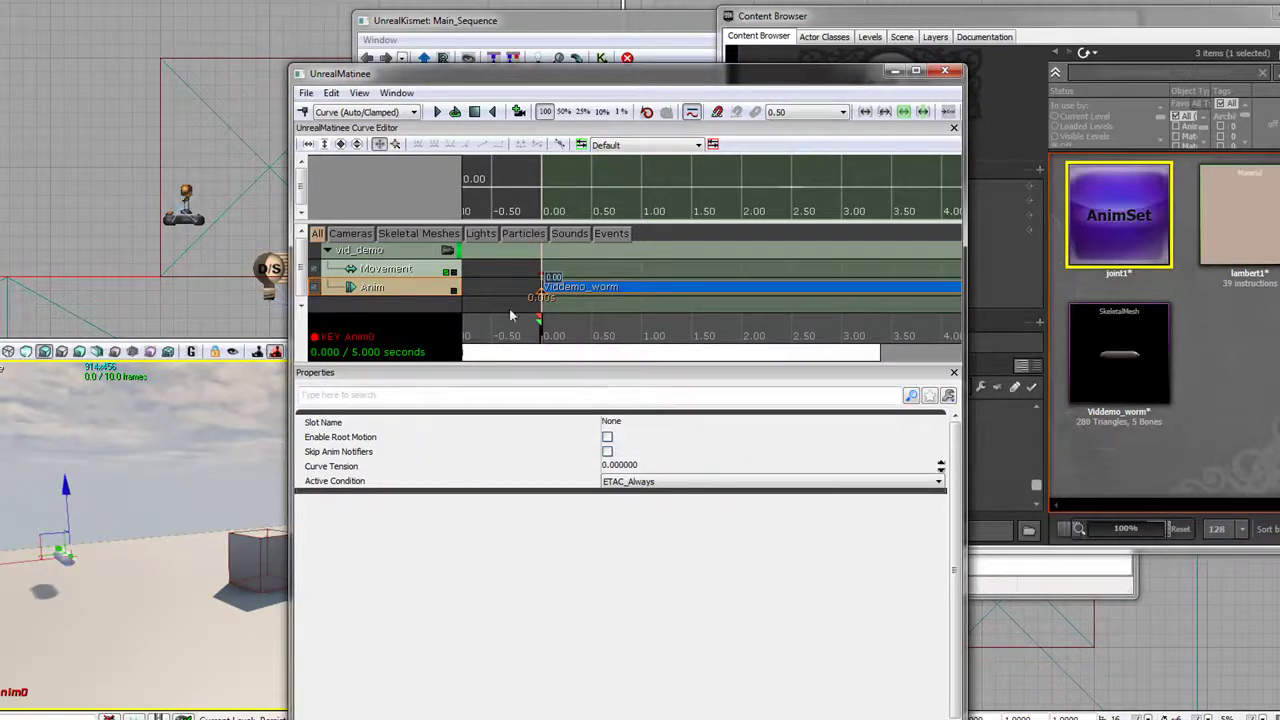
pyautogui.moveTo(542, 338); pyautogui.dragTo(1080, 302)
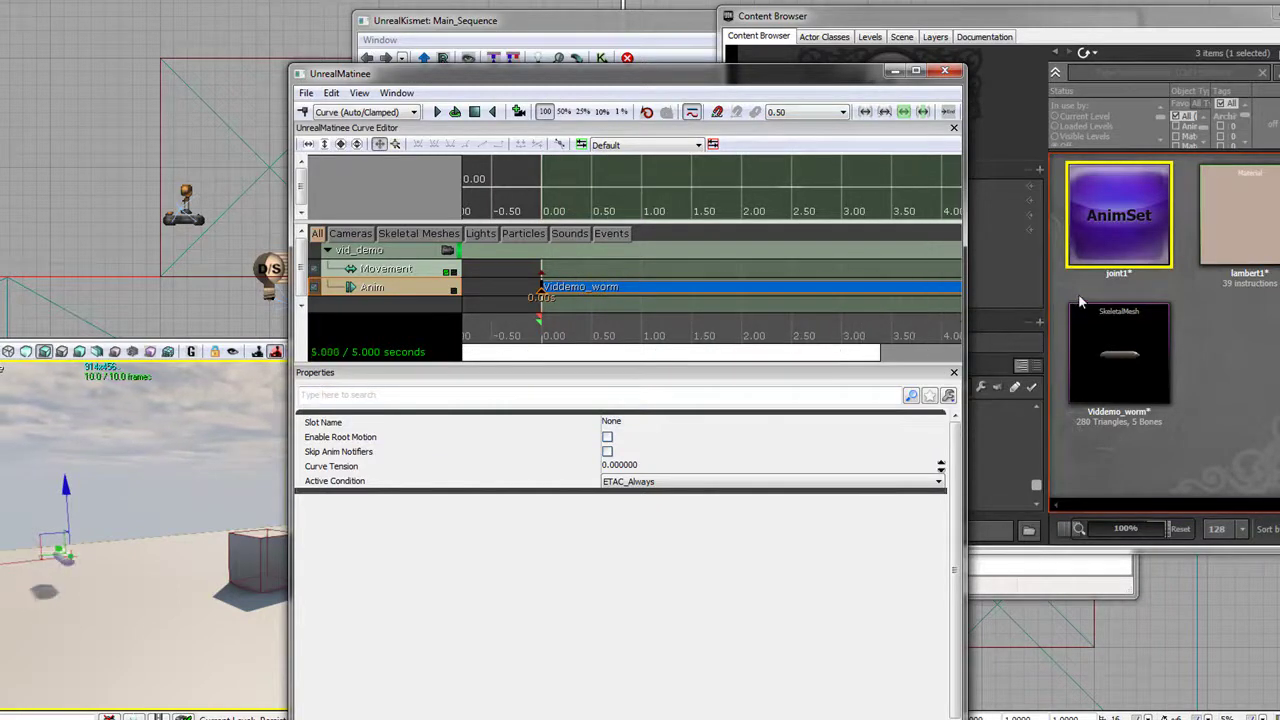
pyautogui.moveTo(833, 356); pyautogui.dragTo(662, 343)
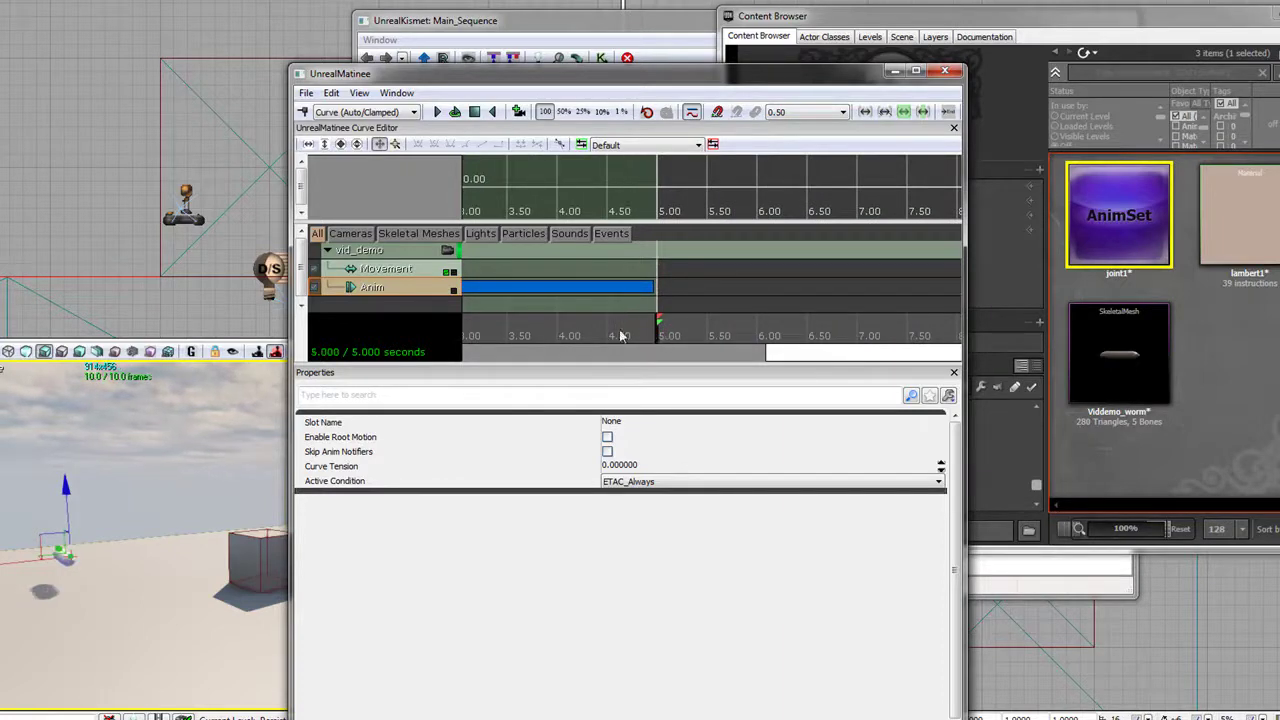
pyautogui.press('Return')
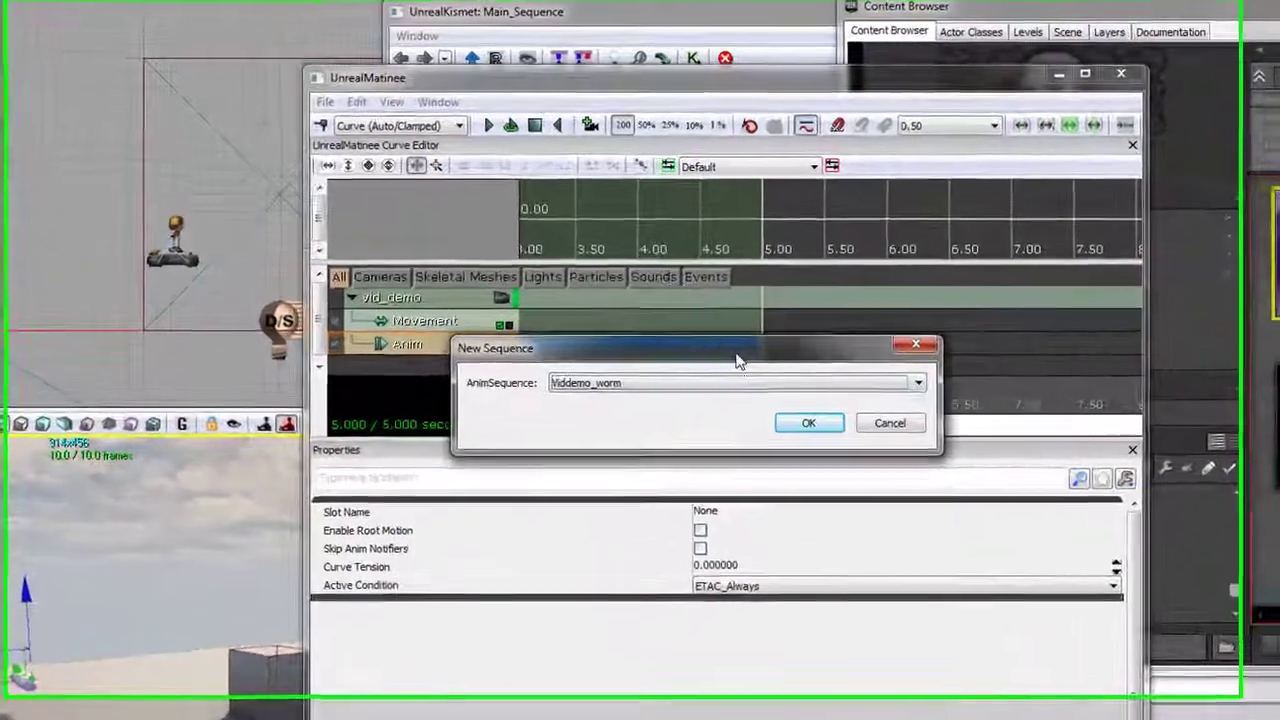
pyautogui.moveTo(641, 296); pyautogui.dragTo(803, 194)
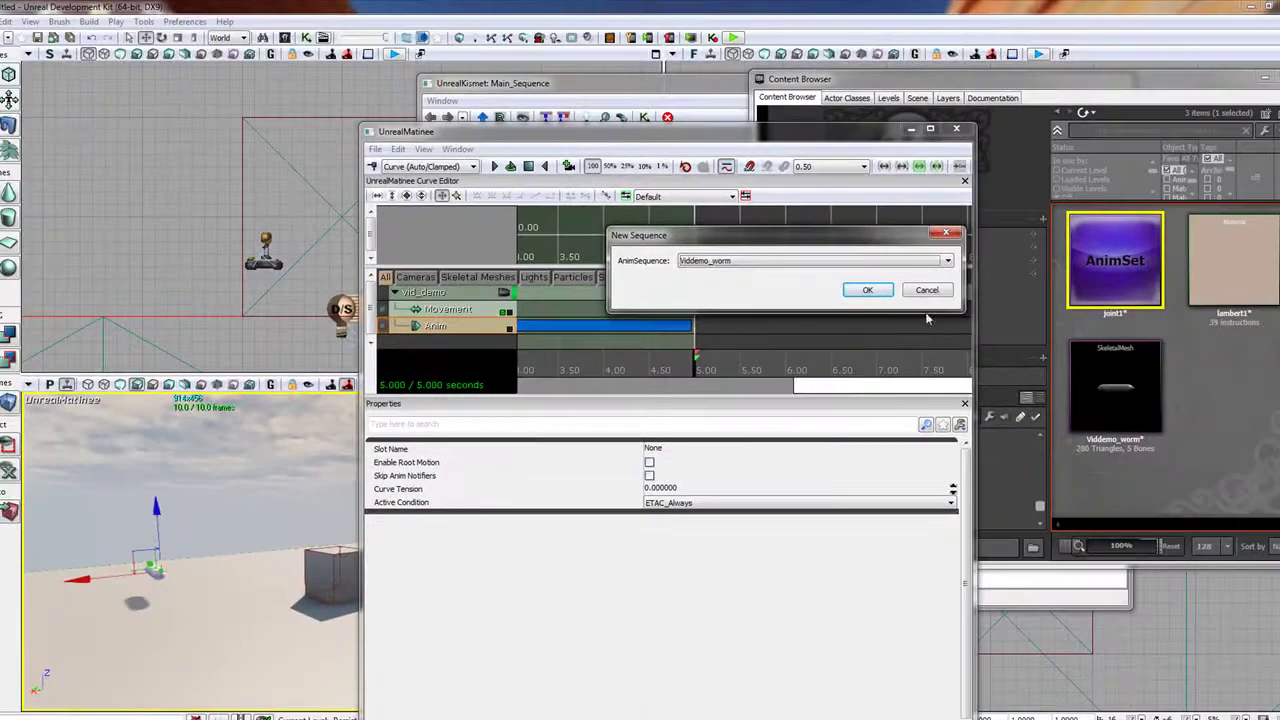
pyautogui.click(935, 291)
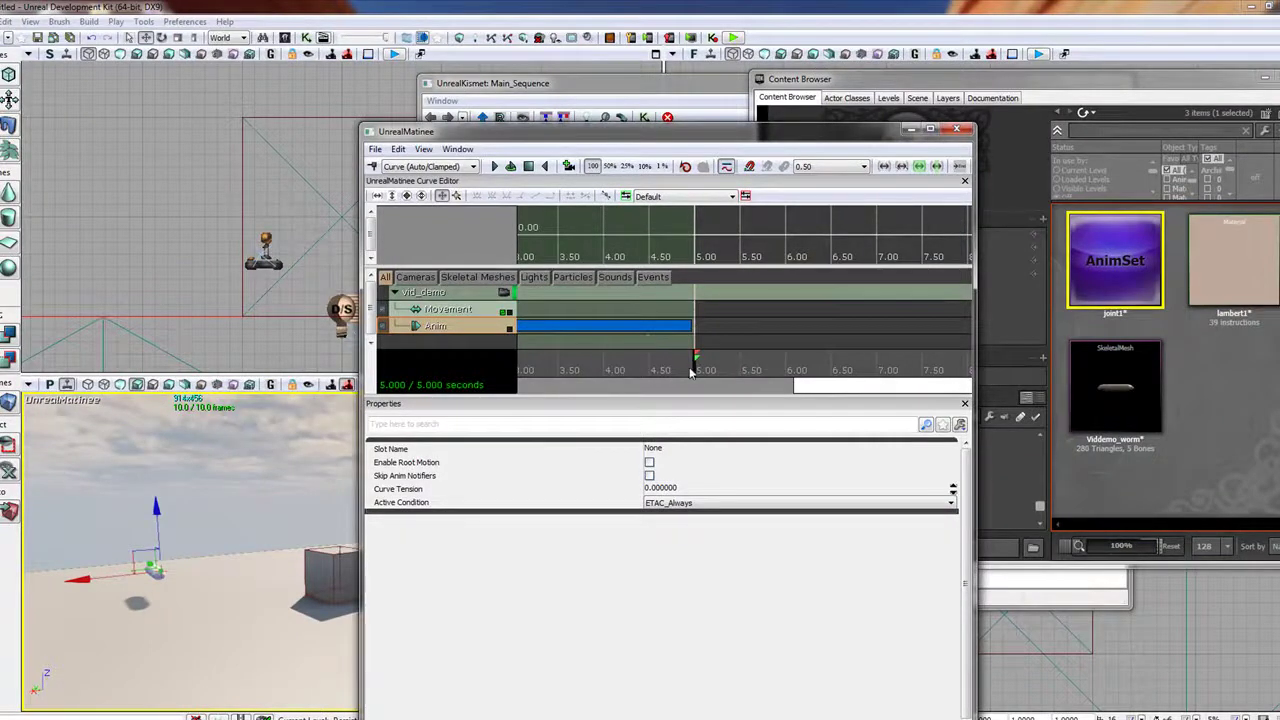
# Uncover the worm in the perspective view and scrub the Matinee timeline back to about 2.43 seconds to preview its animation.
pyautogui.click(696, 370)
pyautogui.moveTo(696, 370)
pyautogui.mouseDown()
pyautogui.moveTo(545, 366)
pyautogui.moveTo(697, 366)
pyautogui.mouseUp()
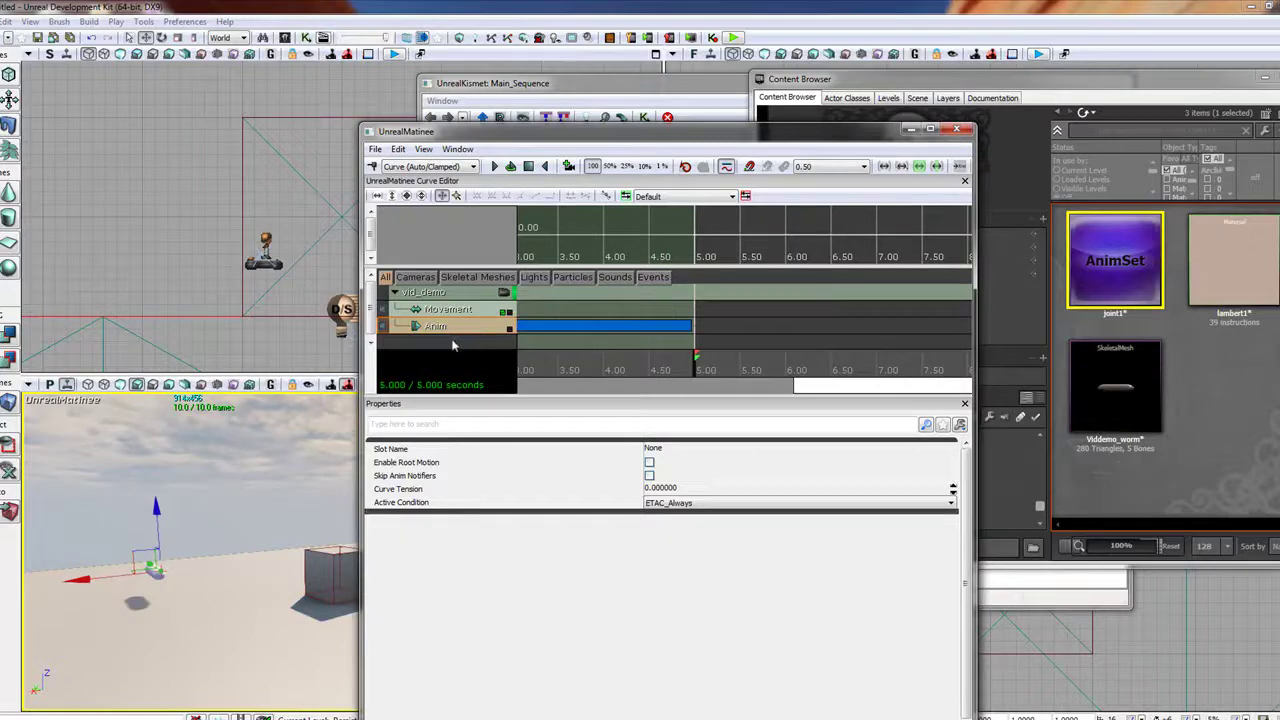
pyautogui.moveTo(561, 128); pyautogui.dragTo(607, 87)
pyautogui.moveTo(743, 324); pyautogui.dragTo(522, 331)
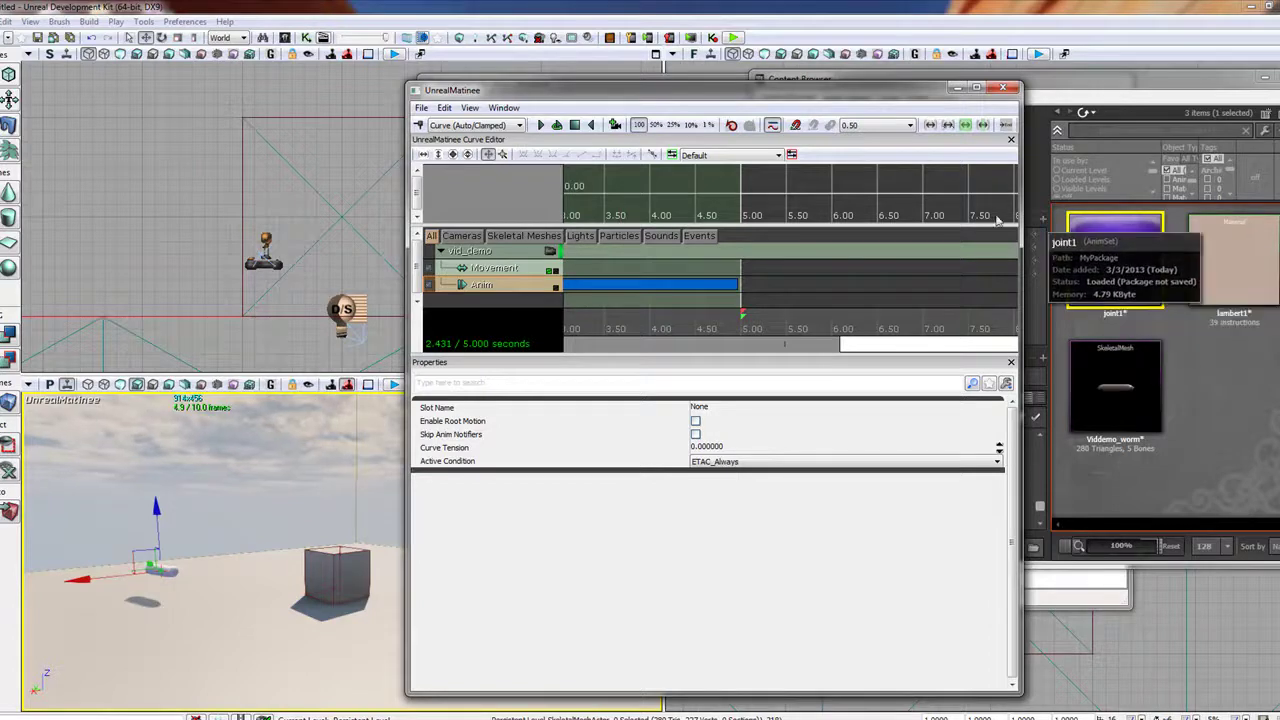
# Review the Level Loaded and Matinee nodes in Kismet and the group types that can be added in the Matinee.
pyautogui.moveTo(541, 92); pyautogui.dragTo(390, 463)
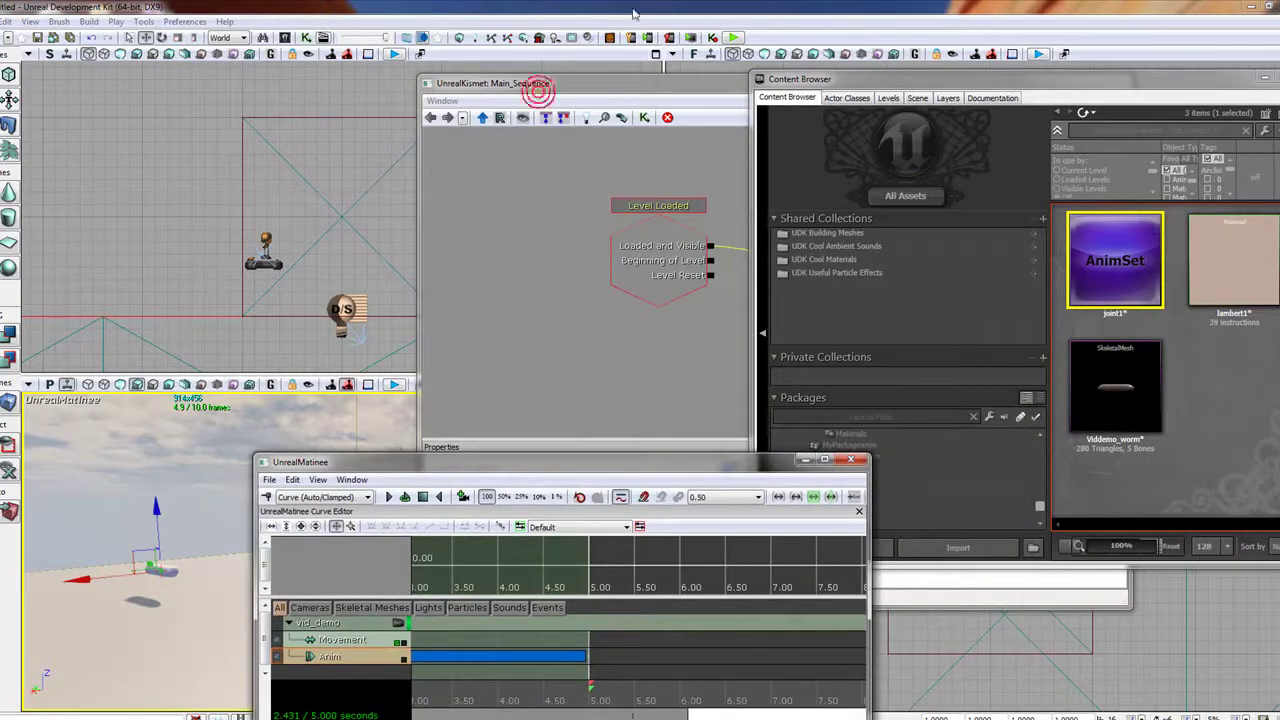
pyautogui.doubleClick(537, 86)
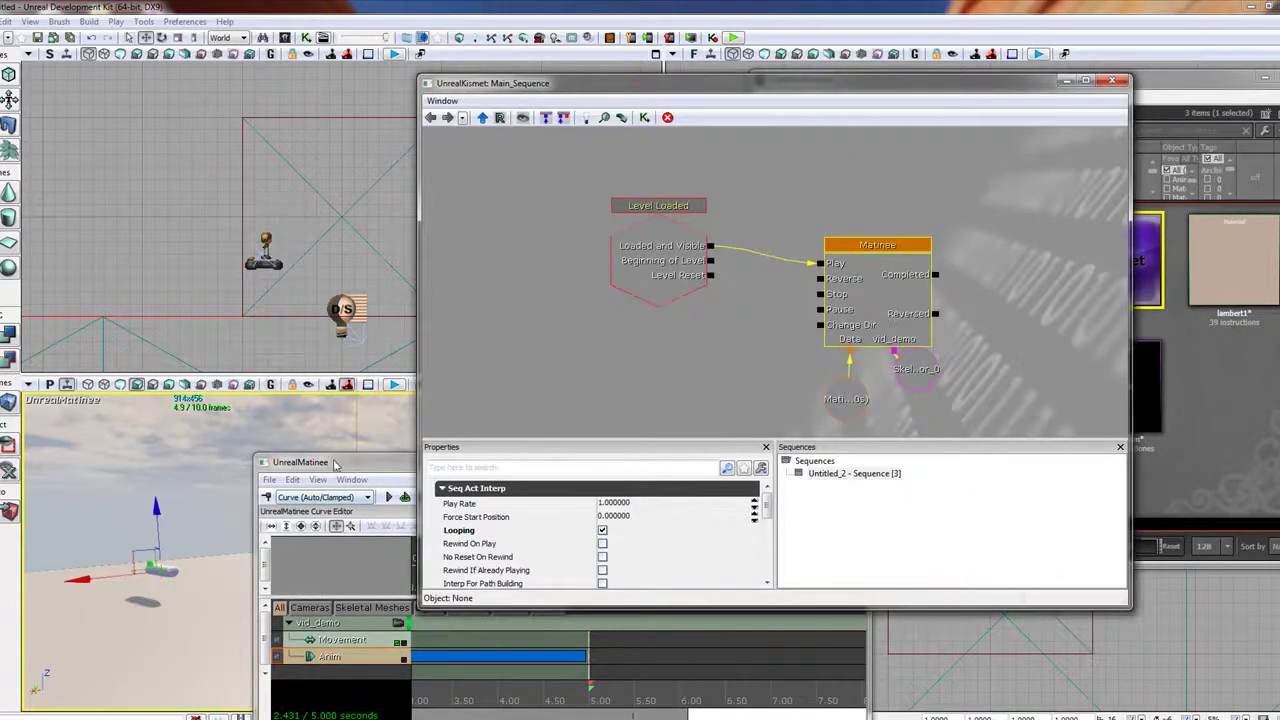
pyautogui.moveTo(335, 465); pyautogui.dragTo(426, 150)
pyautogui.rightClick(405, 362)
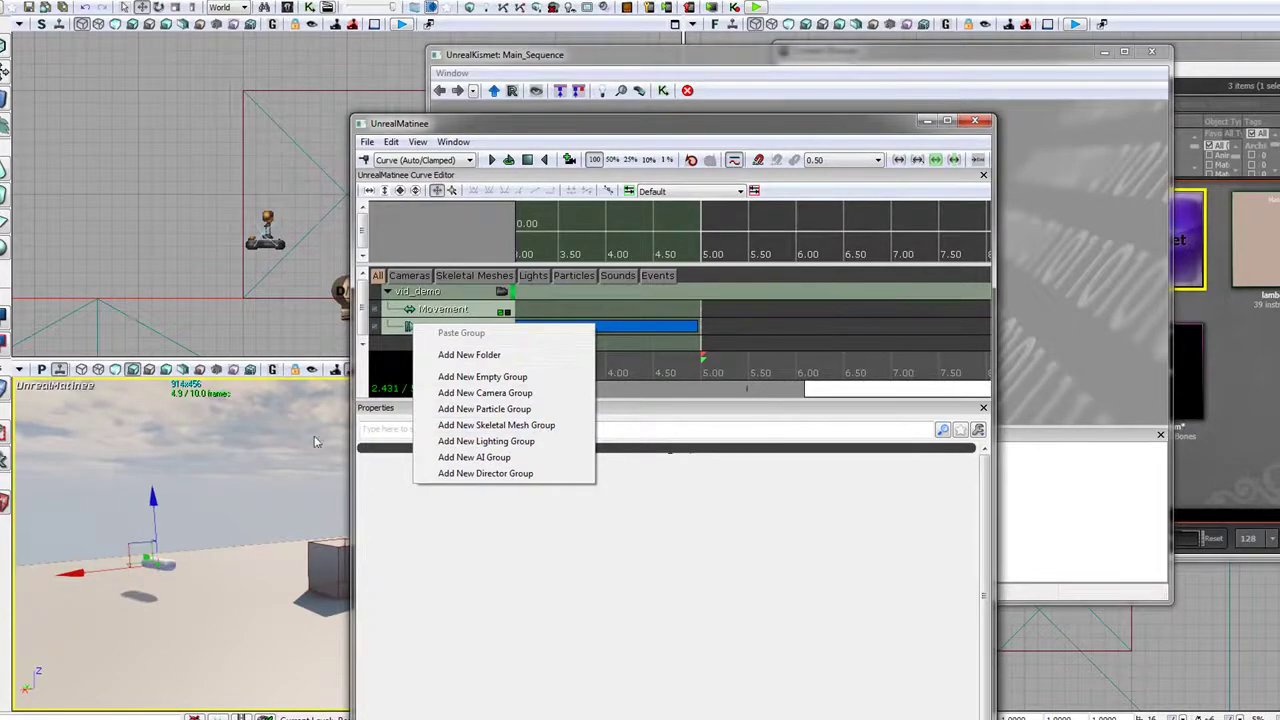
pyautogui.click(917, 53)
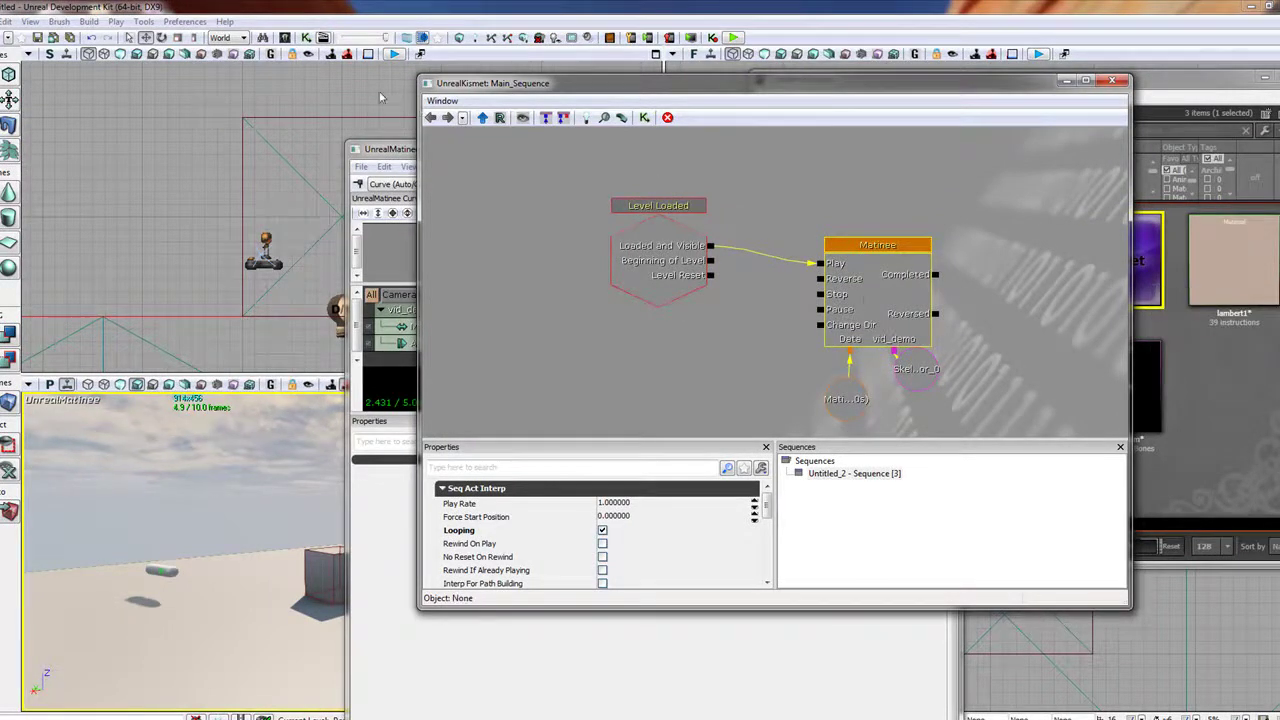
pyautogui.click(390, 161)
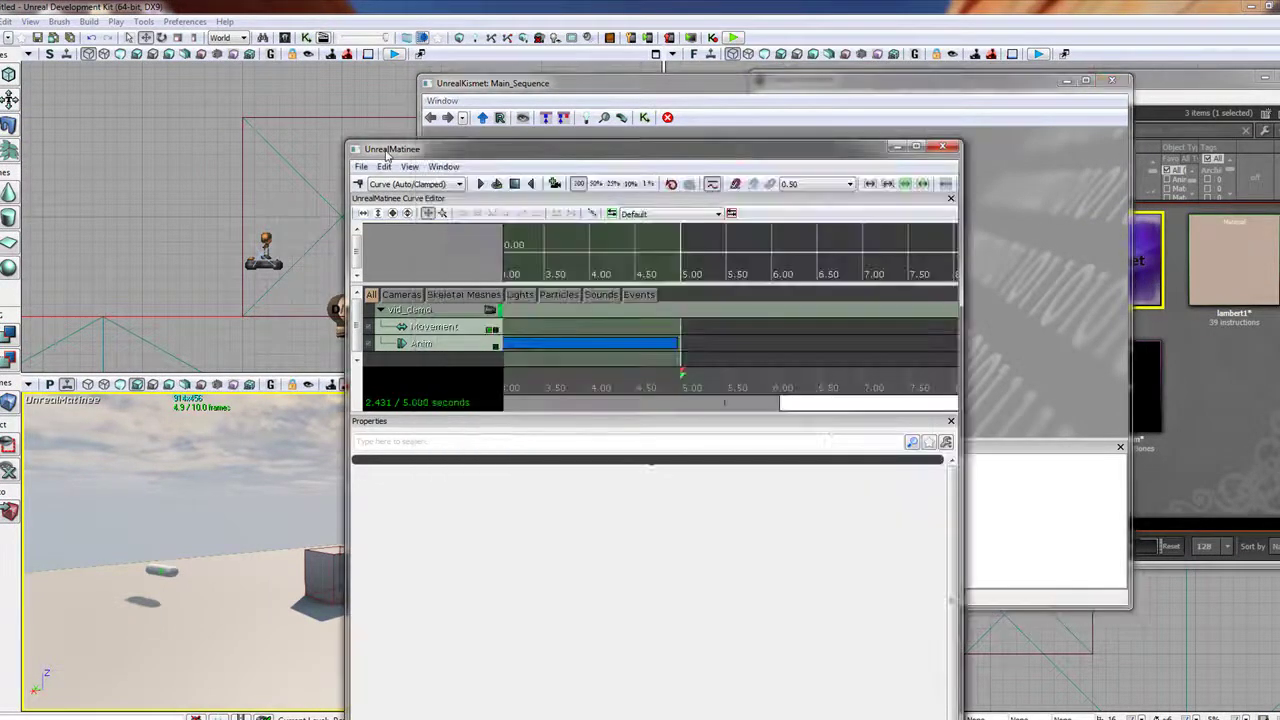
pyautogui.rightClick(448, 358)
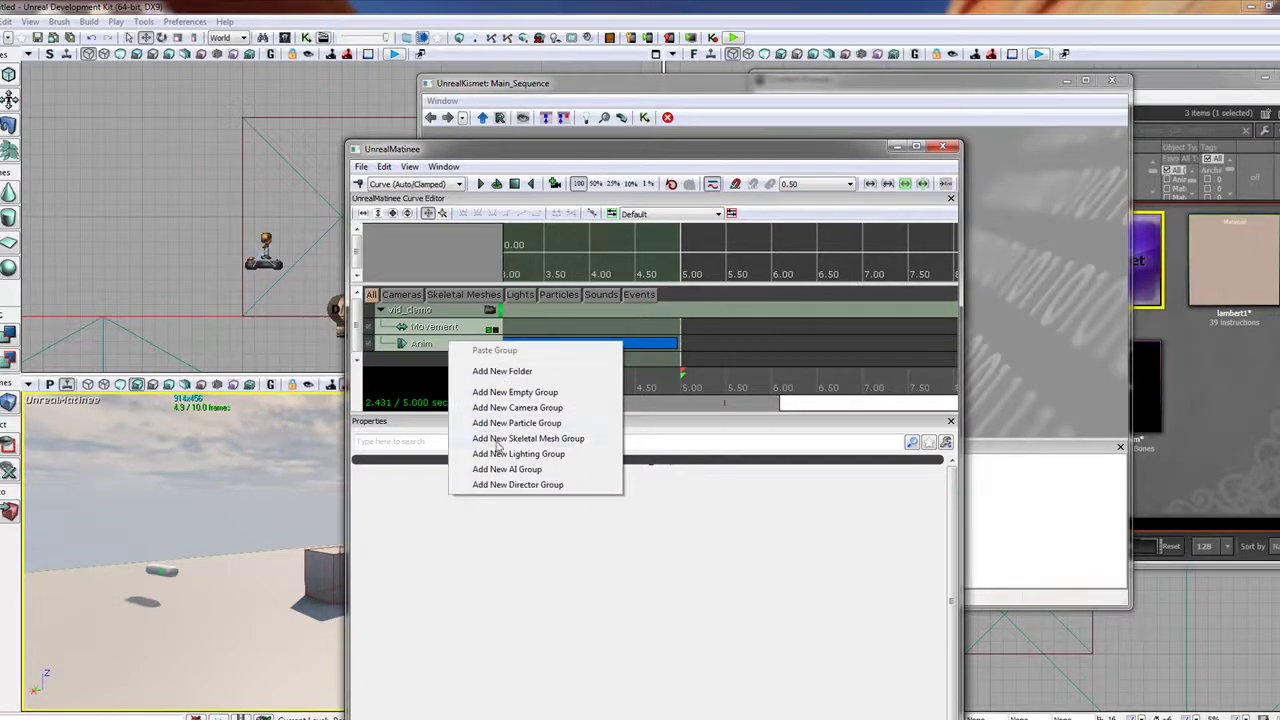
pyautogui.click(794, 160)
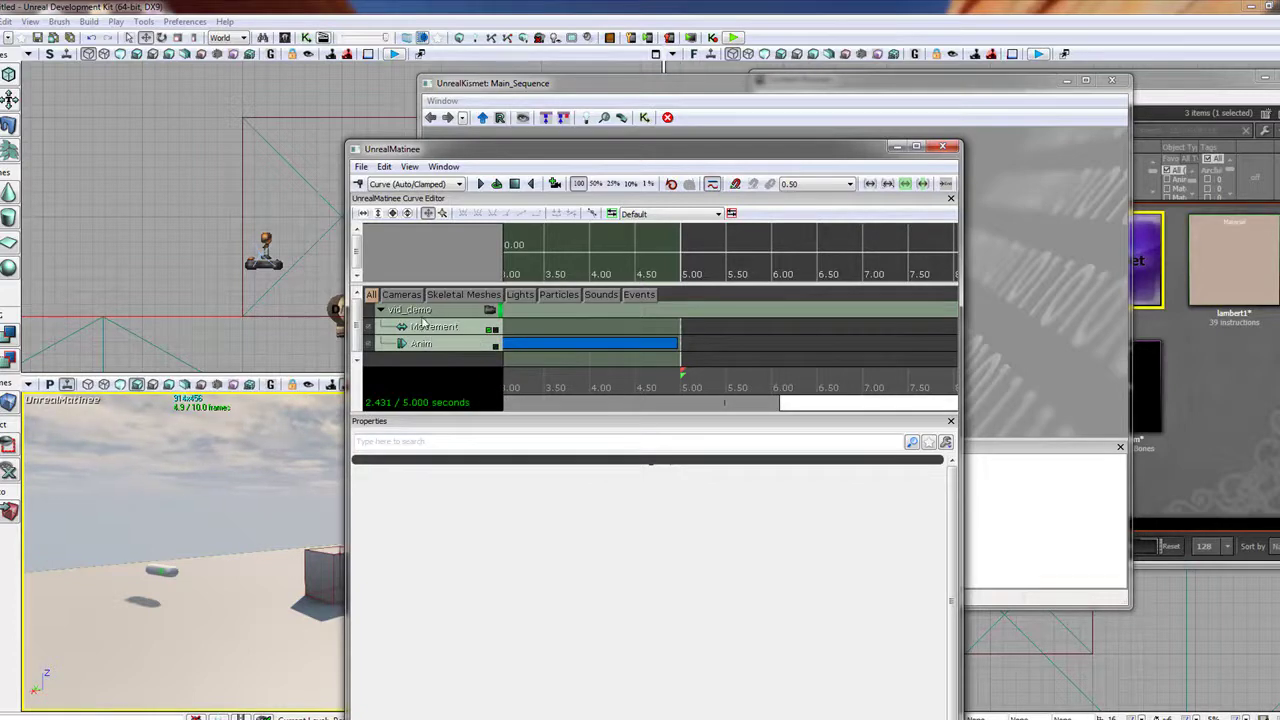
# Examine the vid_demo group's Group Anim Sets entry, the joint1 AnimSet asset and the Anim track's properties.
pyautogui.click(420, 311)
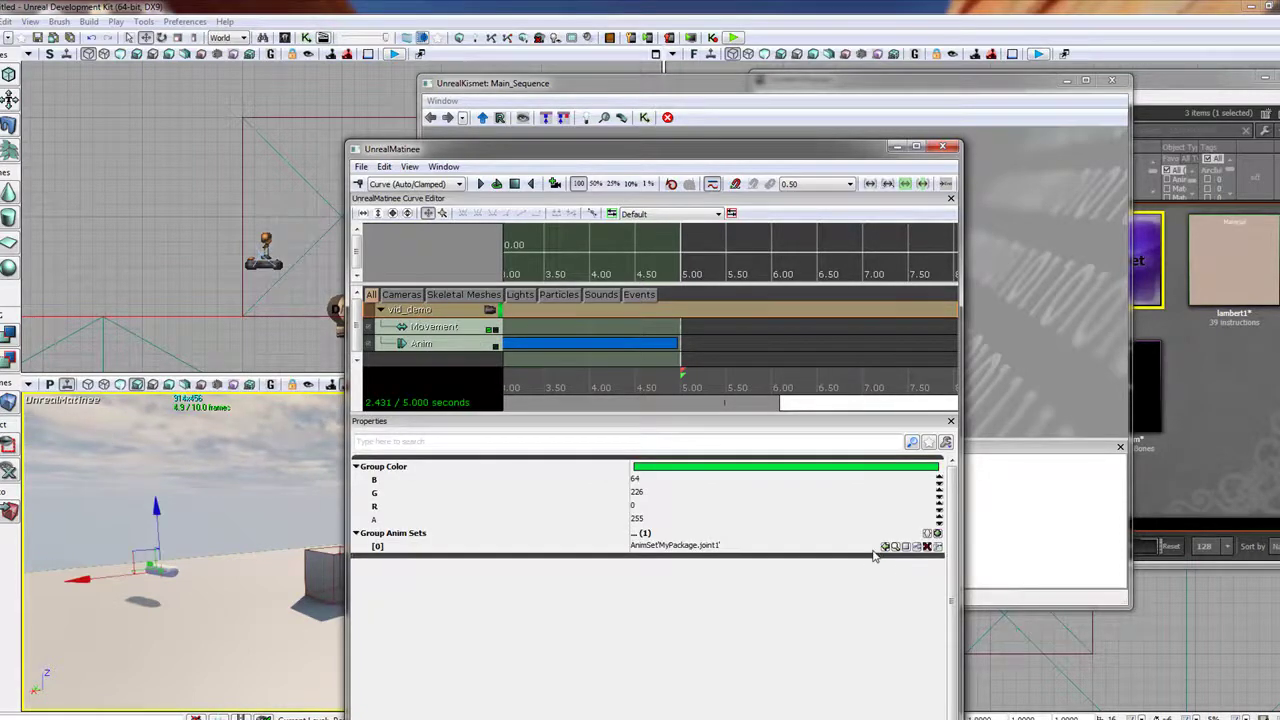
pyautogui.click(1218, 467)
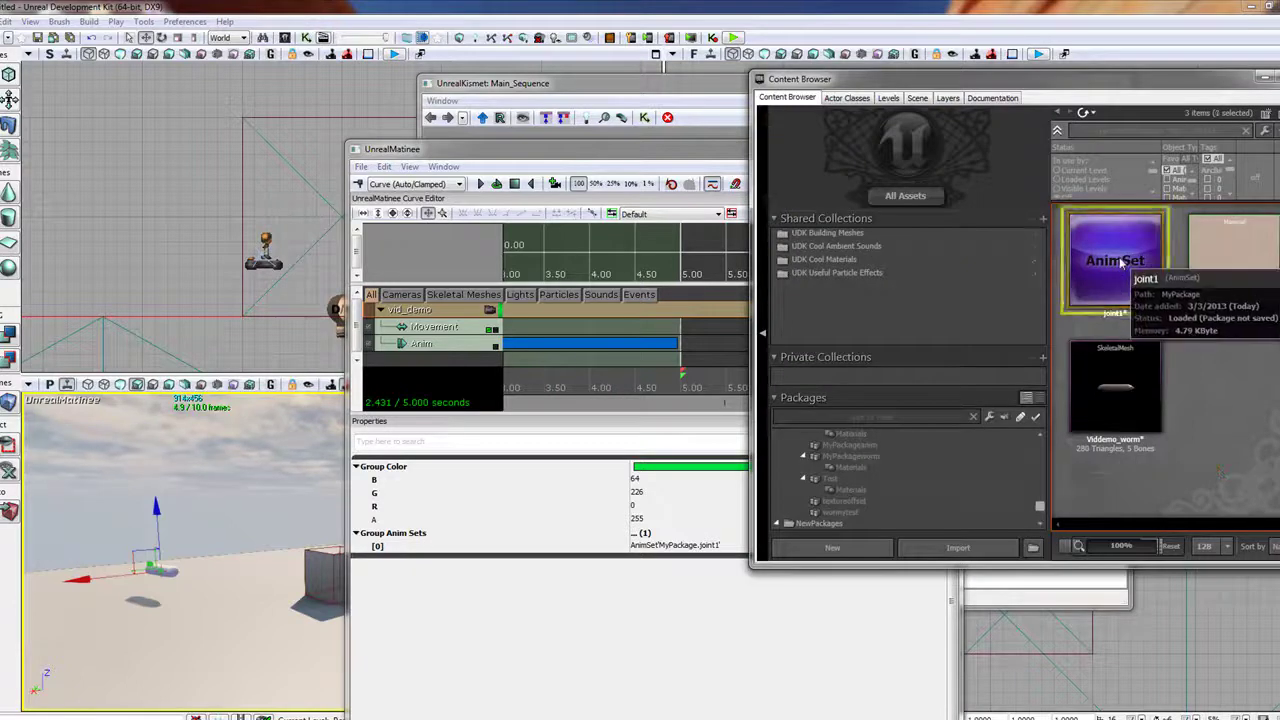
pyautogui.click(676, 147)
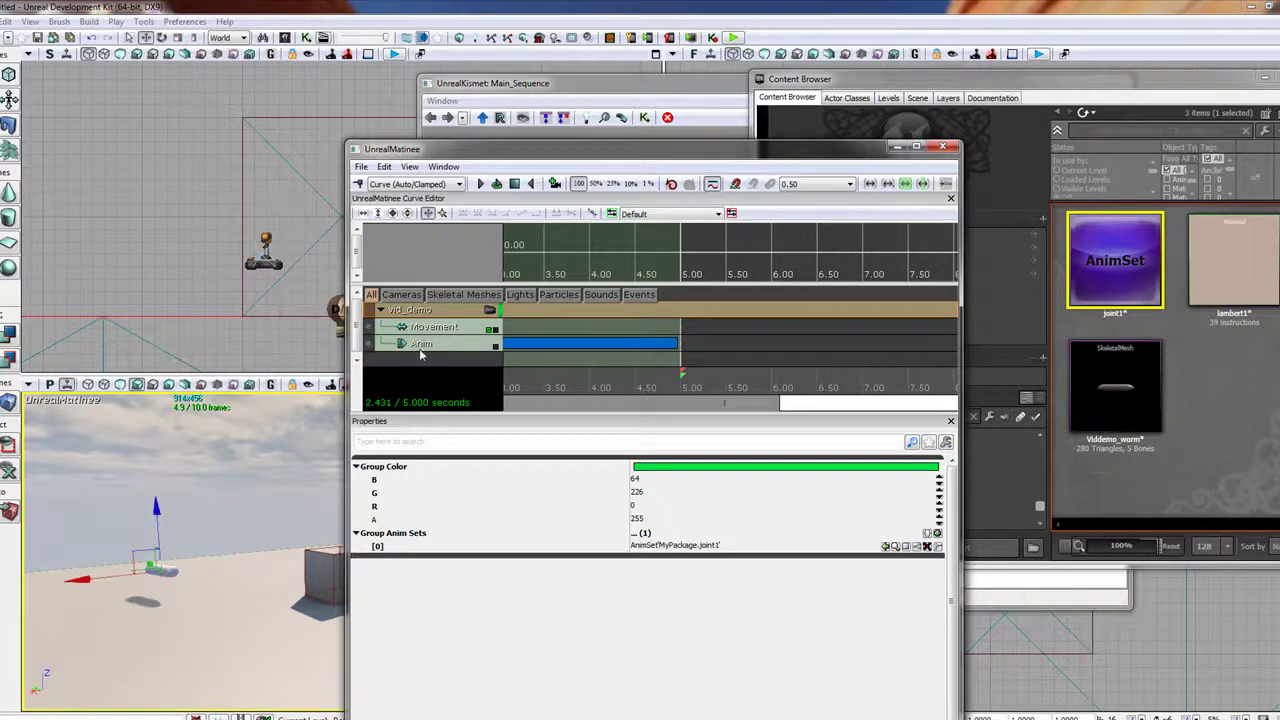
pyautogui.click(424, 344)
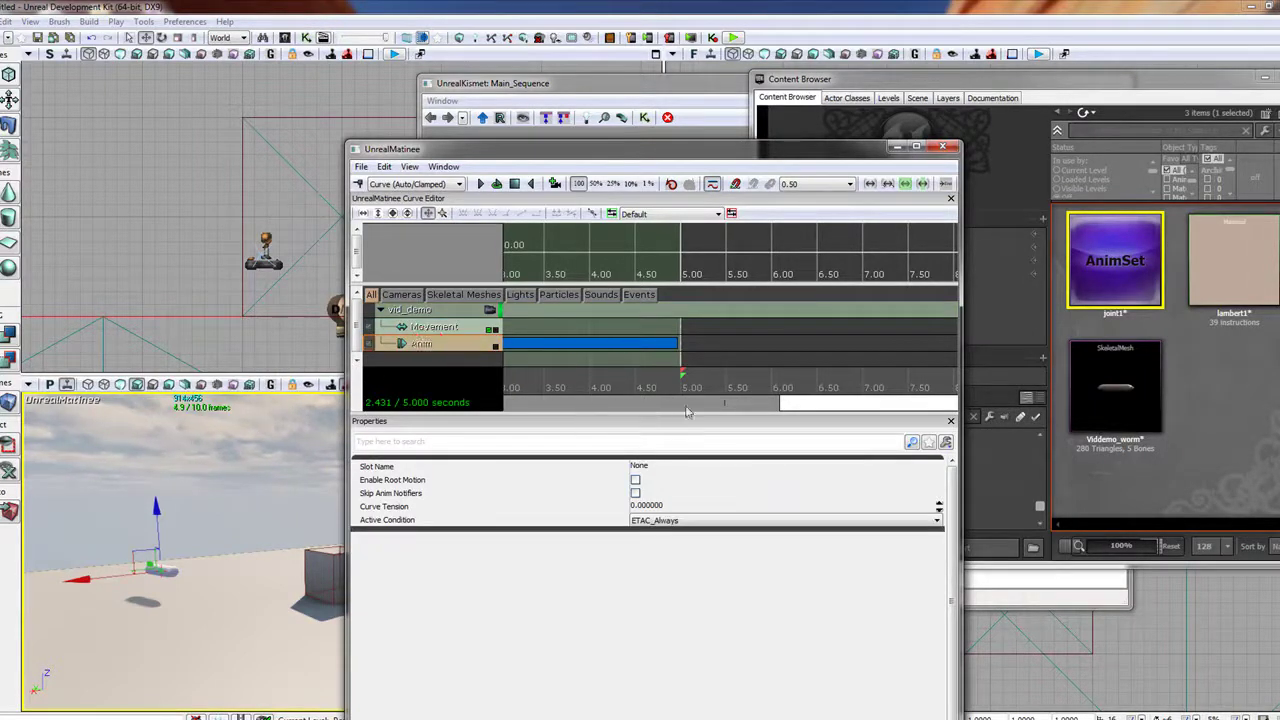
# Scrub the Matinee timeline back to 0.000 seconds, where the Viddemo_worm clip starts on the Anim track.
pyautogui.moveTo(678, 395); pyautogui.dragTo(492, 391)
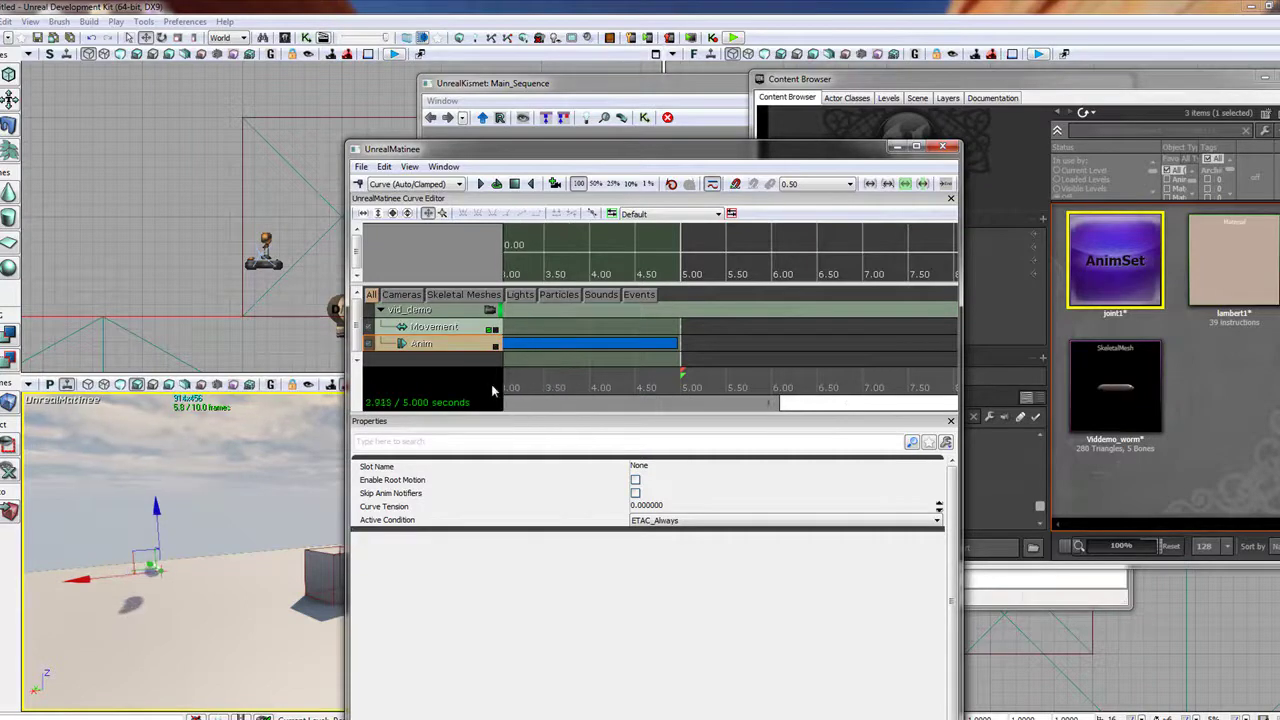
pyautogui.click(585, 403)
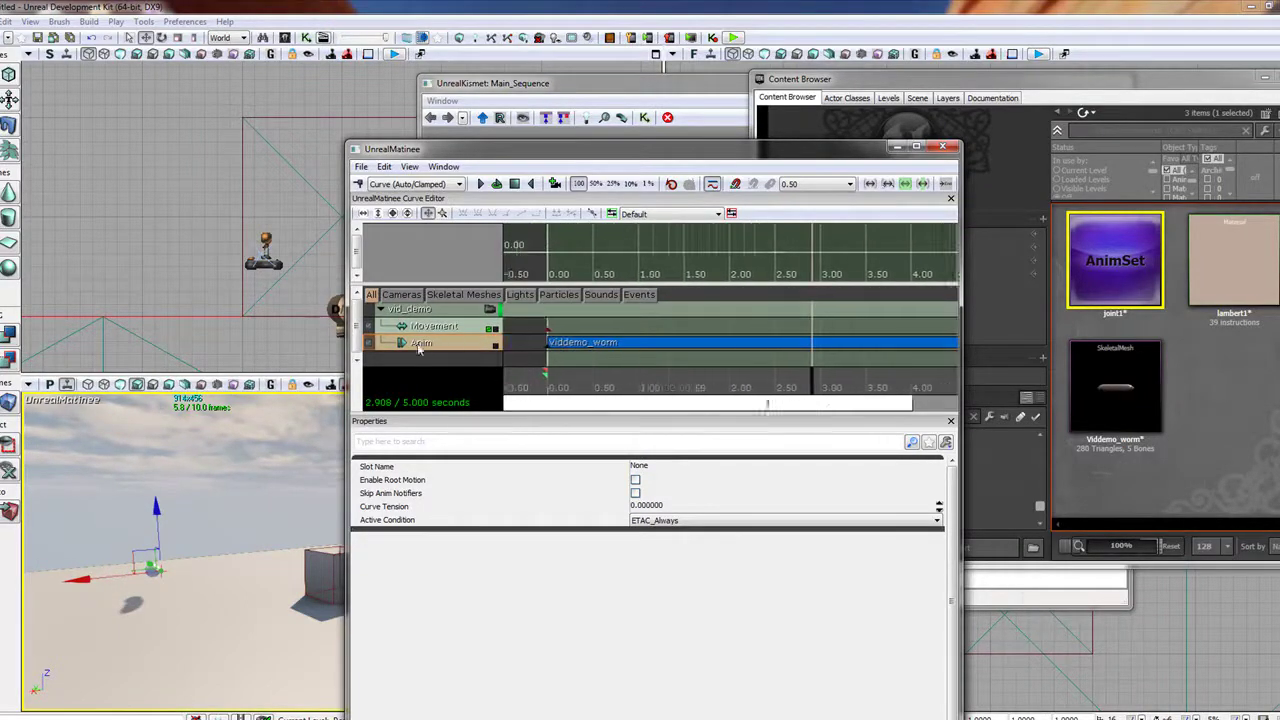
pyautogui.moveTo(832, 385); pyautogui.dragTo(572, 388)
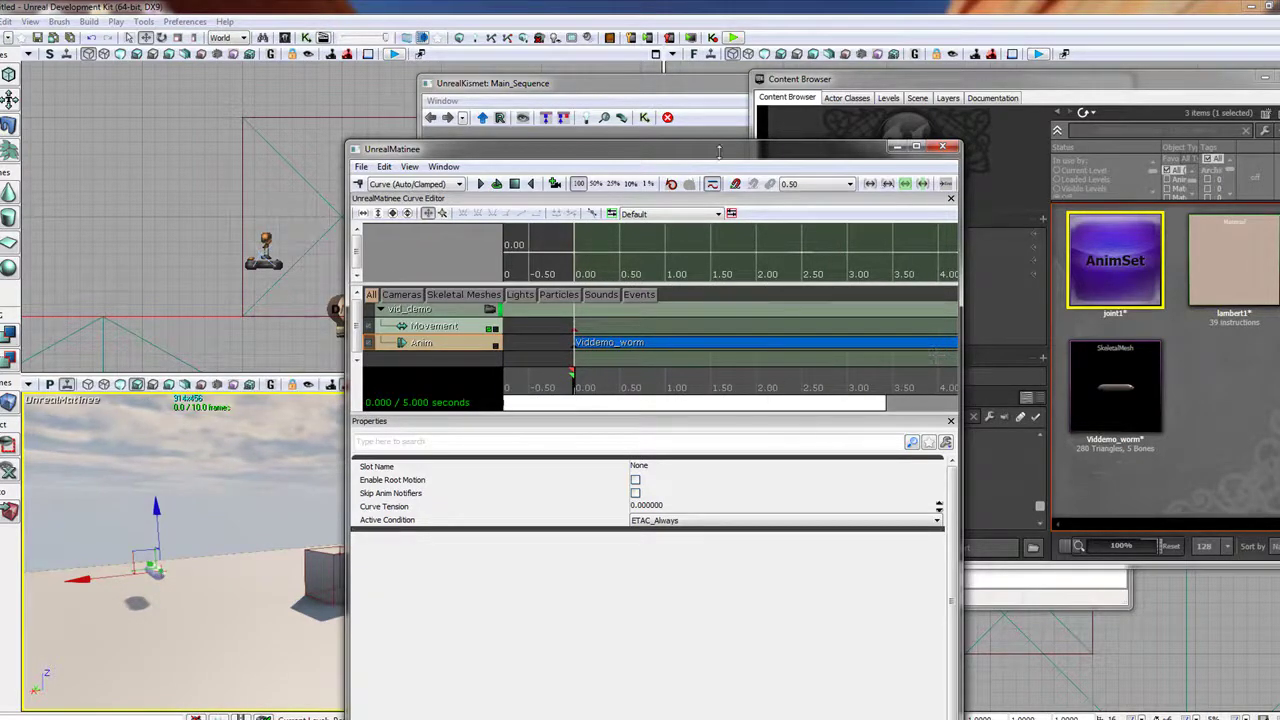
# Close the Matinee editor, build the level and dismiss the Map Check results.
pyautogui.moveTo(718, 150); pyautogui.dragTo(702, 99)
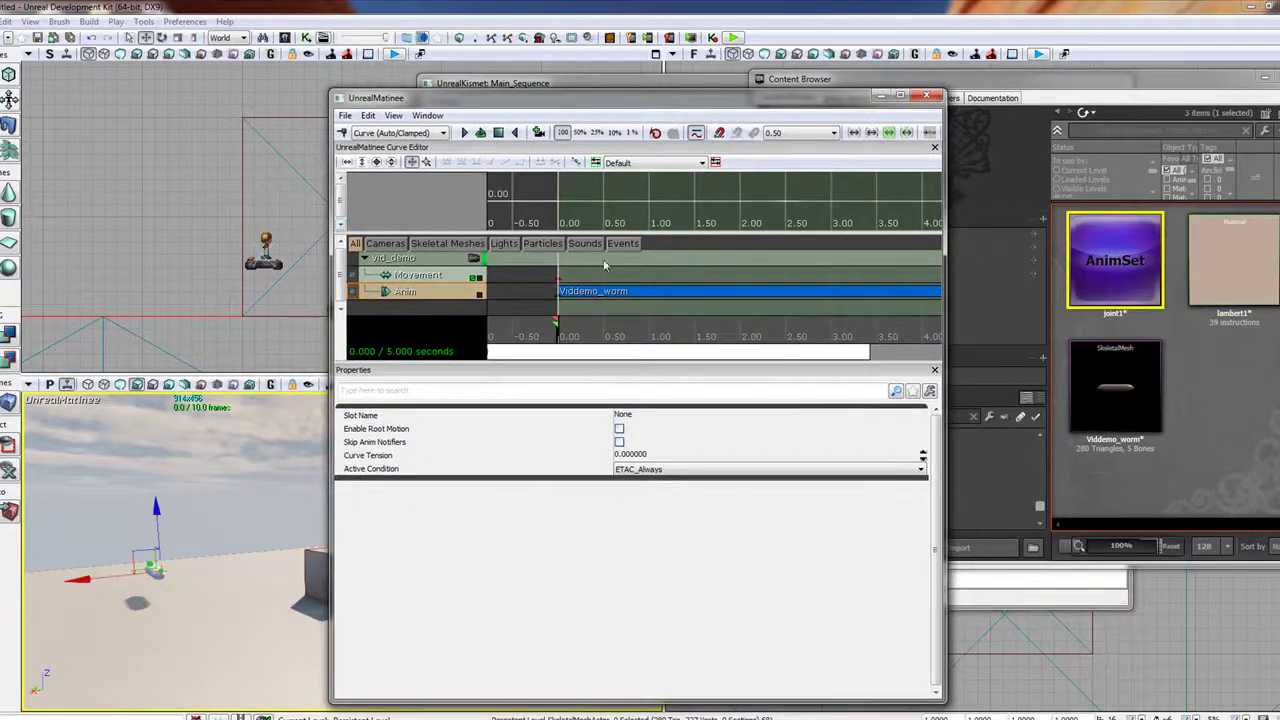
pyautogui.click(927, 95)
pyautogui.click(703, 99)
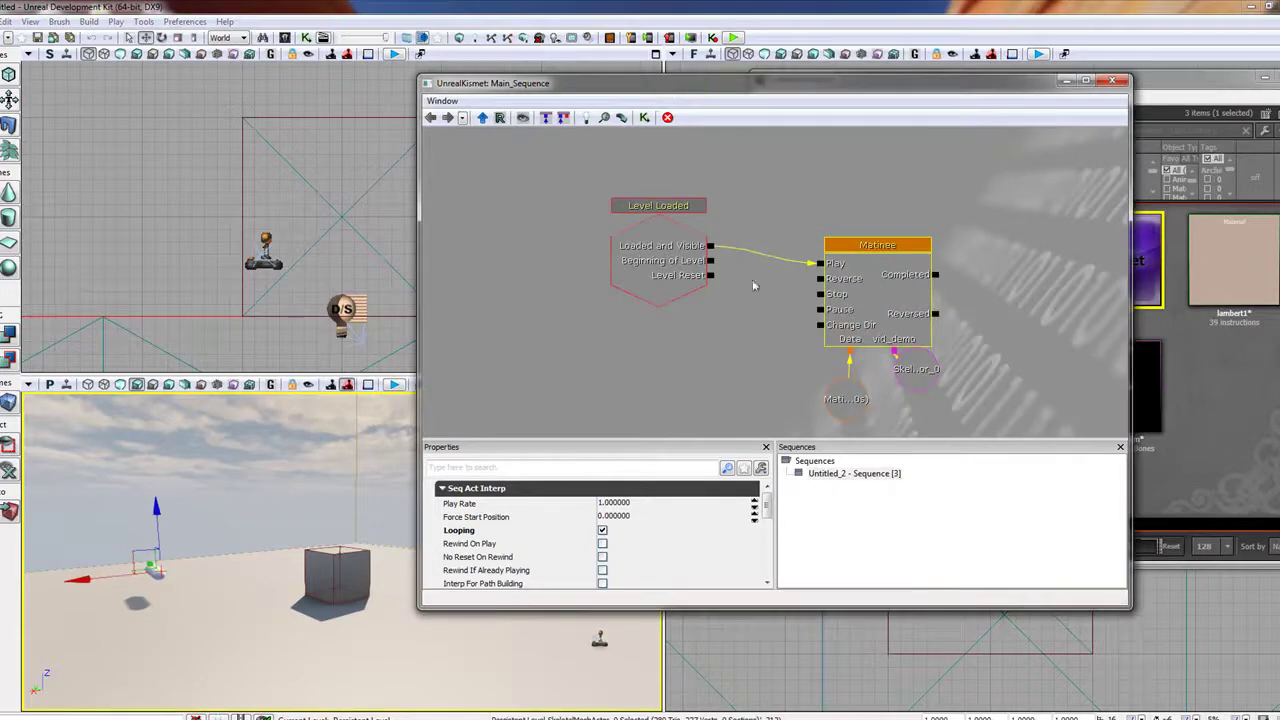
pyautogui.click(540, 35)
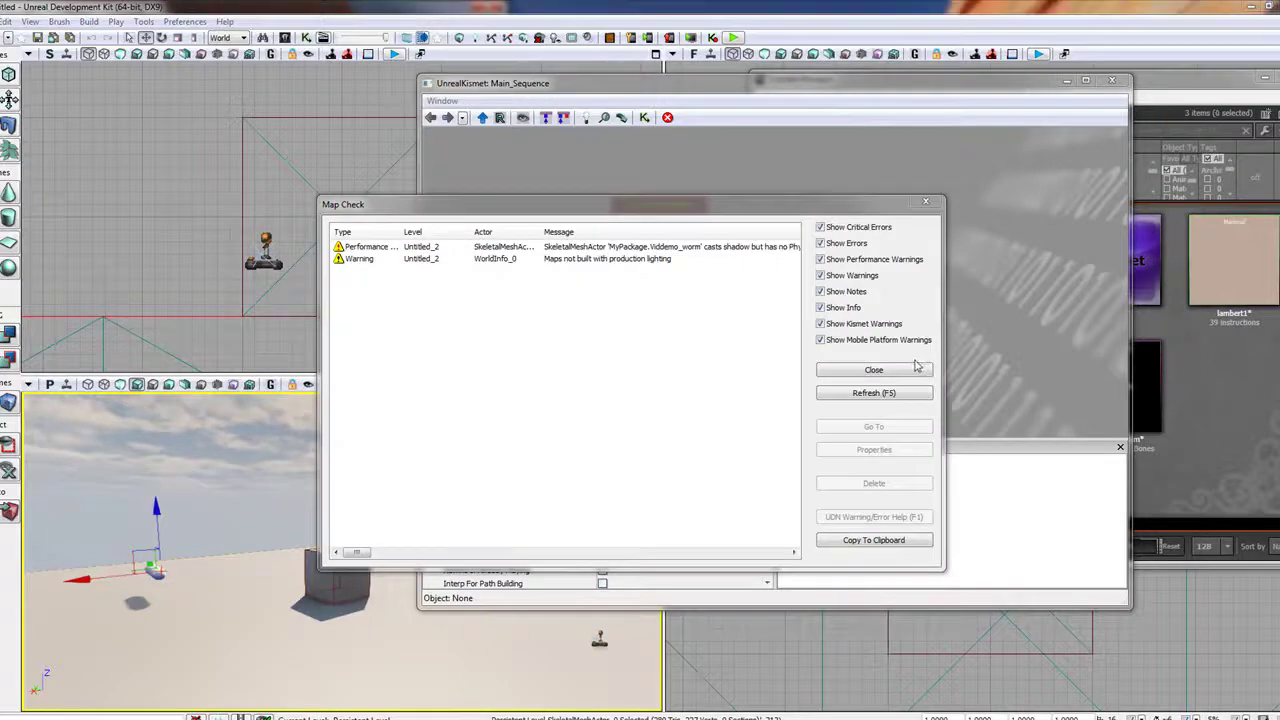
pyautogui.click(873, 370)
# Save the MyPackage package to the UDKGame Content folder under the file name MyPackageVIDDEMANIMA.
pyautogui.click(1186, 80)
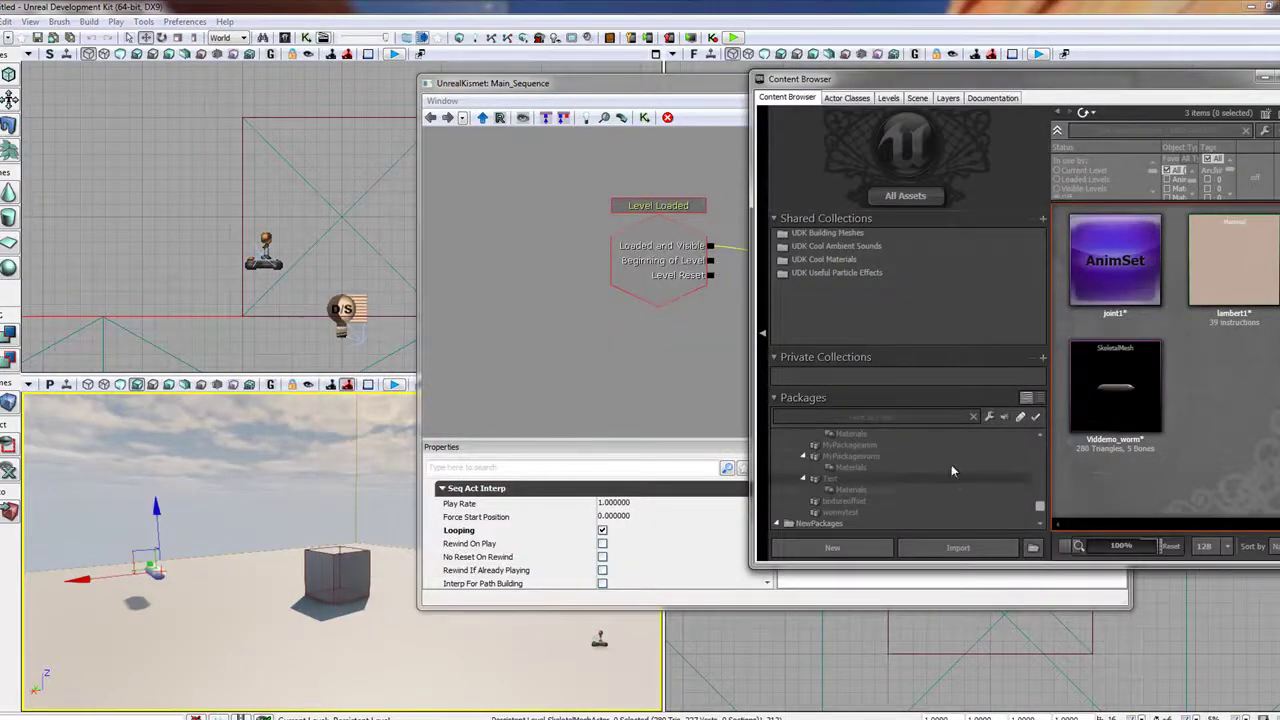
pyautogui.doubleClick(928, 522)
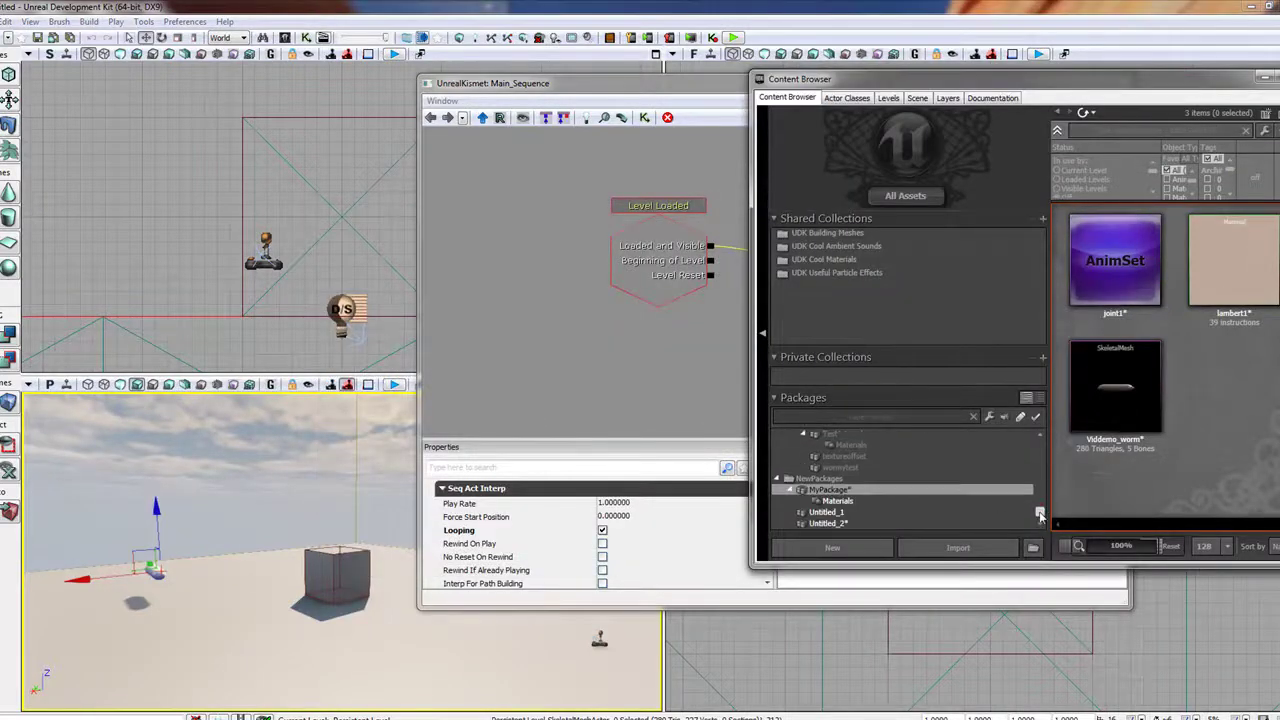
pyautogui.rightClick(843, 492)
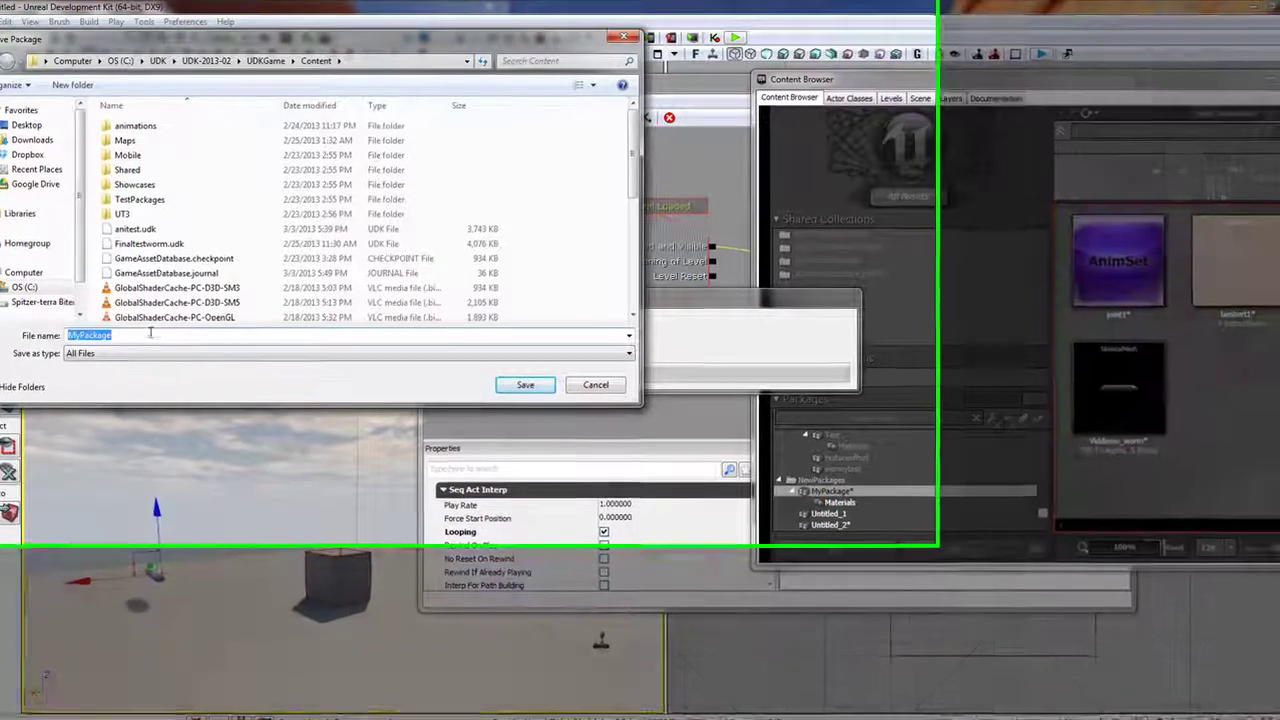
pyautogui.click(150, 335)
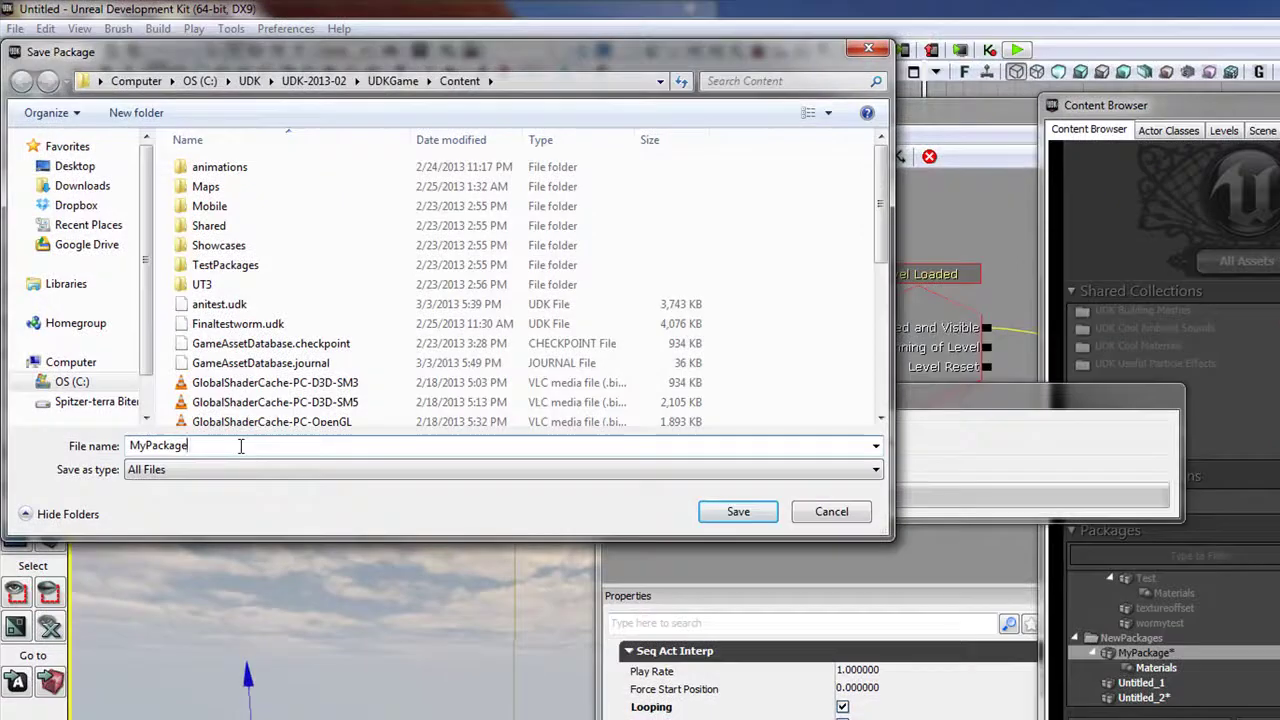
pyautogui.write('de')
pyautogui.press('BackSpace')
pyautogui.press('BackSpace')
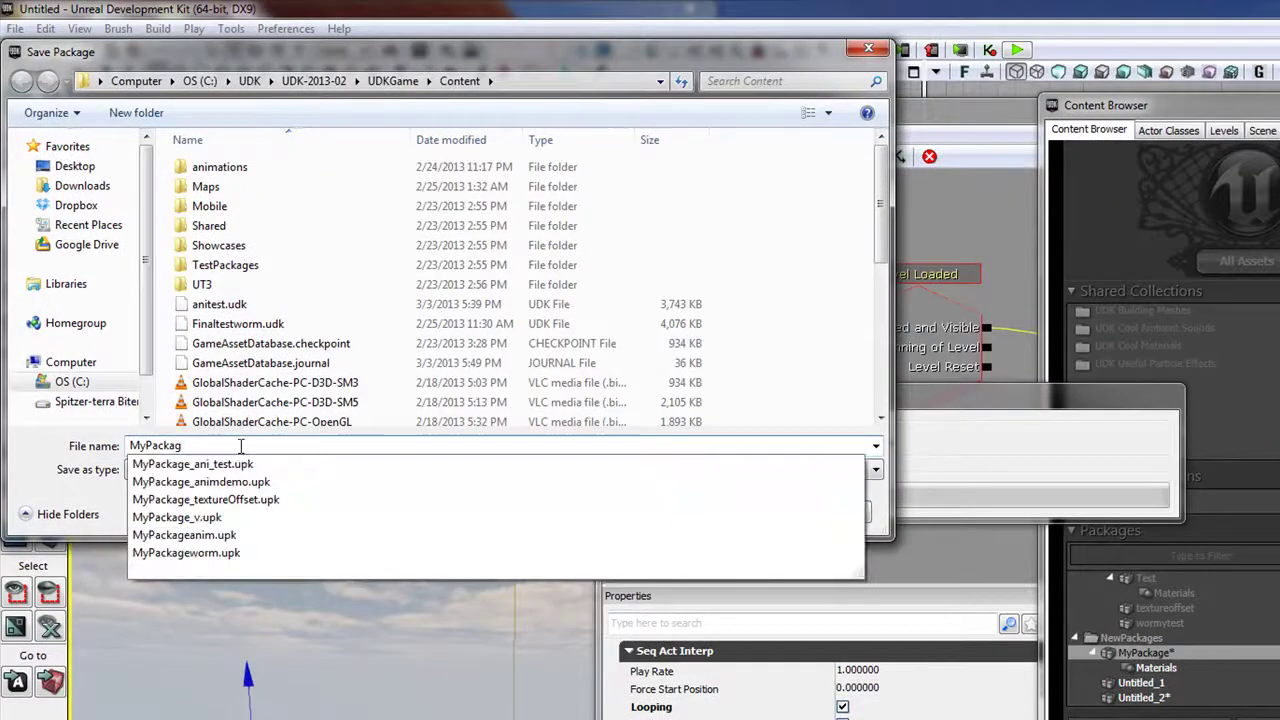
pyautogui.write('eVIDDEMANIMA')
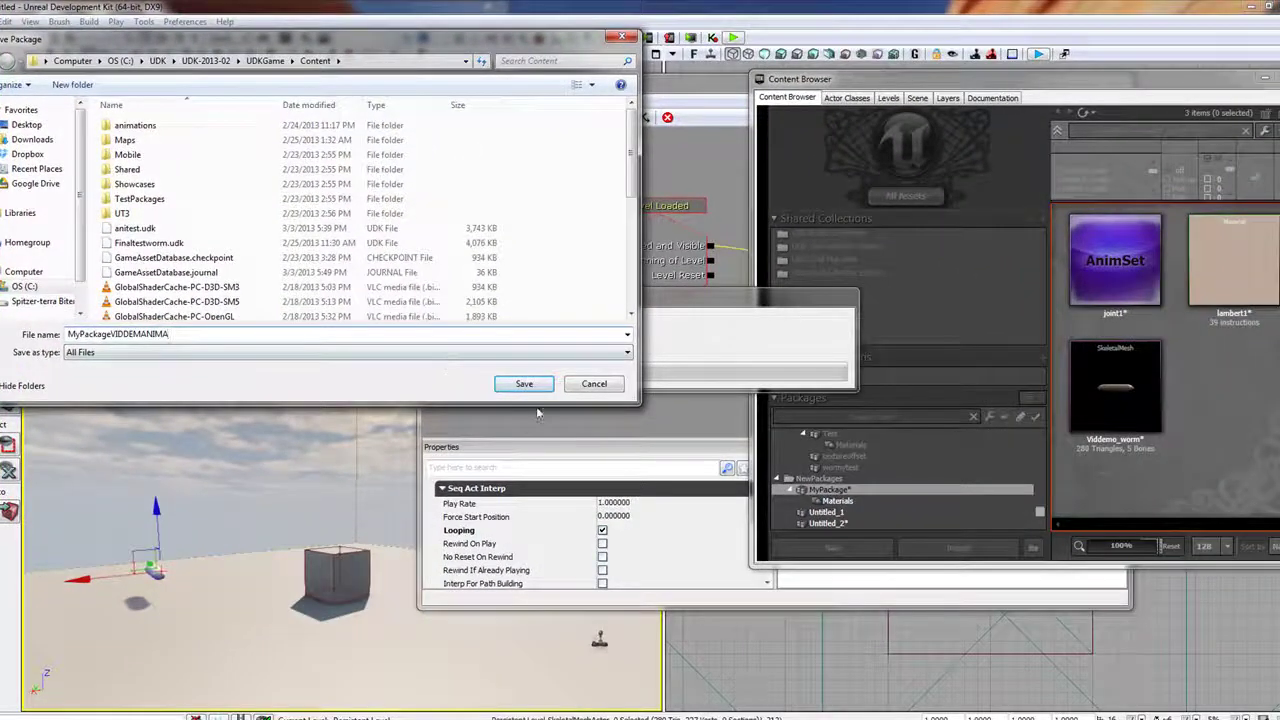
pyautogui.click(734, 515)
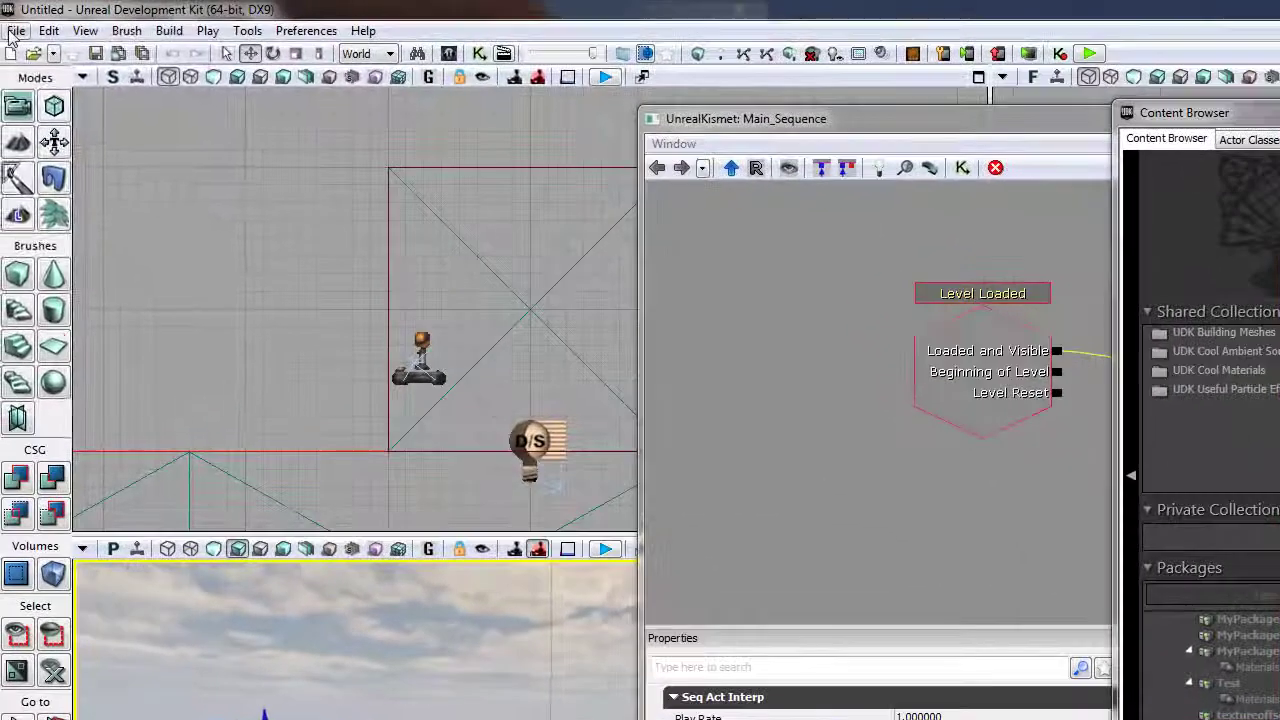
# Save the current level as a map file named WormVid in the UDKGame Content folder.
pyautogui.click(1, 21)
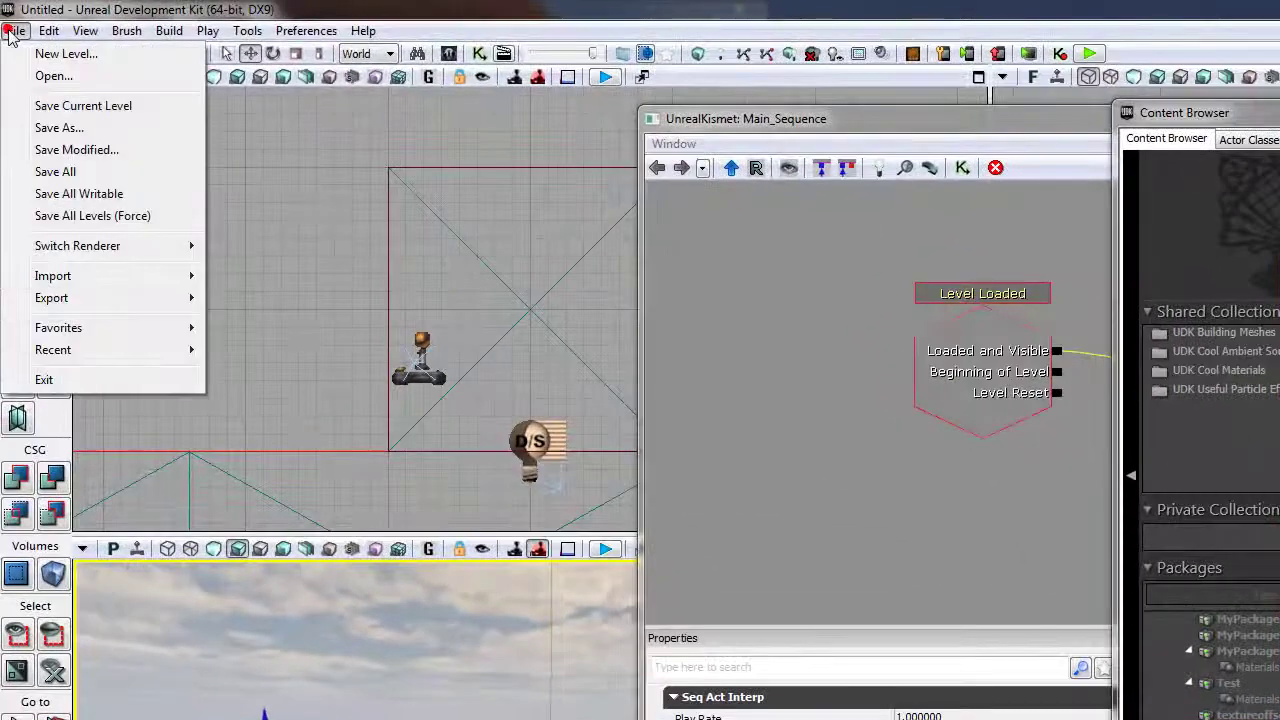
pyautogui.click(74, 127)
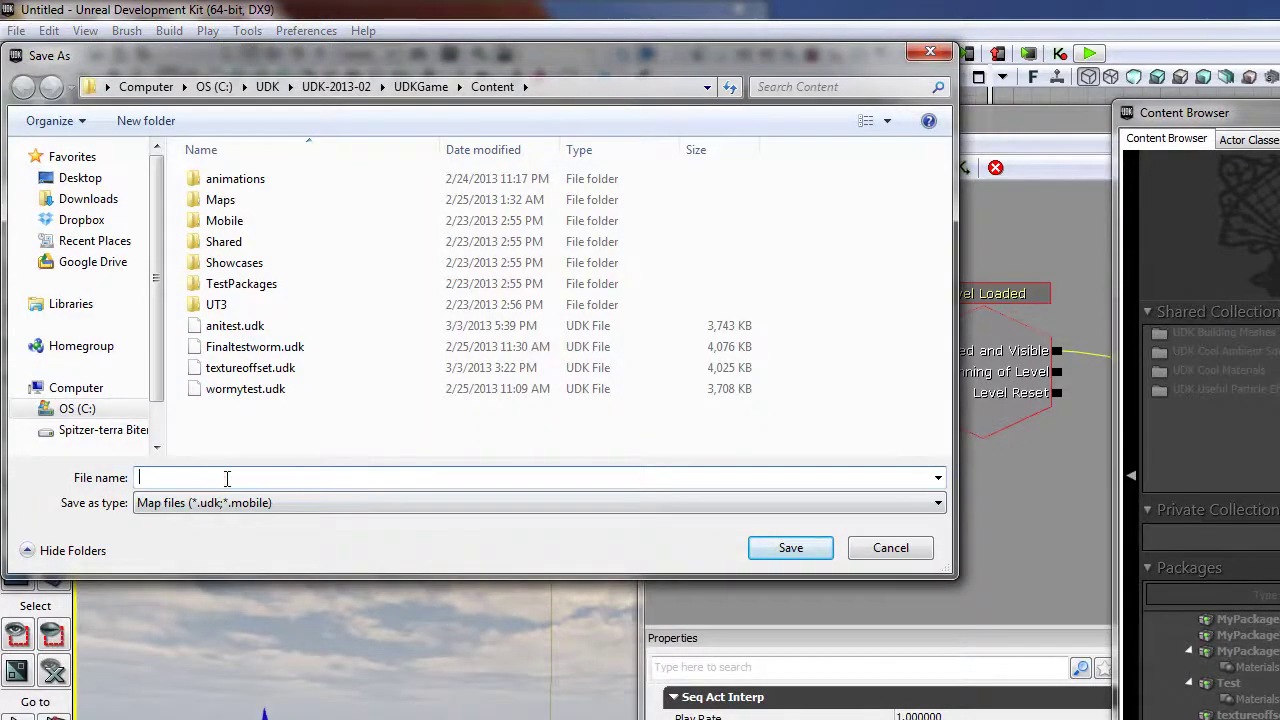
pyautogui.write('Worm')
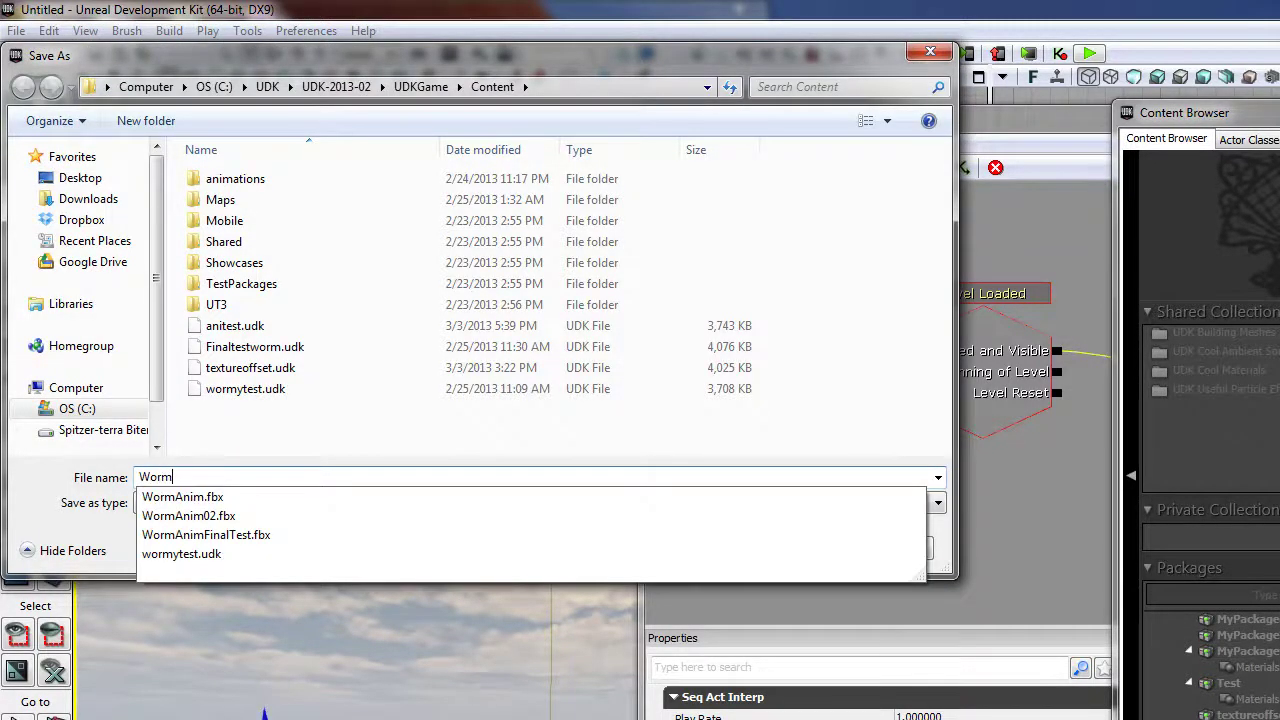
pyautogui.write('Vid')
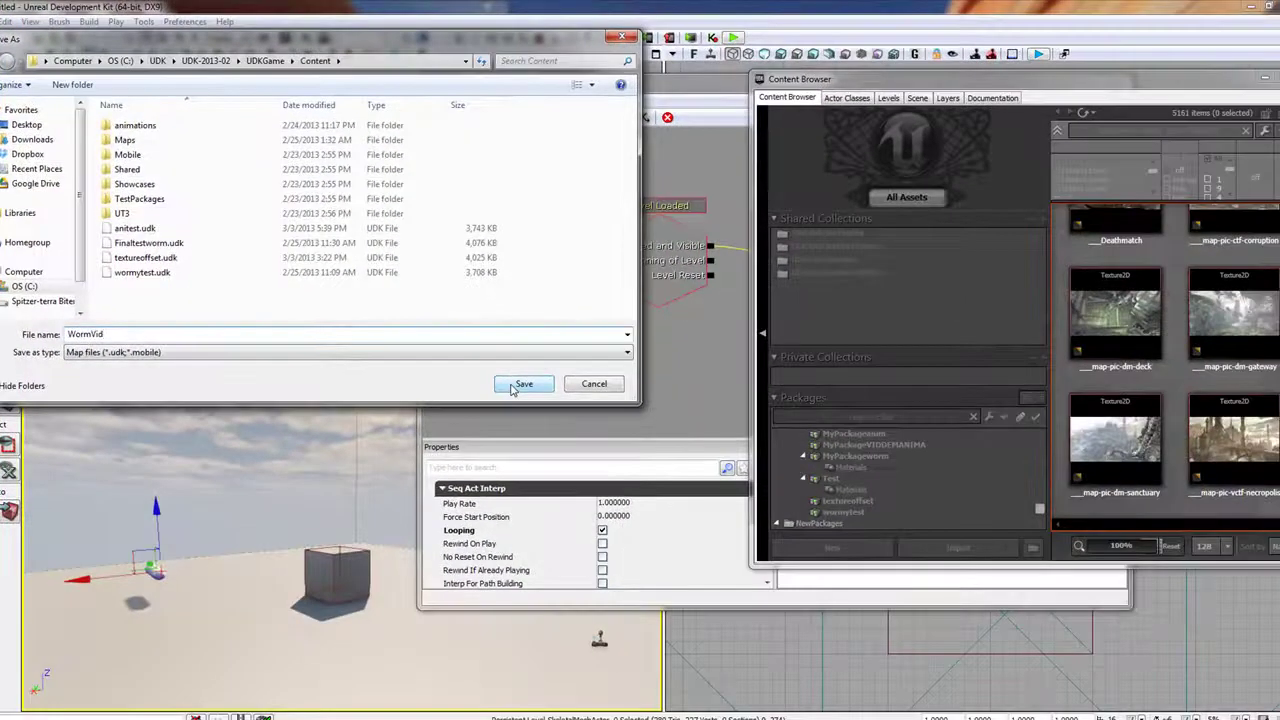
pyautogui.click(520, 385)
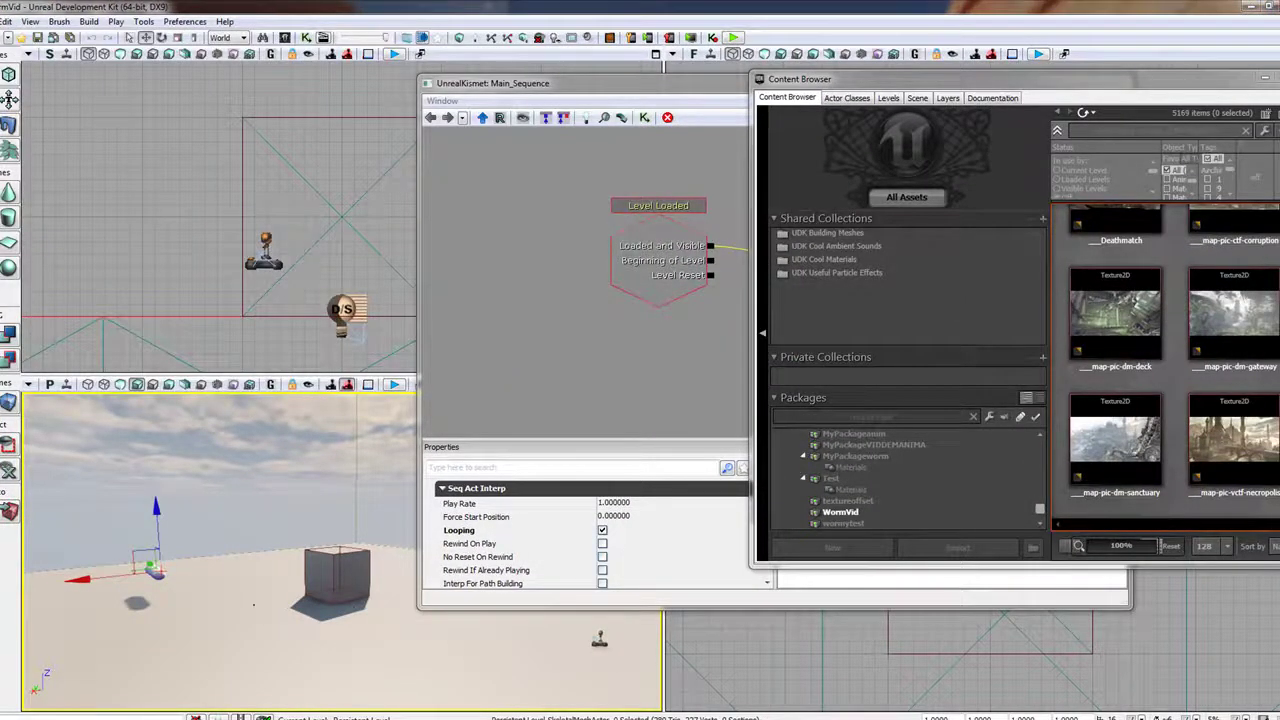
# Play the level from the open ground beside the worm to check its animation in the editor preview, ending the preview after viewing.
pyautogui.rightClick(253, 604)
pyautogui.click(270, 581)
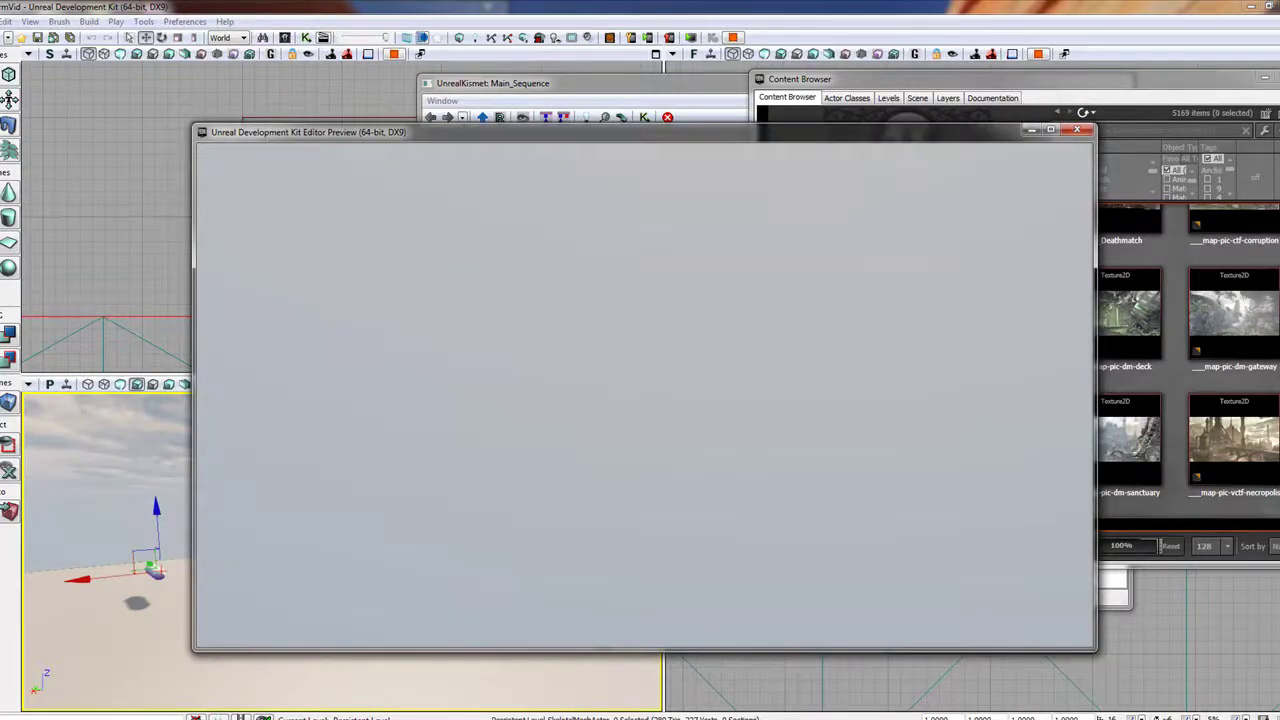
pyautogui.press('Escape')
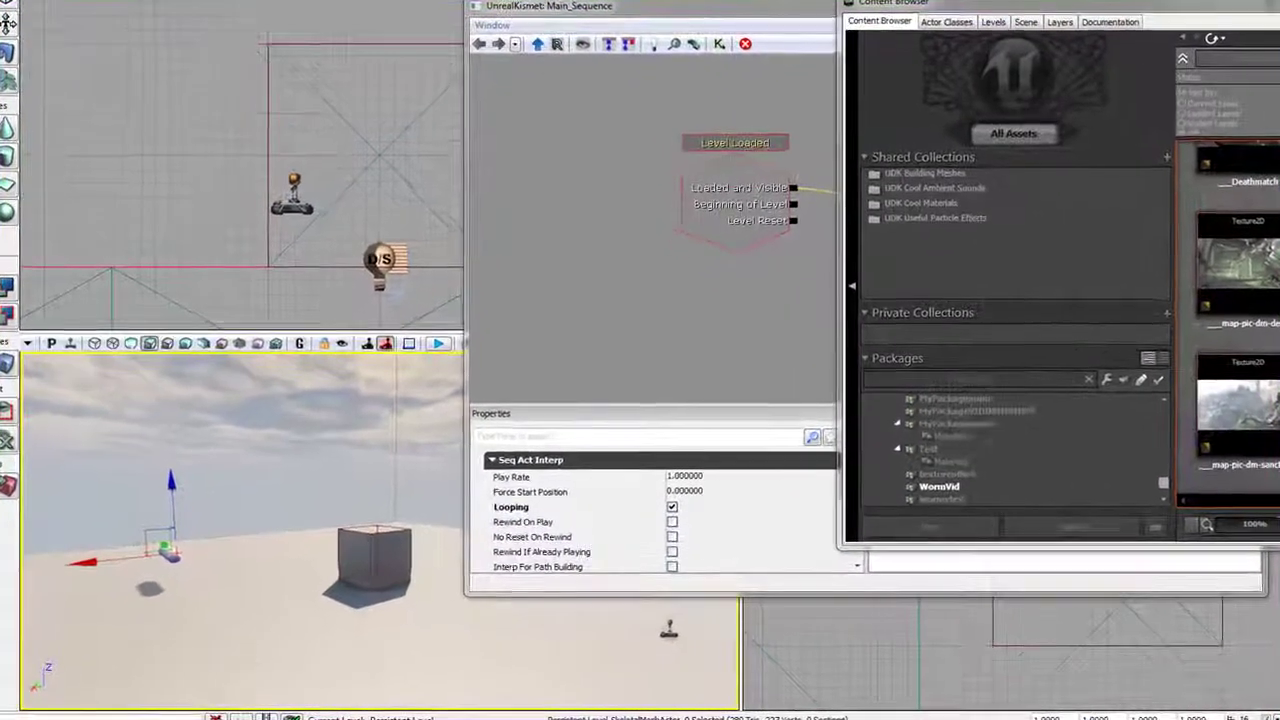
pyautogui.rightClick(223, 663)
pyautogui.click(311, 627)
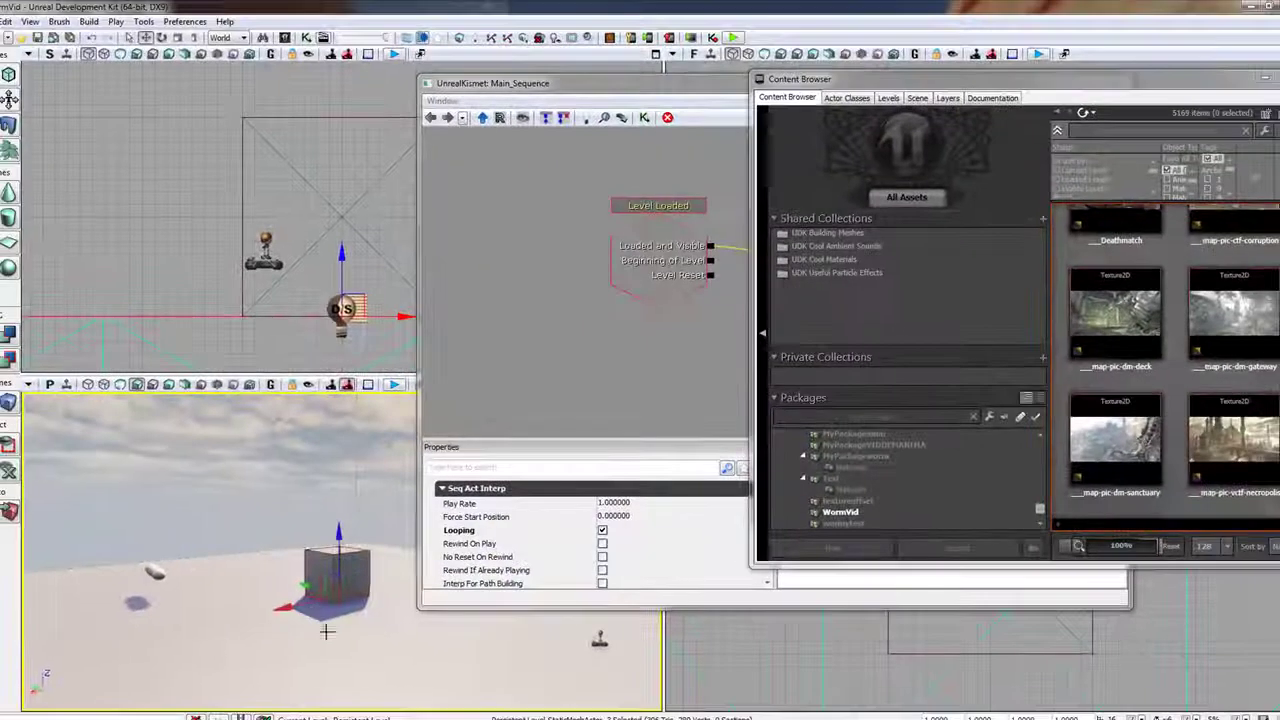
# Return to the Kismet sequence and select the Matinee node to review its Looping option.
pyautogui.click(578, 91)
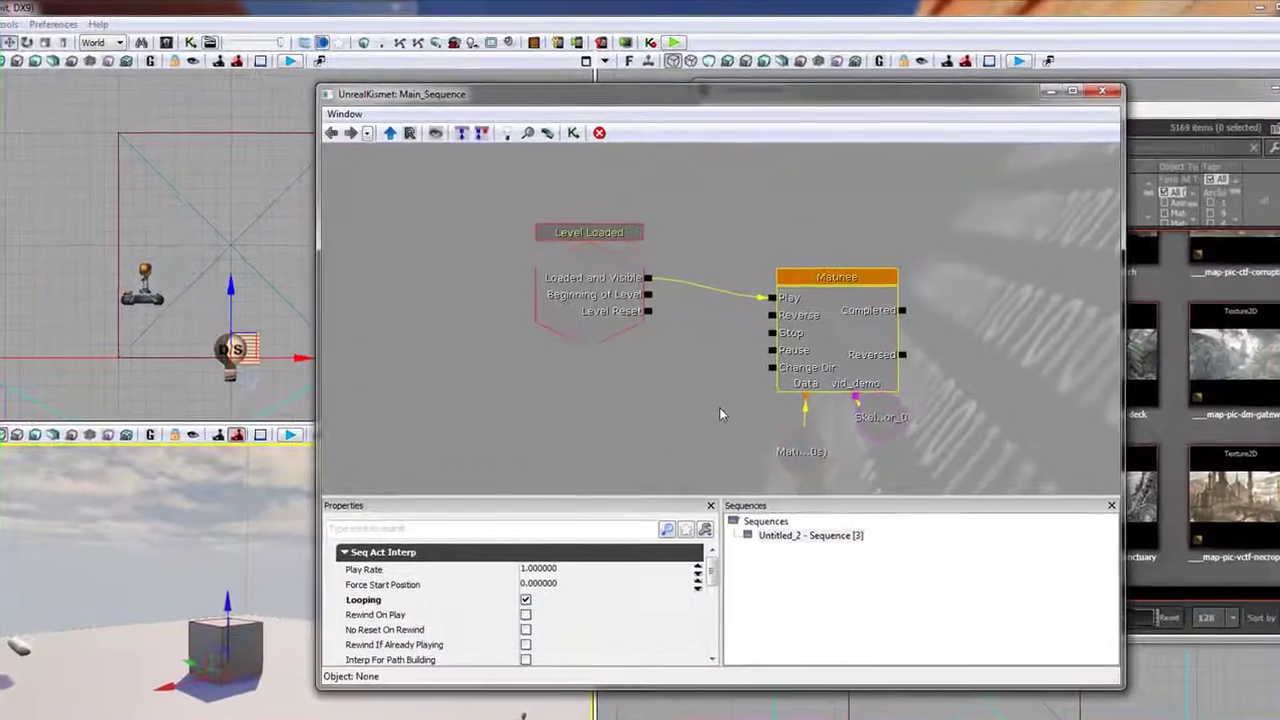
pyautogui.moveTo(773, 359); pyautogui.dragTo(691, 361)
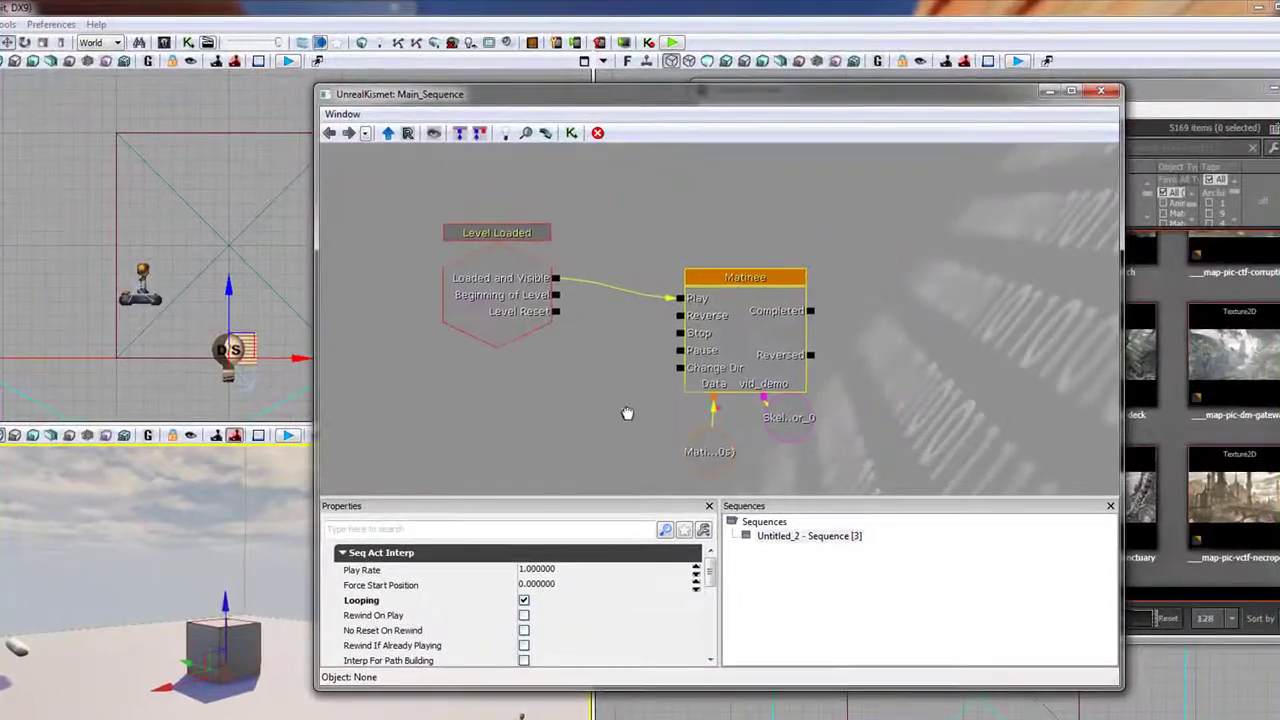
pyautogui.click(770, 289)
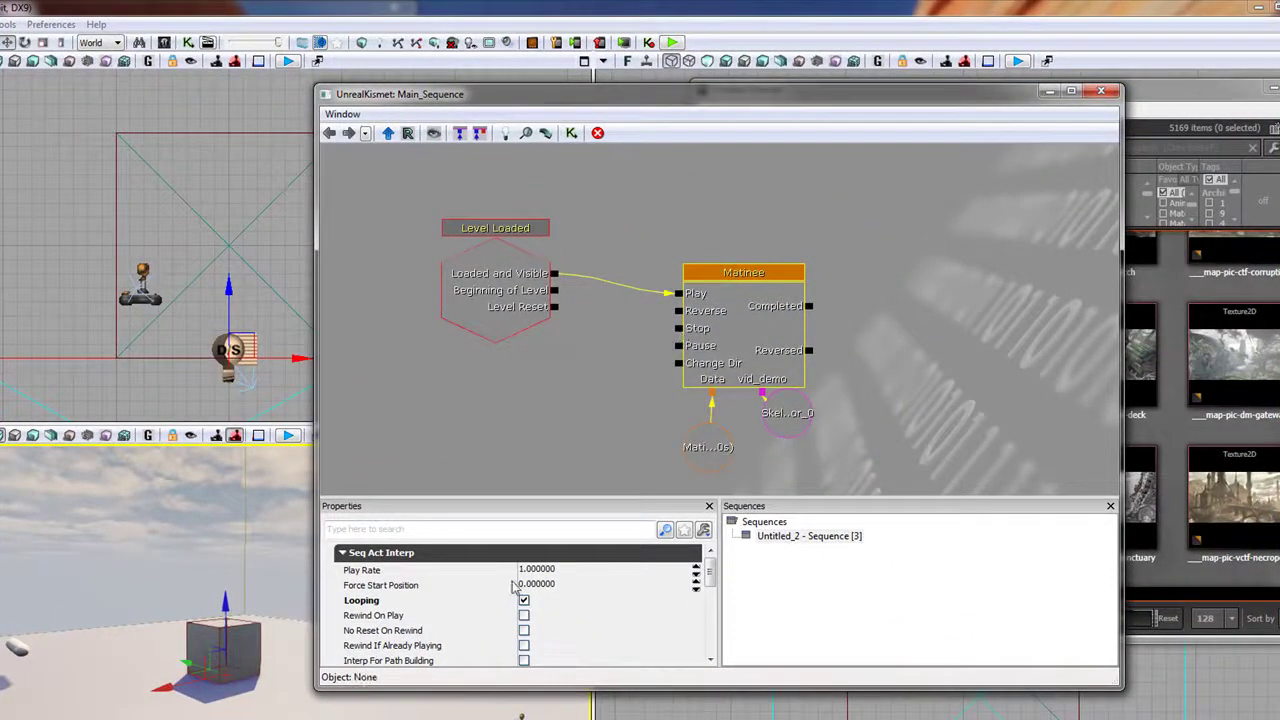